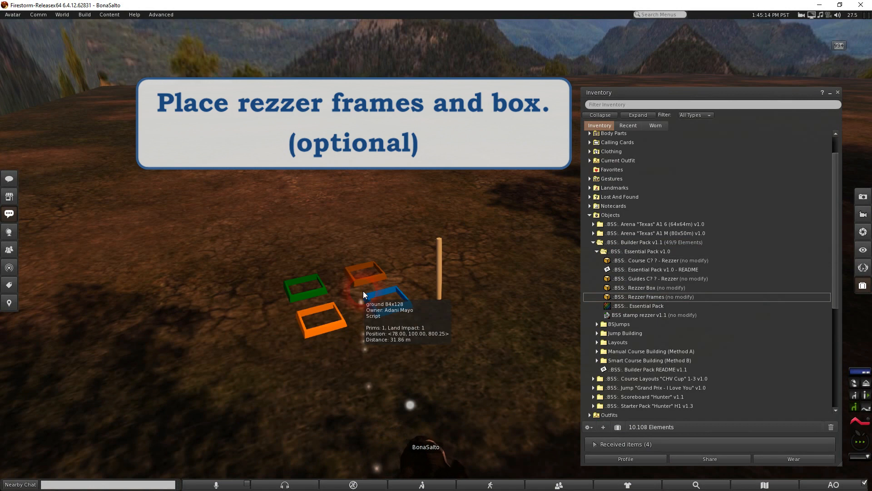
Edit the Rezzer Frames object on the ground and move it to X 49.750, Y 92.750
right_click(367, 282)
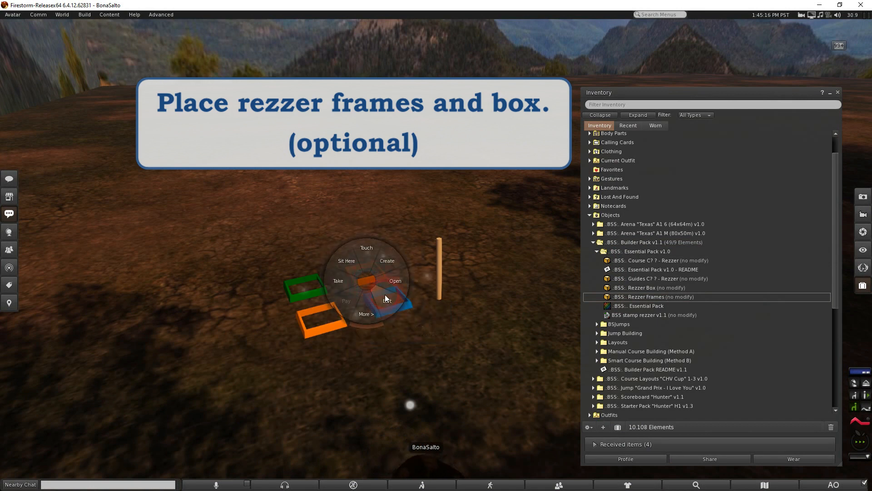
click(385, 295)
drag(375, 257, 364, 235)
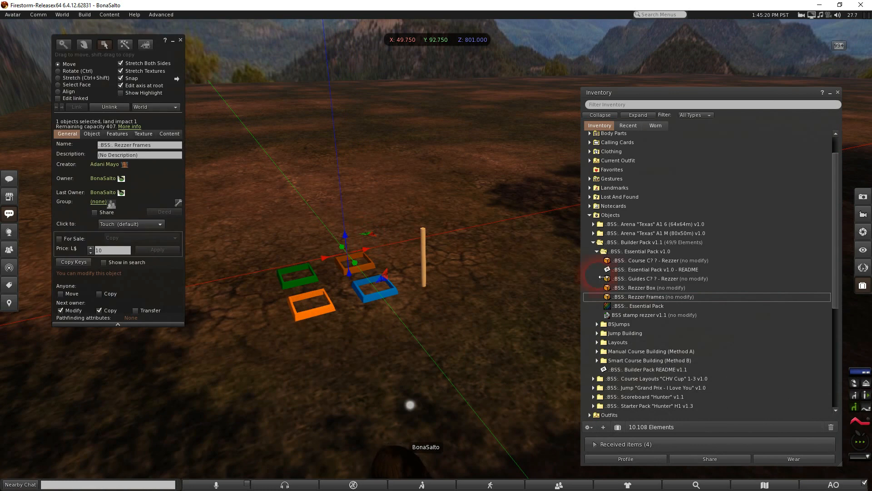
Place the Rezzer Box from the Essential Pack over the frames at X 49.500, Y 92.750, and open its doors
drag(639, 289, 331, 219)
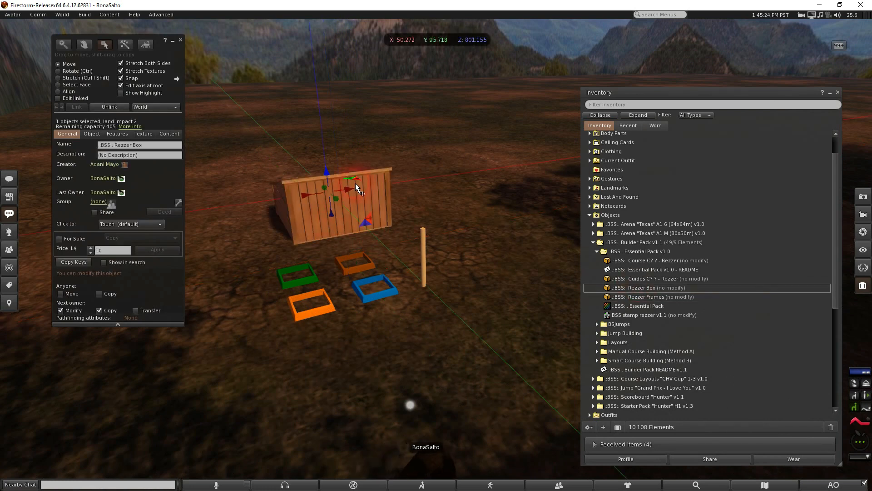
drag(355, 178, 354, 219)
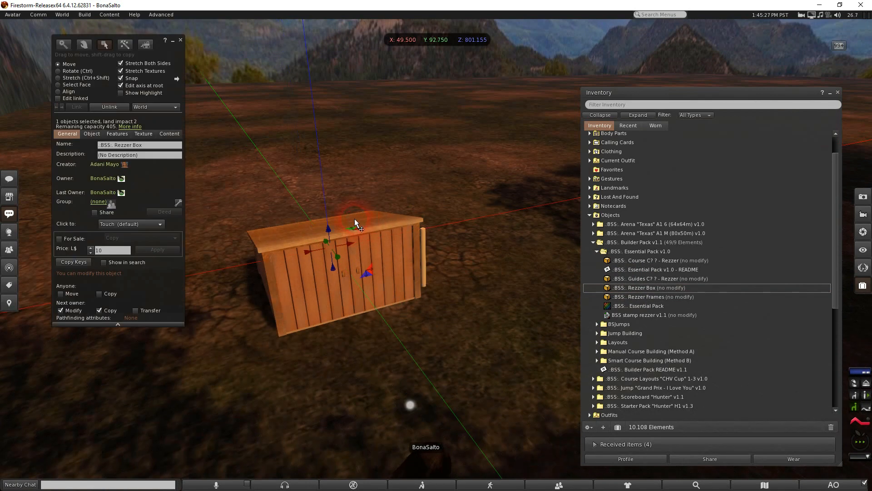
click(181, 42)
click(309, 290)
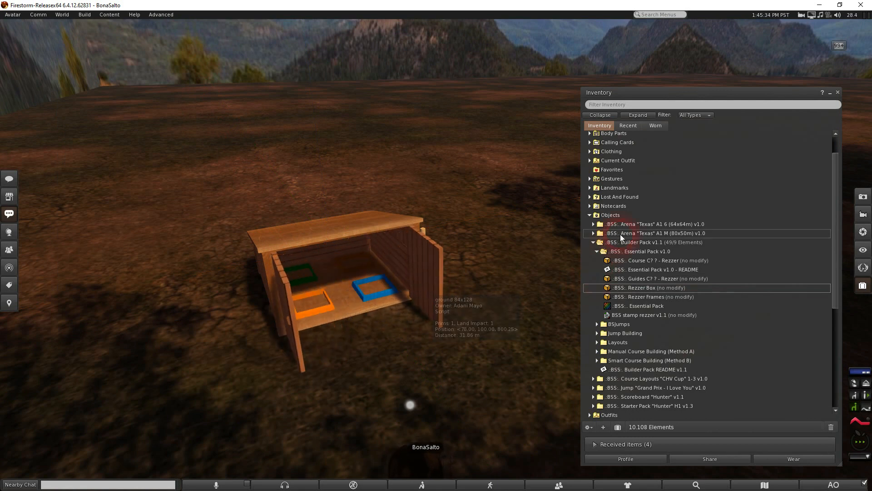
Place the white Arena "Texas" A1 6 rezzer from the inventory on the orange frame at X 49.000, Y 92.250
click(592, 224)
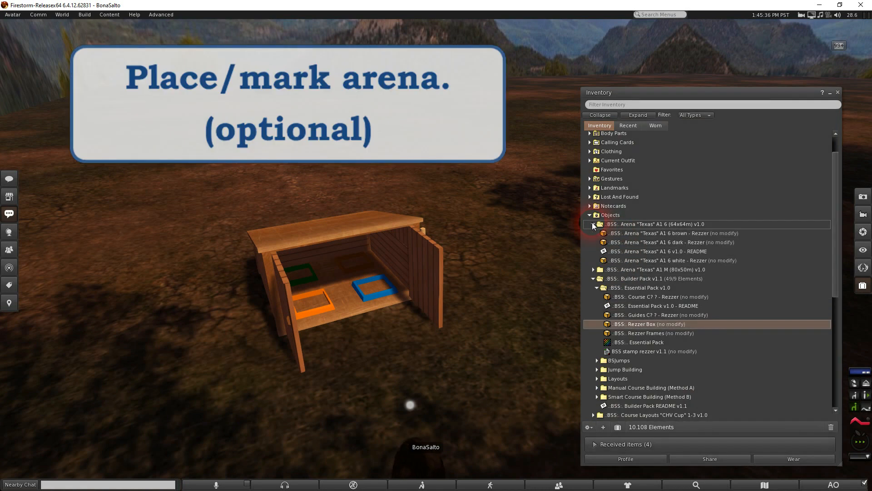
drag(639, 261, 384, 353)
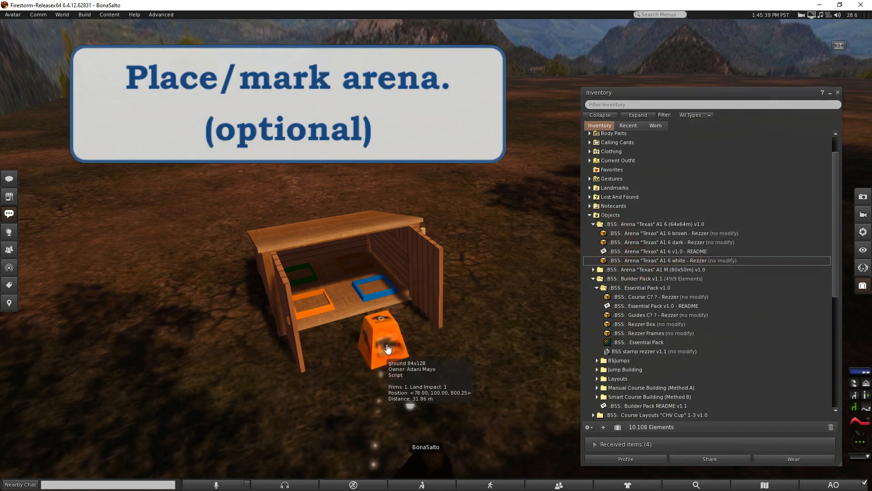
right_click(385, 335)
click(402, 354)
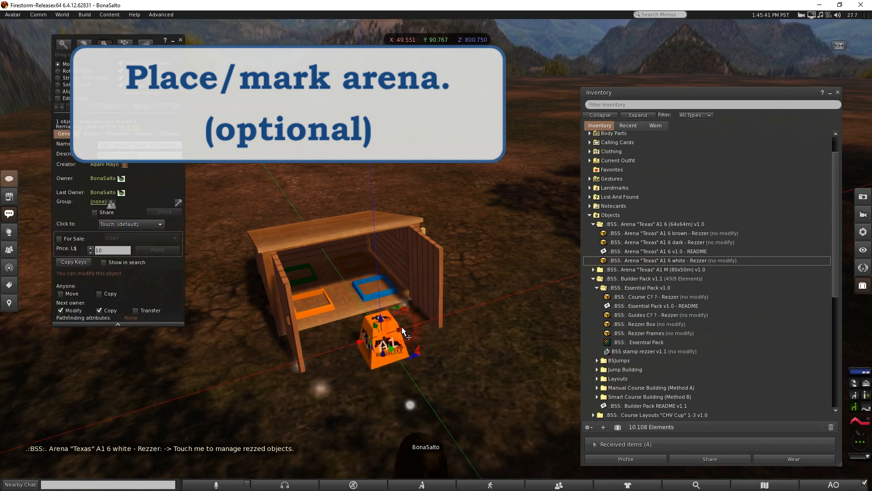
drag(396, 324, 327, 254)
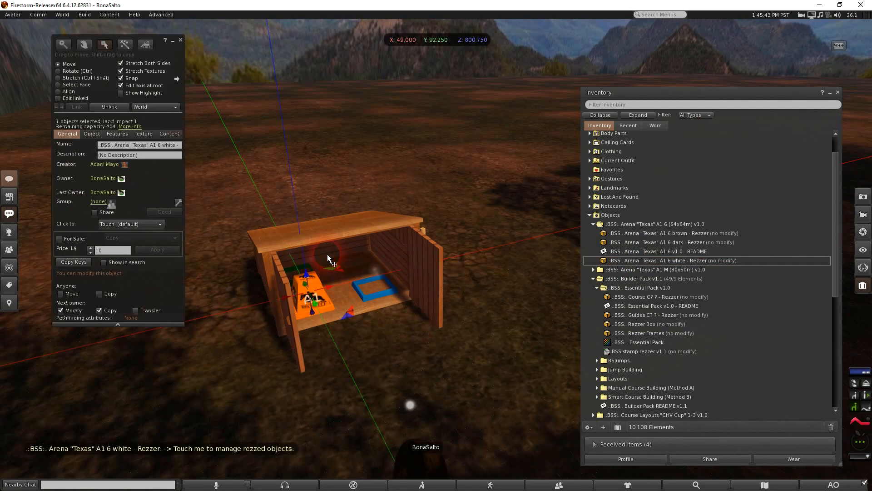
click(180, 40)
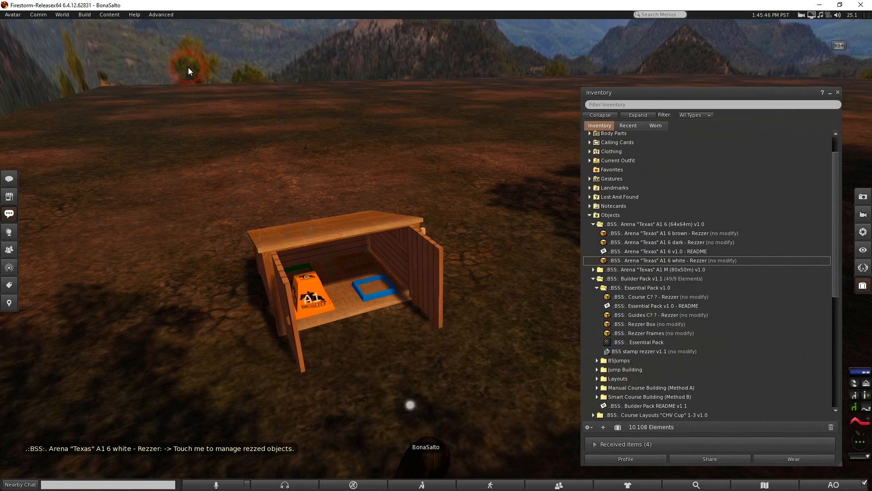
Rez the white arena fence from the A1 rezzer and collapse the Arena "Texas" A1 6 inventory folder
click(315, 298)
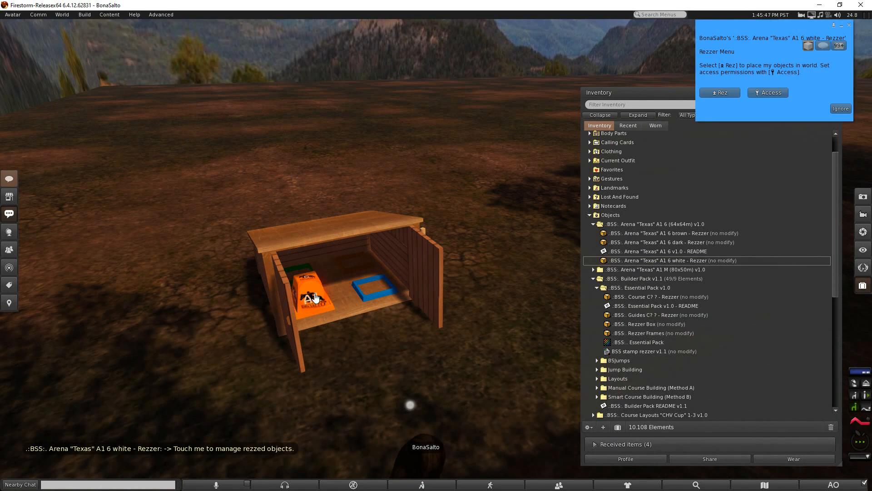
click(721, 93)
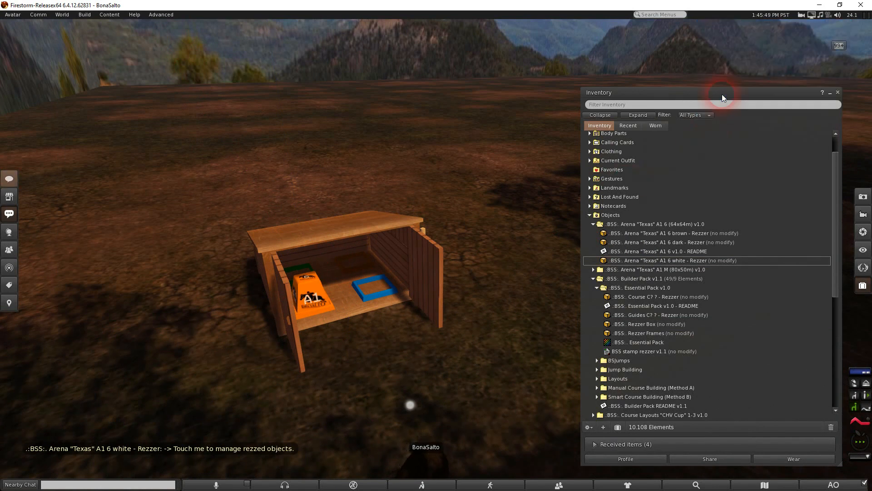
click(591, 225)
click(159, 39)
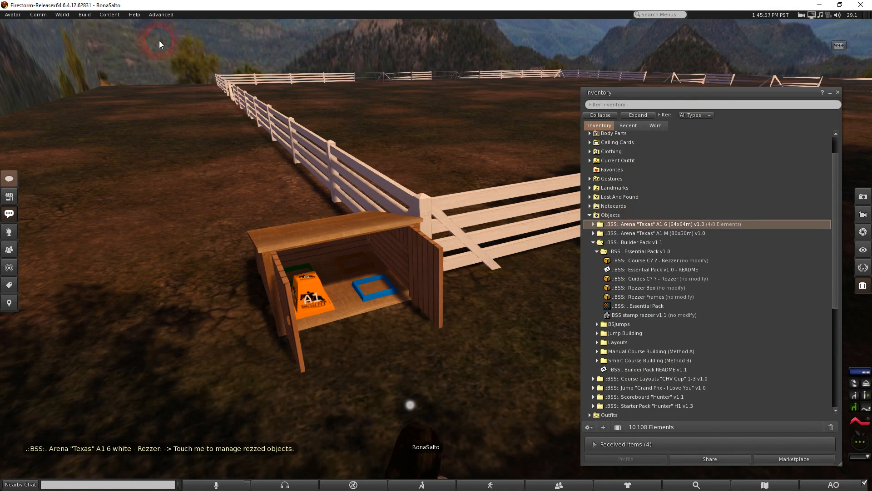
Open Cameratools and store the current camera view
click(65, 14)
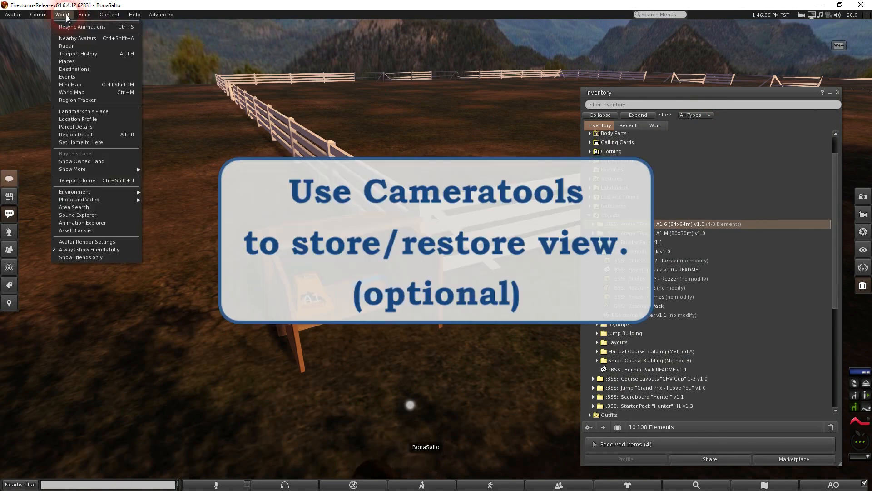
click(88, 200)
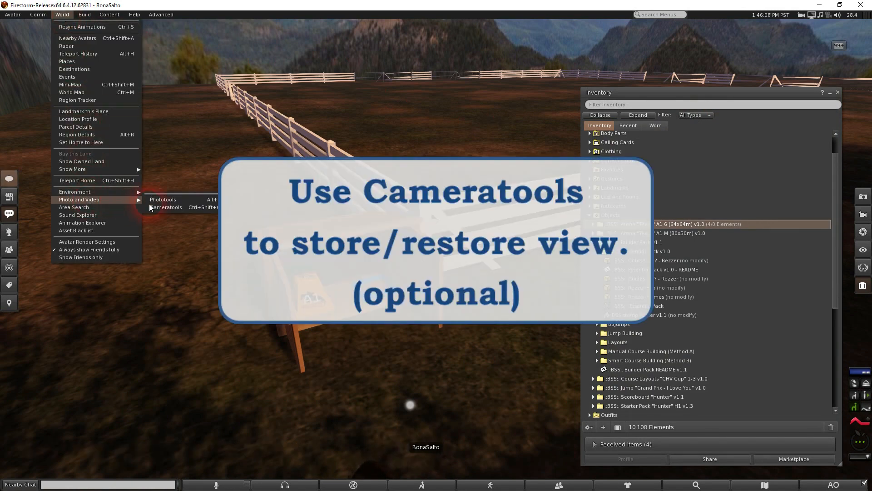
click(165, 208)
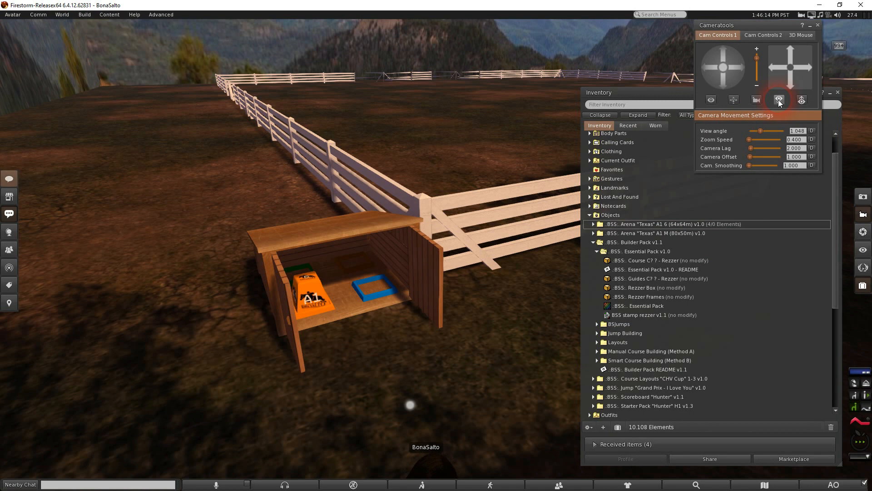
Place the Smart Course Builder and Smart Guides Builder rezzers from Smart Course Building (Method B) in front of the box
click(597, 251)
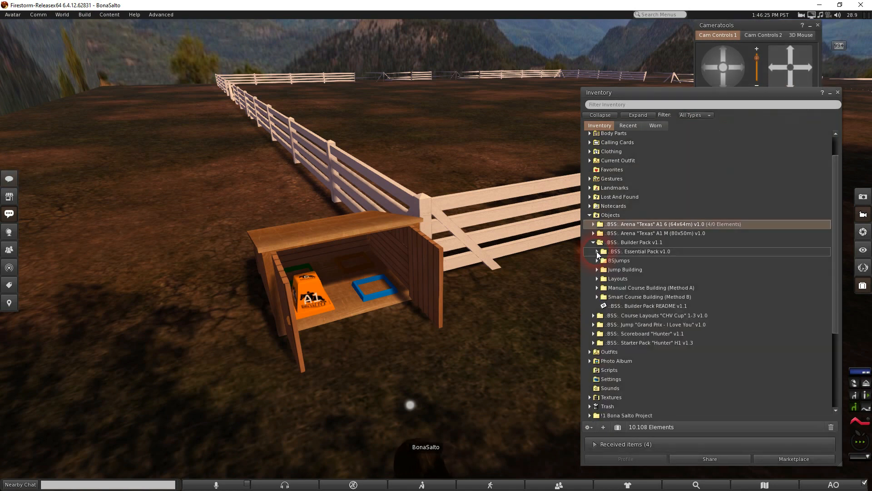
click(597, 297)
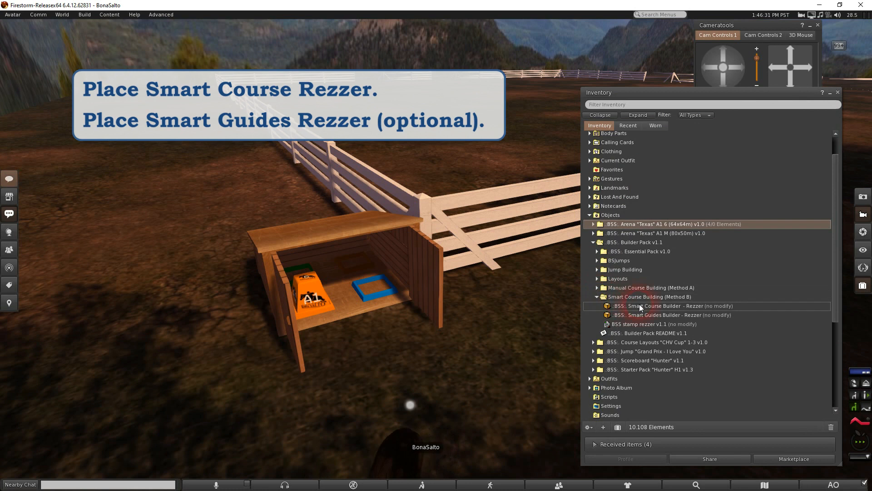
drag(640, 307, 375, 347)
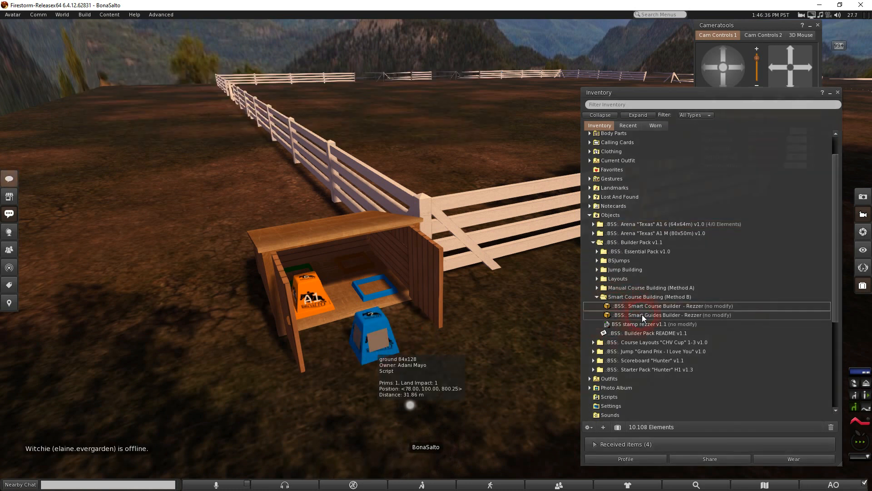
drag(642, 314, 471, 345)
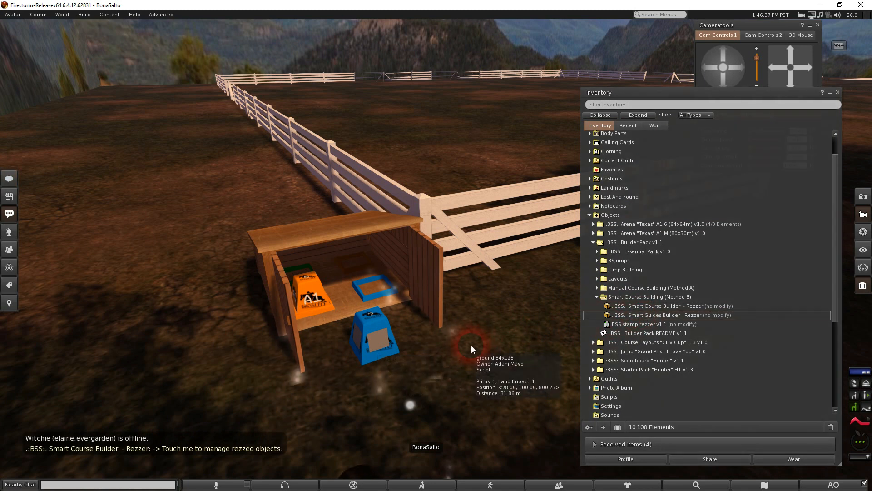
Move the guides rezzer onto the back frame in the box and the course rezzer onto the blue frame at X 50.000, Y 92.250
right_click(472, 328)
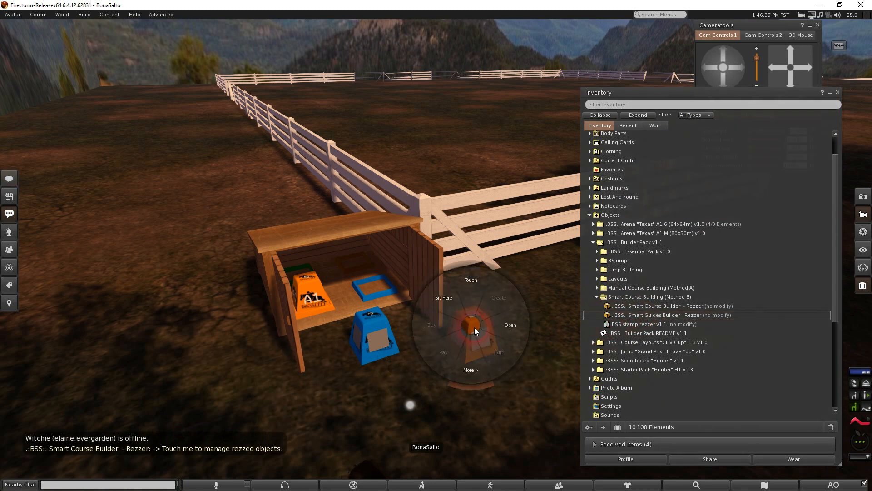
click(491, 344)
drag(491, 344, 371, 247)
click(375, 322)
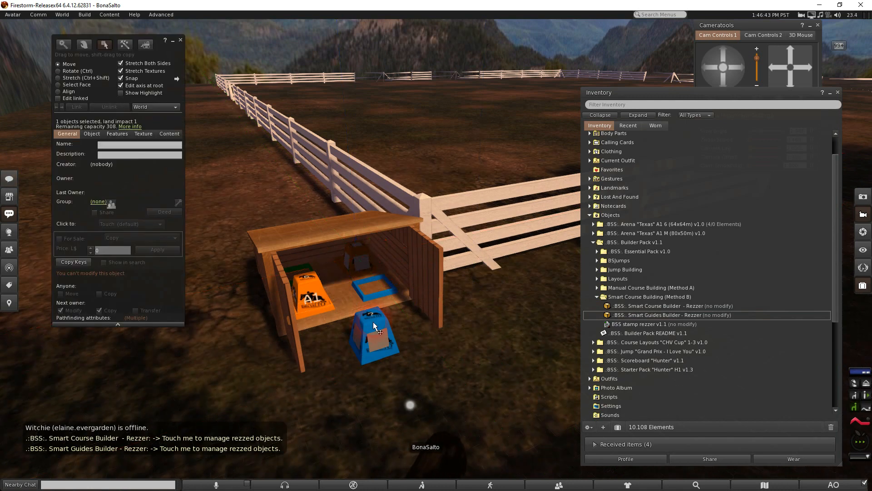
drag(393, 310, 391, 261)
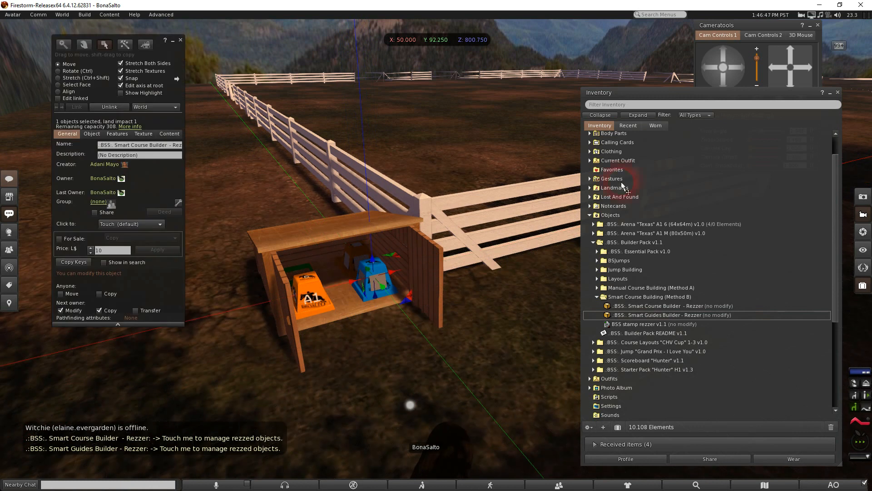
click(838, 92)
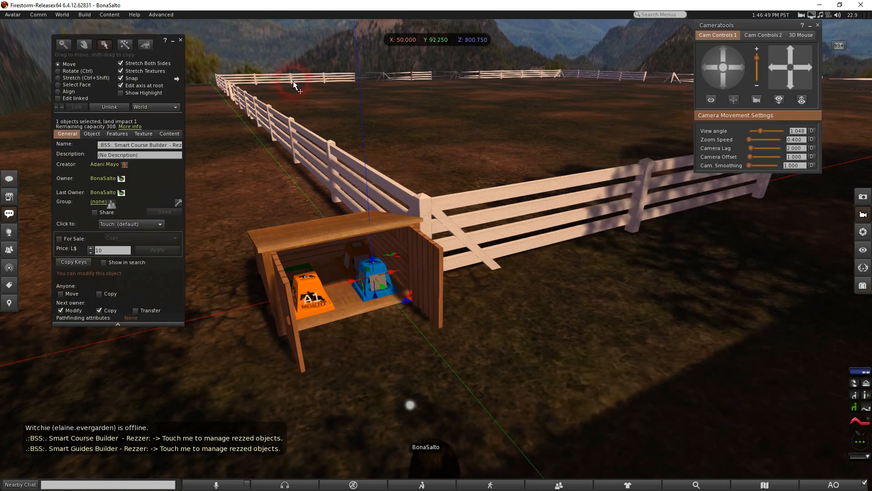
click(181, 40)
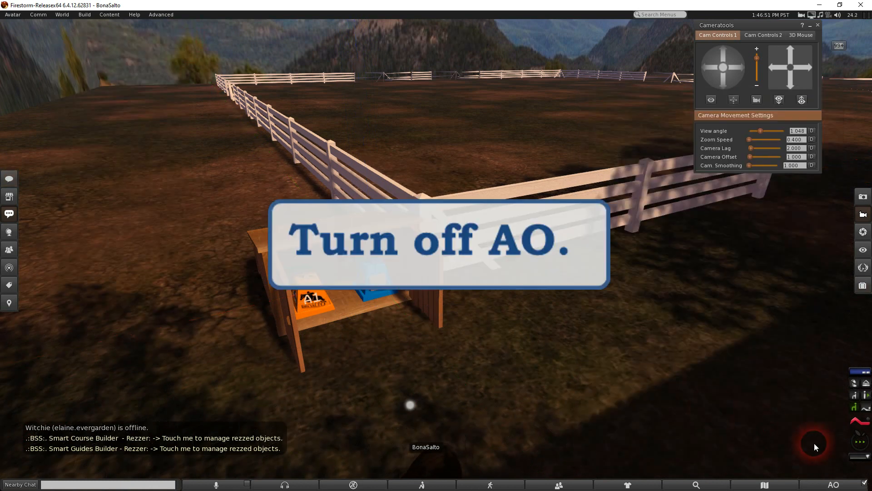
Turn off the avatar's AO and rez the start and finish markers from the Smart Course Builder rezzer
click(858, 450)
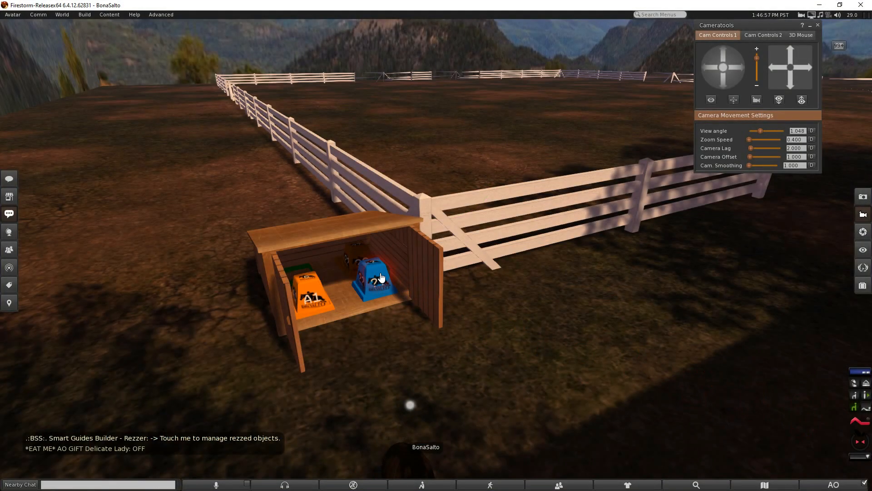
click(382, 277)
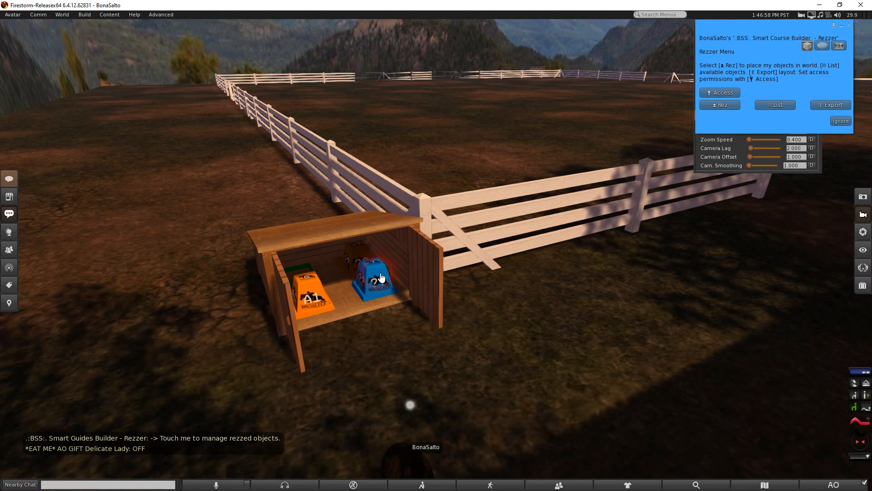
click(727, 105)
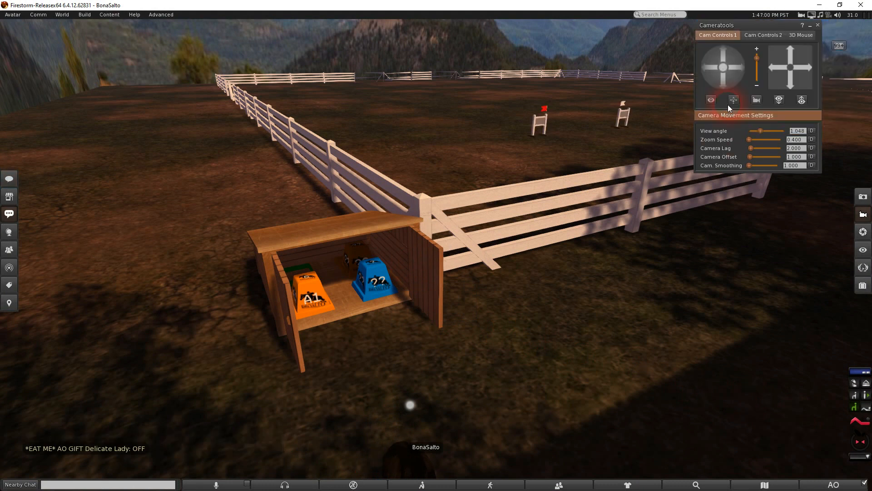
Add the Vertical "Hunter - BS" jump in front of the avatar through the Smart Course Builder's course configuration
click(381, 276)
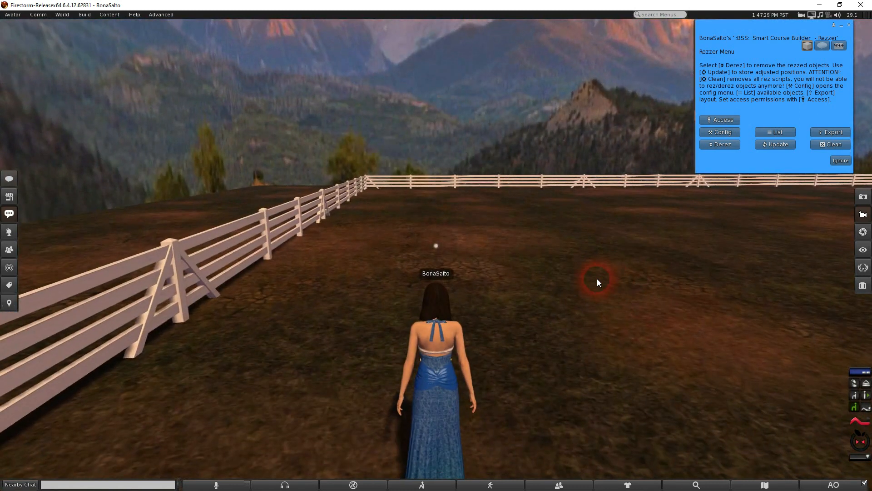
click(723, 134)
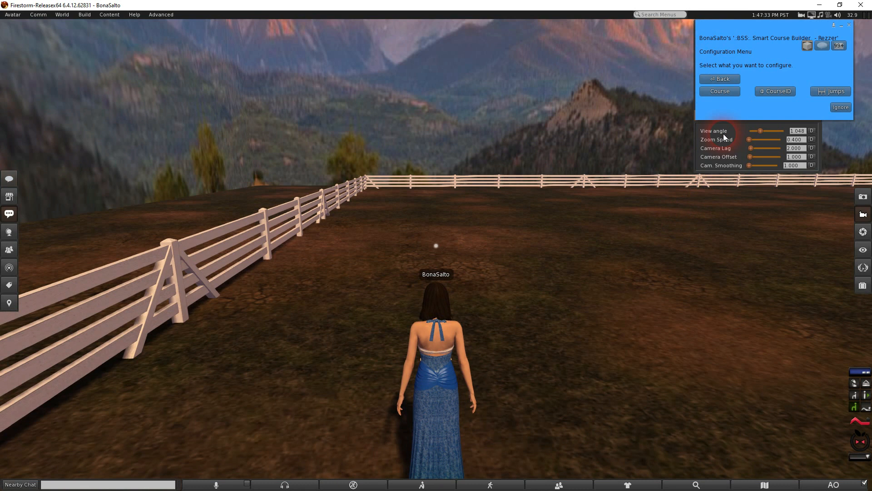
click(720, 92)
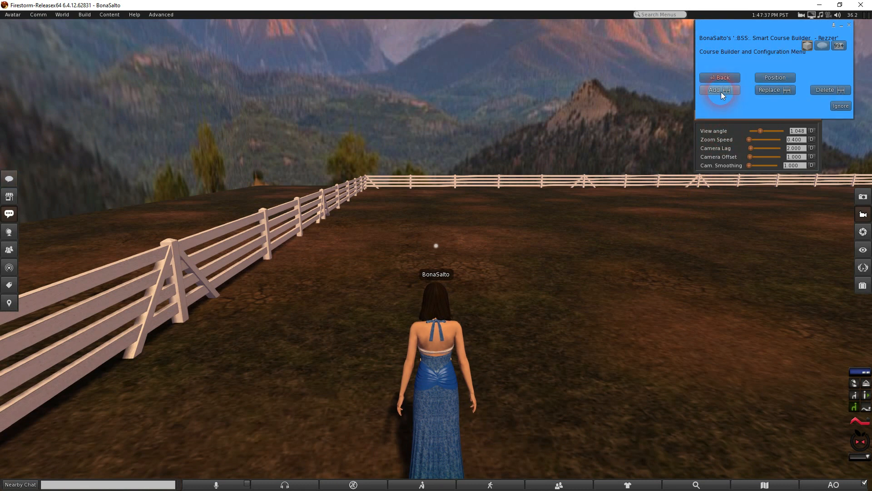
click(721, 91)
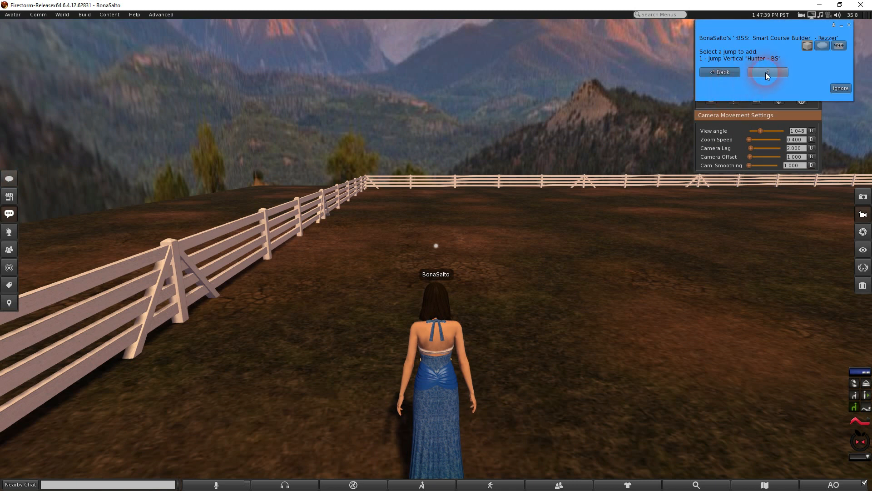
click(766, 72)
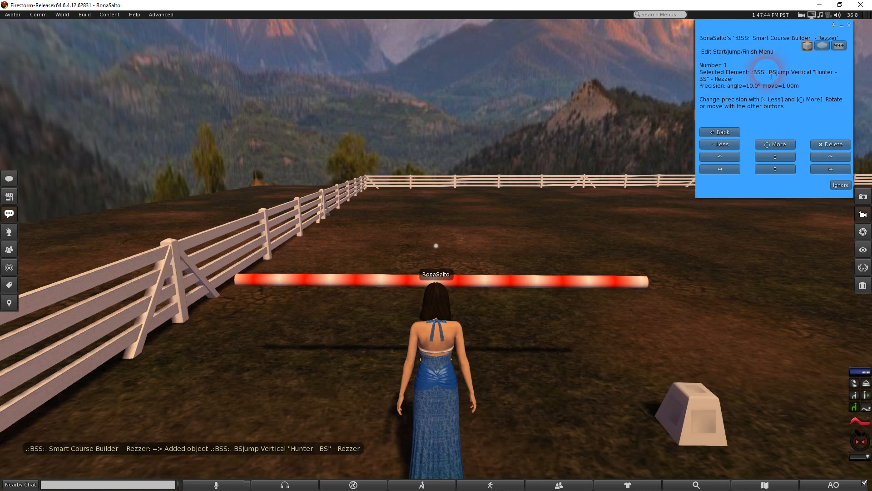
Move jump 1 away from the avatar by 1.00 m and back again by 1.00 m
click(776, 157)
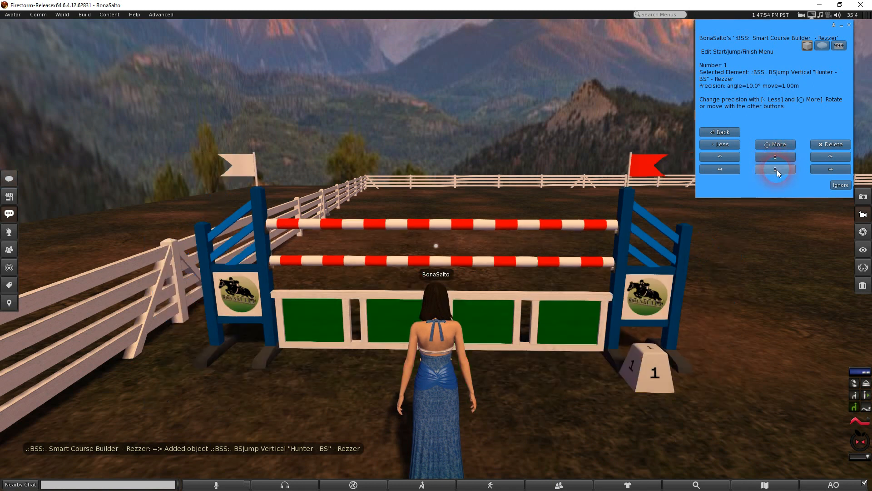
click(776, 169)
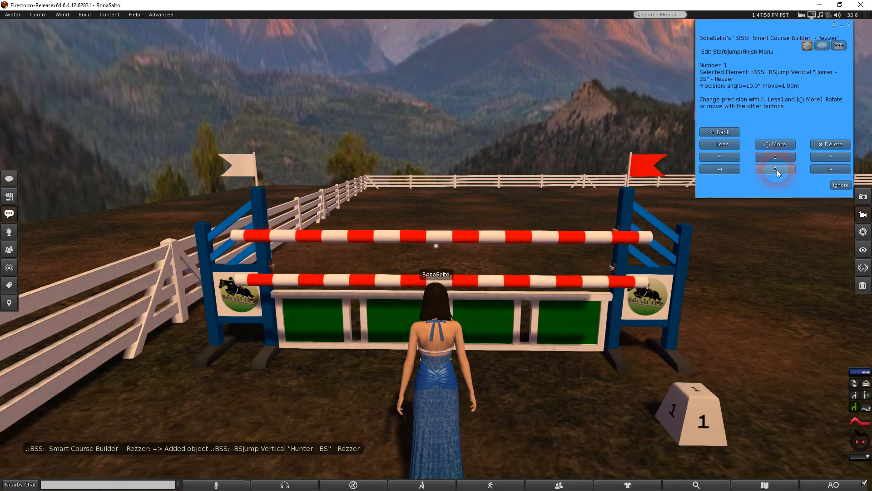
Rotate jump 1 clockwise by 10.0° and raise the adjustment precision to 45.0° and 5.00 m
click(814, 169)
click(831, 159)
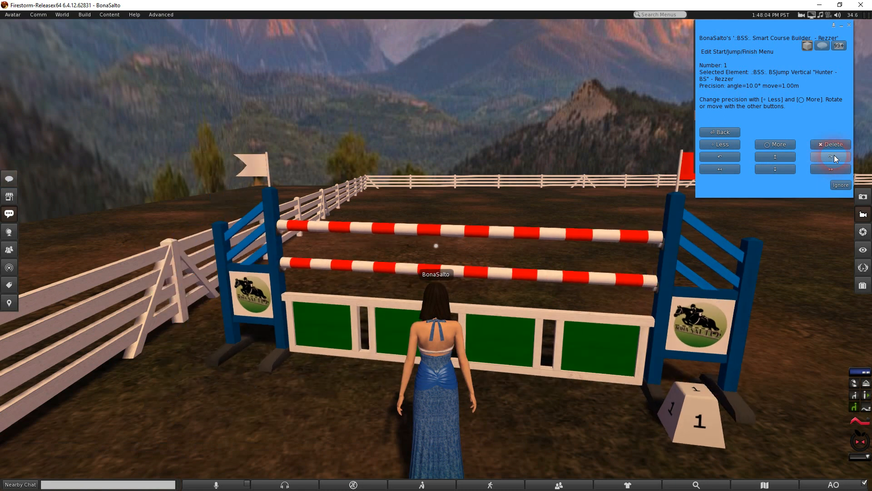
click(783, 144)
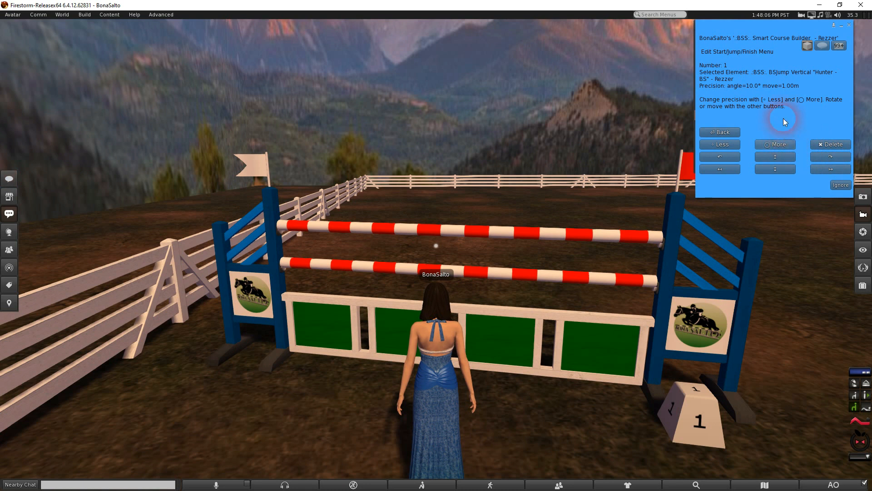
click(804, 84)
drag(805, 86, 706, 87)
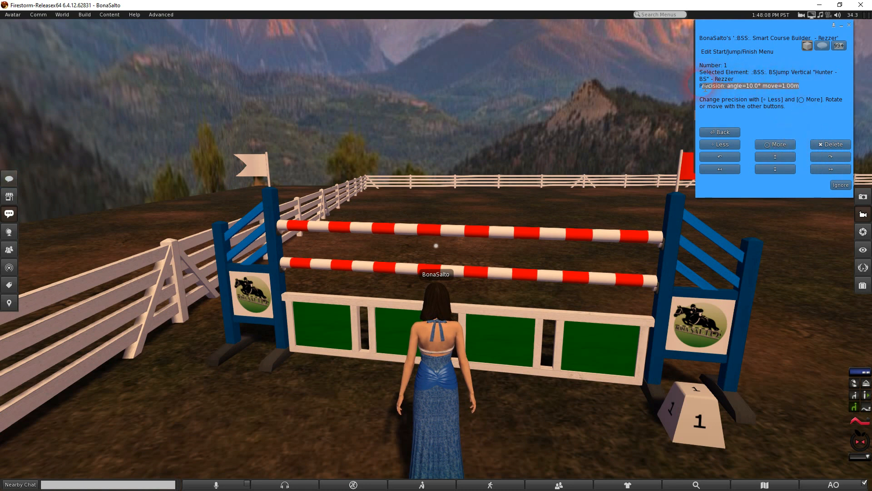
click(774, 146)
drag(802, 87, 708, 90)
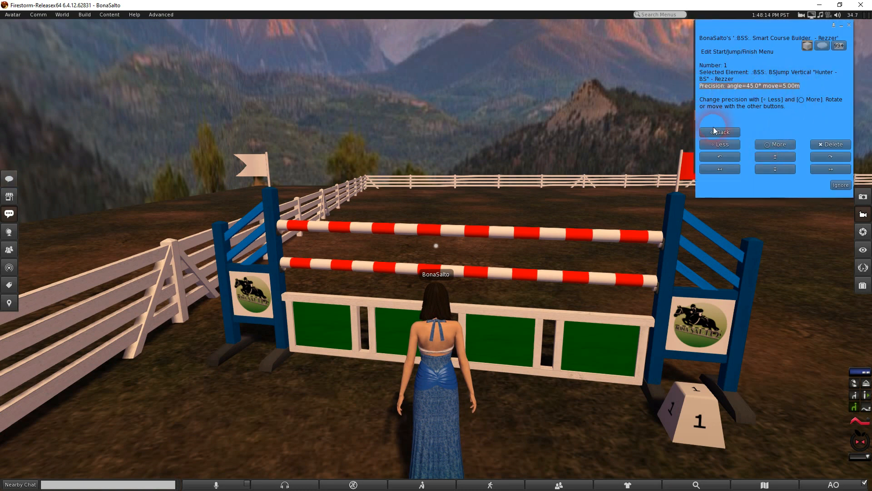
Rotate jump 1 clockwise and back by 45.0°, lower the precision to 10.0° and 1.00 m, and rotate it counterclockwise by 10.0°
click(823, 157)
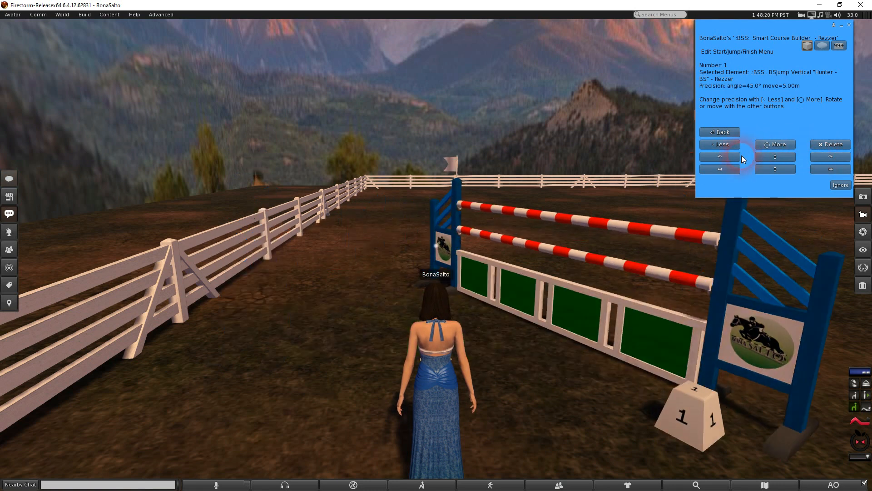
click(727, 157)
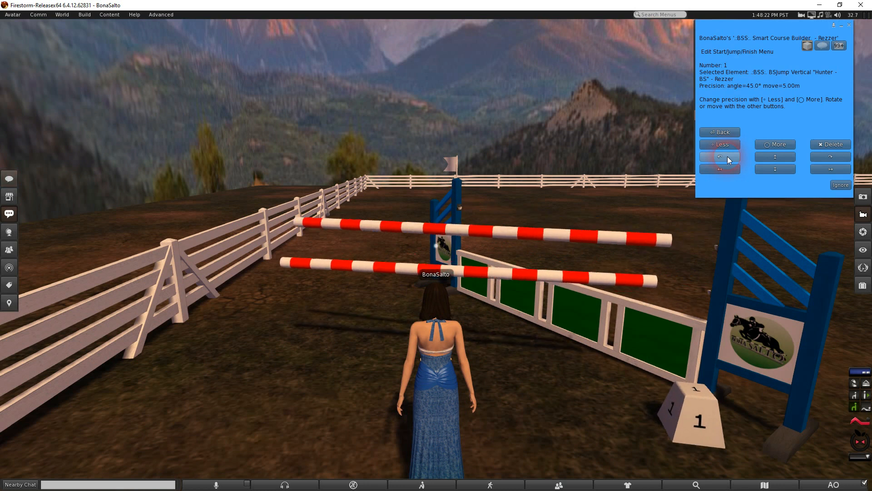
click(730, 144)
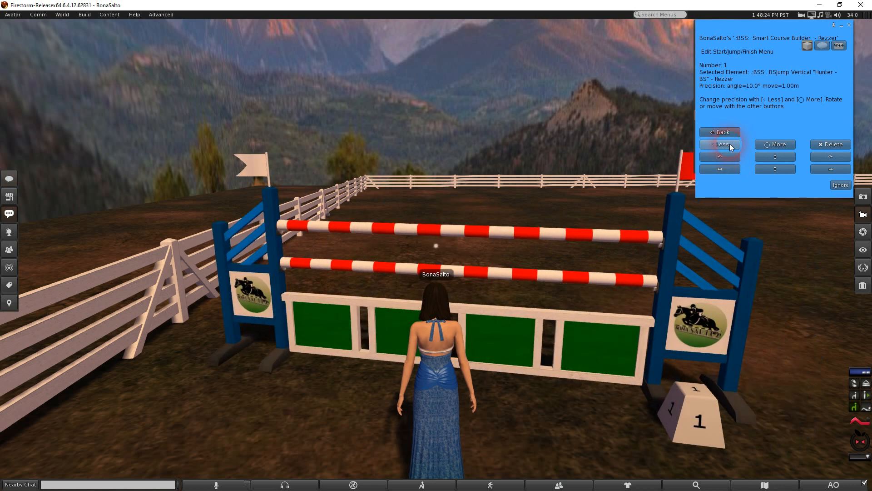
click(727, 158)
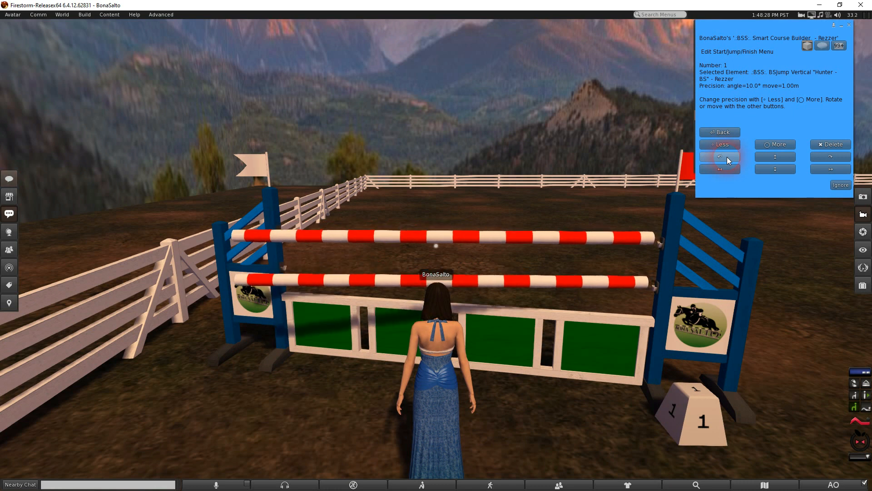
Walk the avatar past jump 1 to an open part of the arena and add a second Vertical "Hunter - BS" jump there
key(Down)
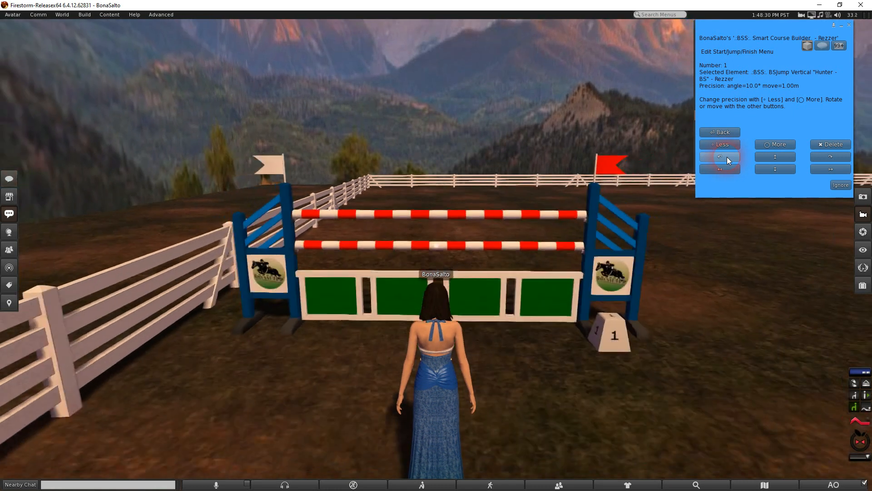
key(Right)
key(Up)
key(Up)
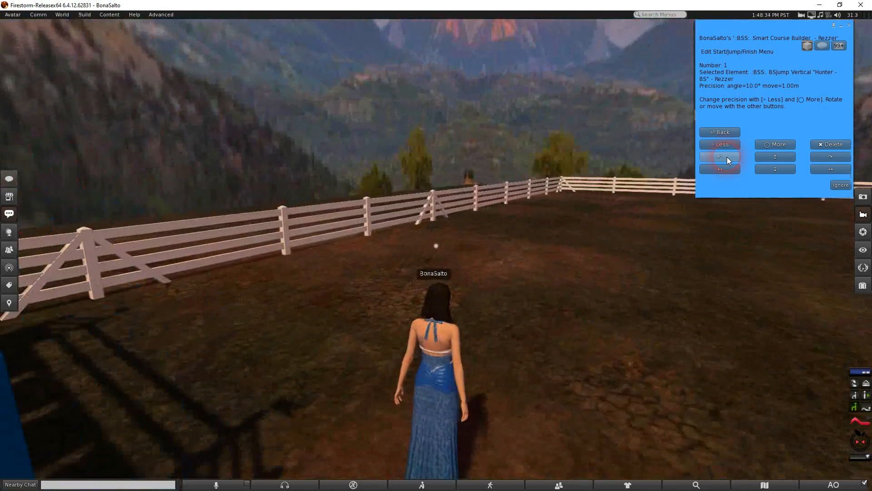
key(Right)
key(Right)
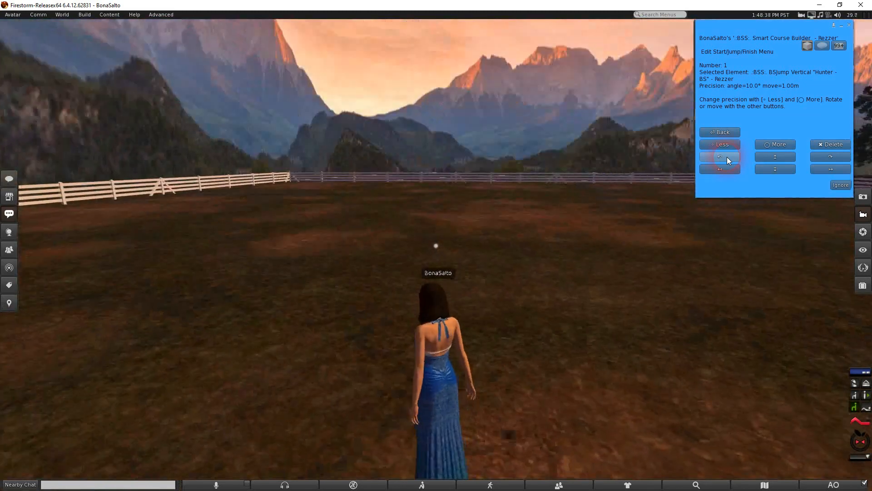
click(727, 132)
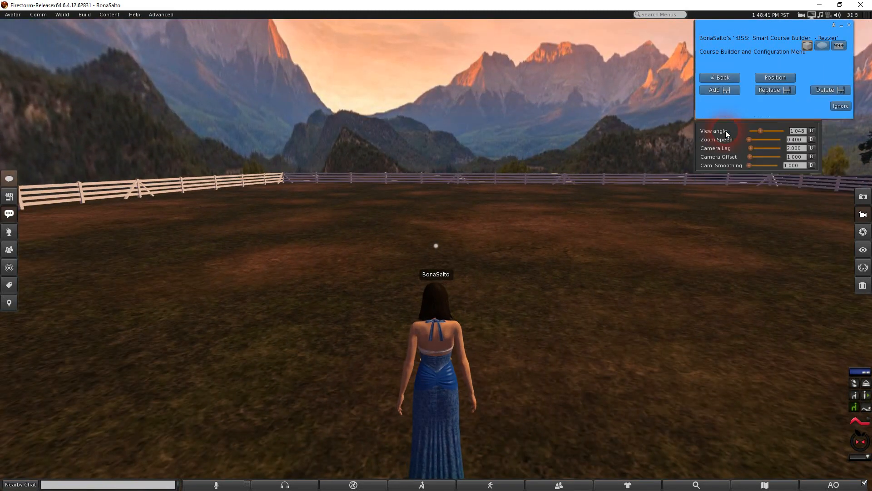
click(722, 89)
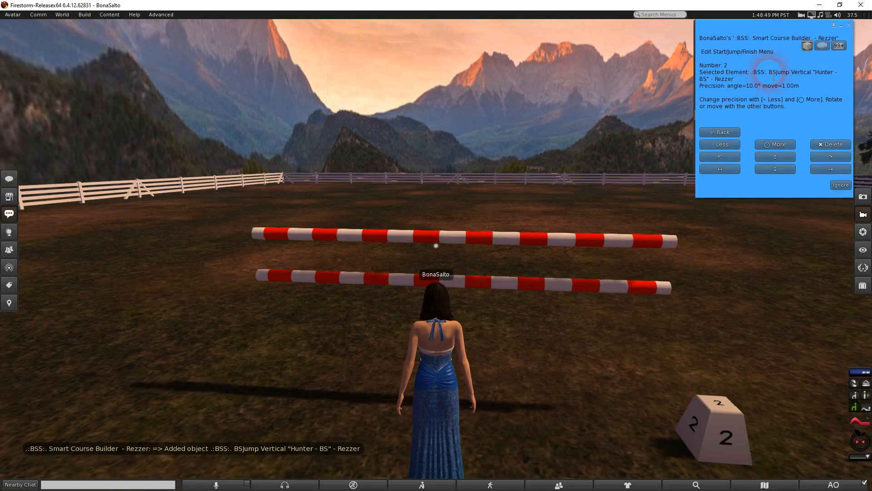
Leave the course configuration and clear the rezzed jumps and start and finish markers from the arena
alt+click(716, 443)
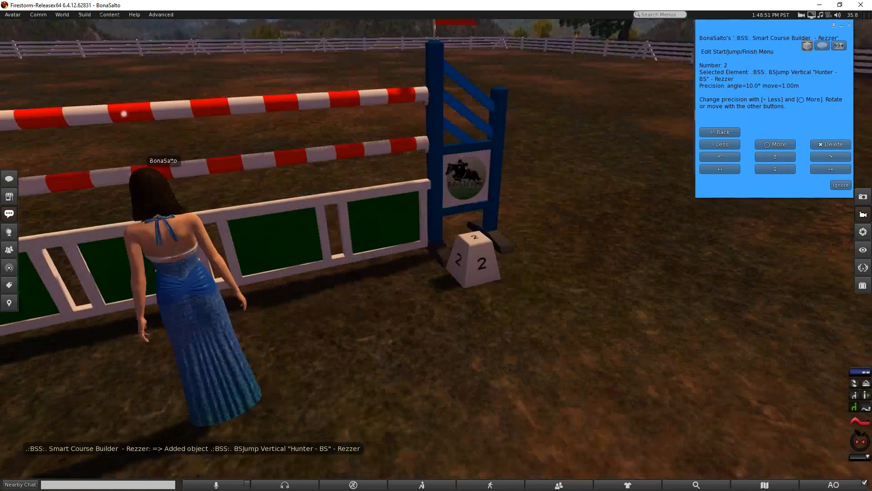
key(Escape)
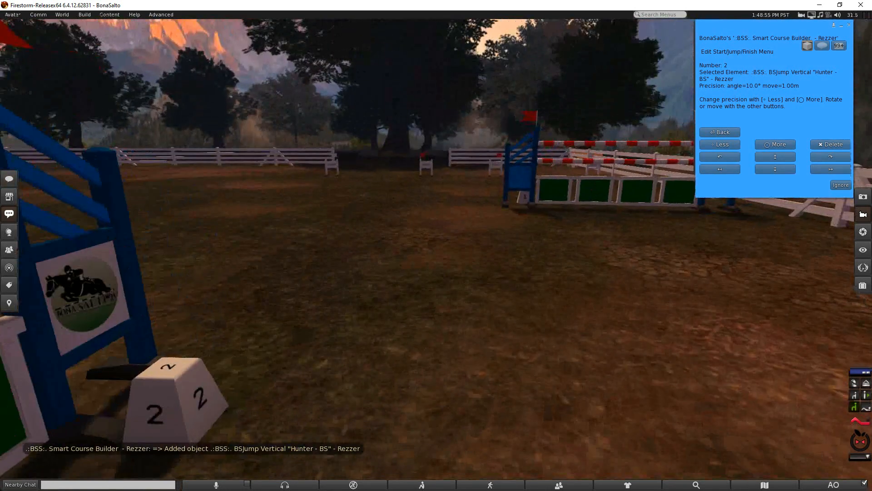
alt+click(457, 239)
alt+drag(517, 200, 718, 181)
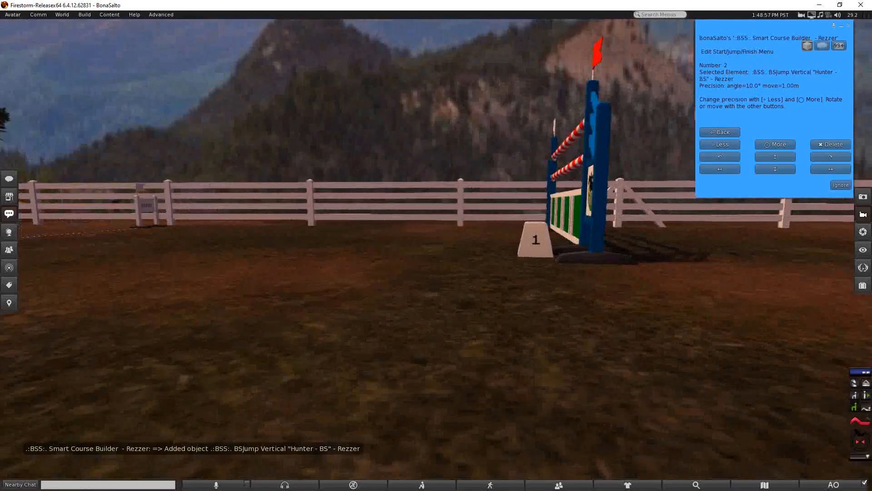
key(Escape)
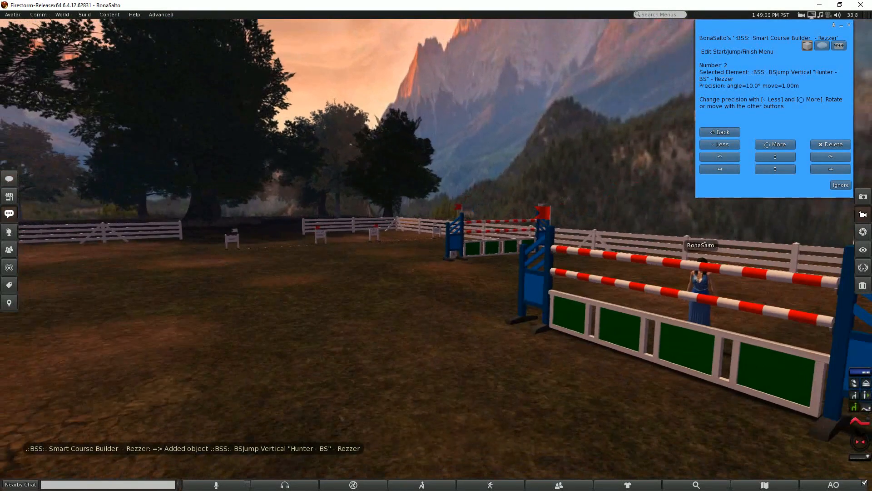
click(724, 131)
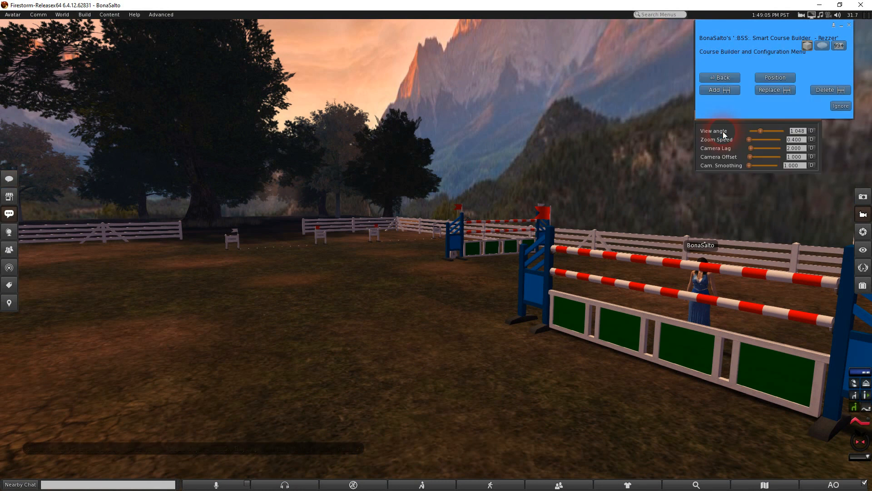
click(726, 96)
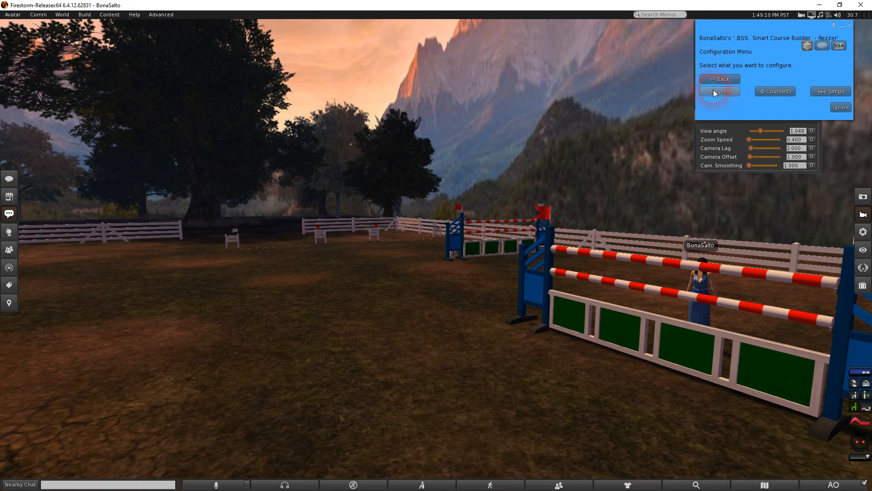
click(719, 78)
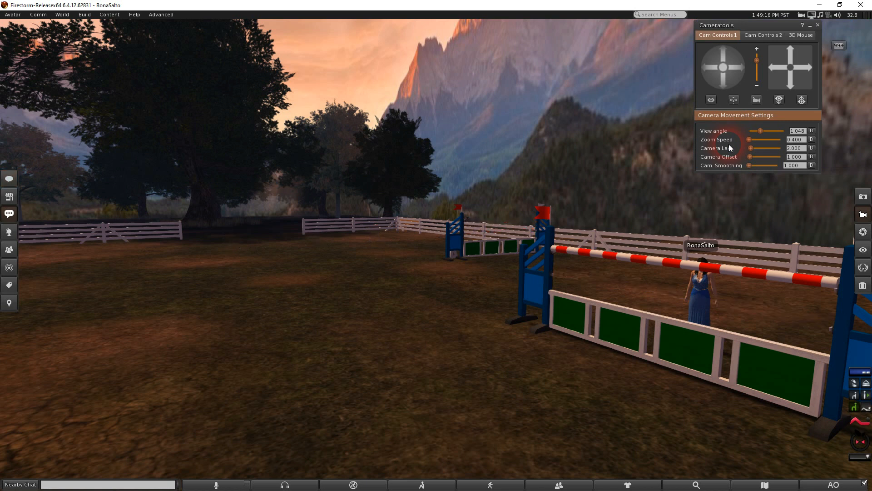
click(803, 103)
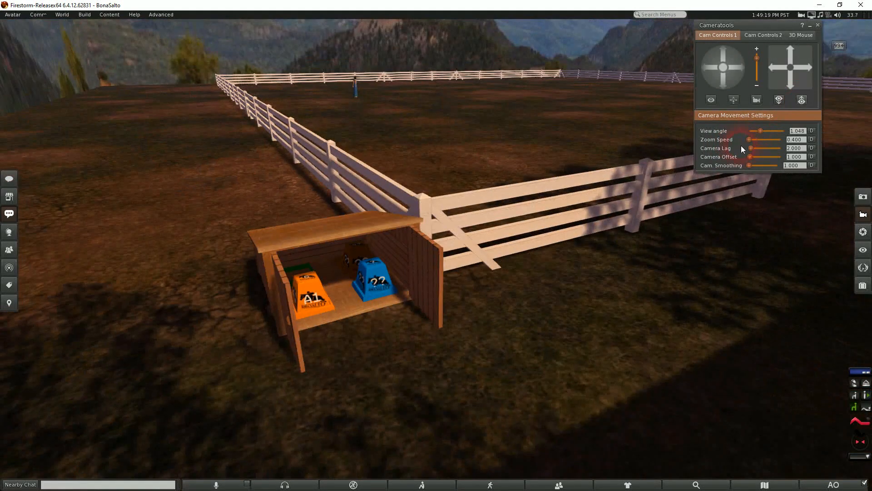
Rename the blue Smart Course Builder rezzer in the box by replacing "Smart Course Builder" with "My Course" before "- Rezzer"
right_click(379, 271)
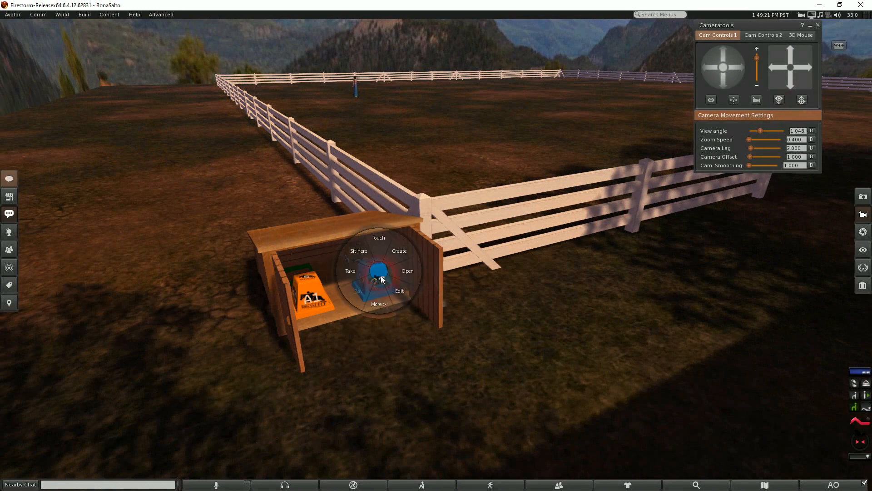
click(399, 291)
click(171, 152)
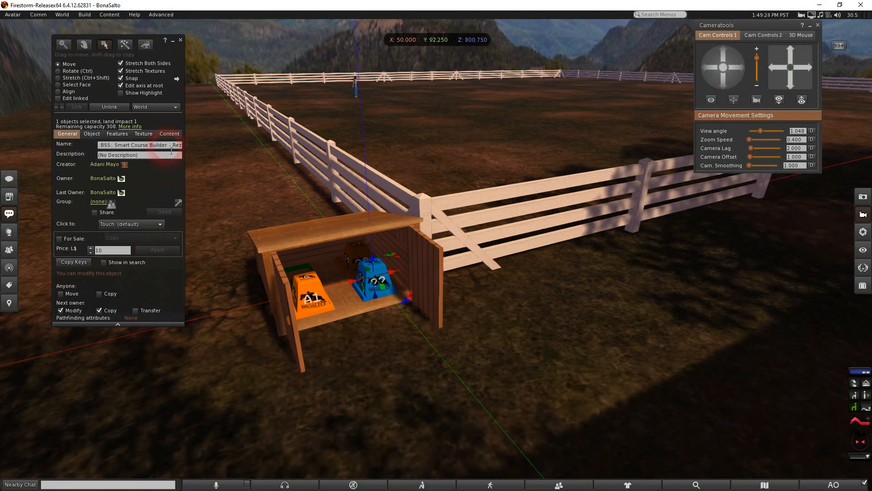
key(End)
key(Left)
key(Left)
key(Left)
key(Left)
key(Left)
key(Left)
key(Left)
key(Left)
key(Left)
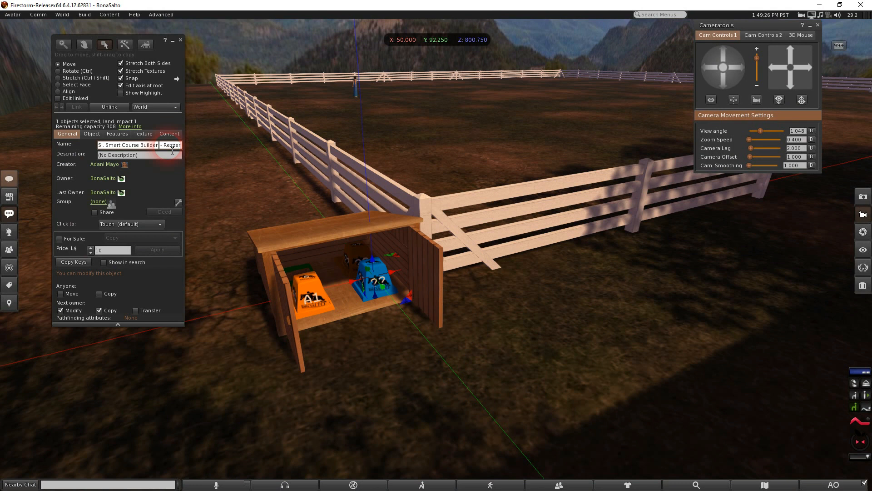
key(BackSpace)
key(BackSpace)
key(BackSpace)
key(BackSpace)
key(BackSpace)
key(BackSpace)
key(BackSpace)
key(BackSpace)
key(BackSpace)
key(BackSpace)
key(BackSpace)
key(BackSpace)
key(BackSpace)
key(BackSpace)
key(BackSpace)
key(BackSpace)
key(BackSpace)
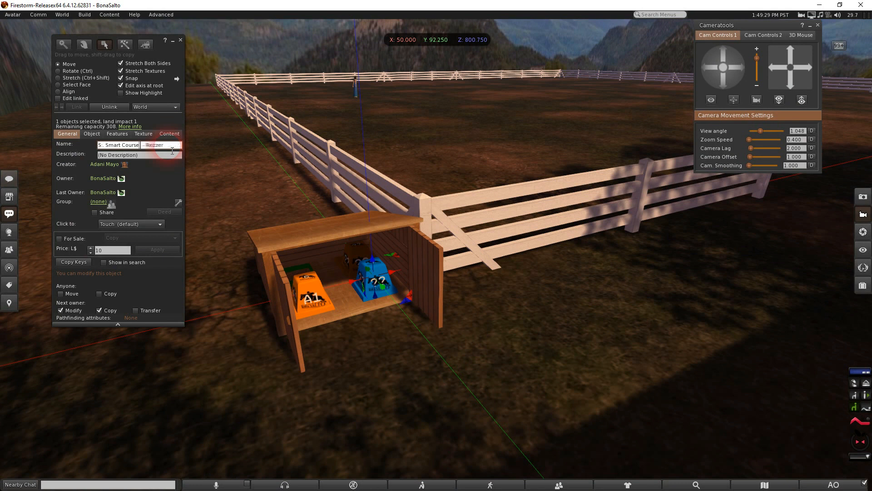
text(My)
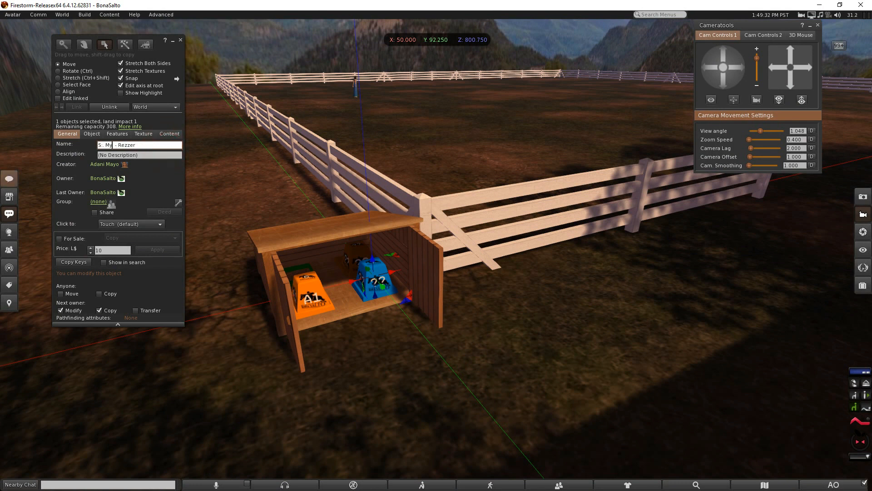
text( Course)
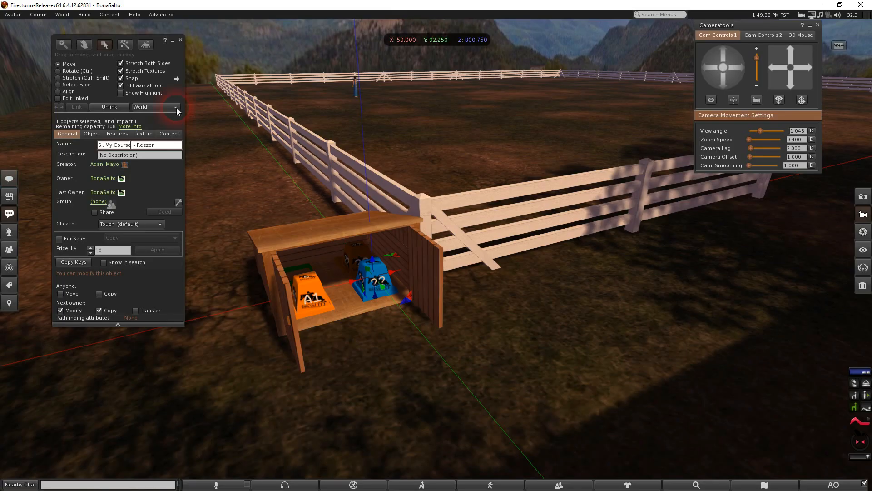
click(180, 40)
Take a copy of the renamed blue rezzer into the inventory and select "My Course - Rezzer" among the recent objects
right_click(377, 271)
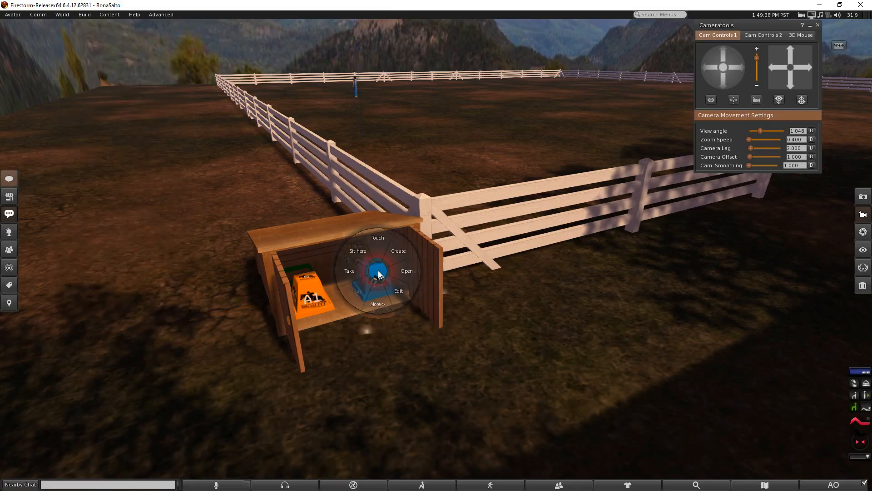
click(378, 303)
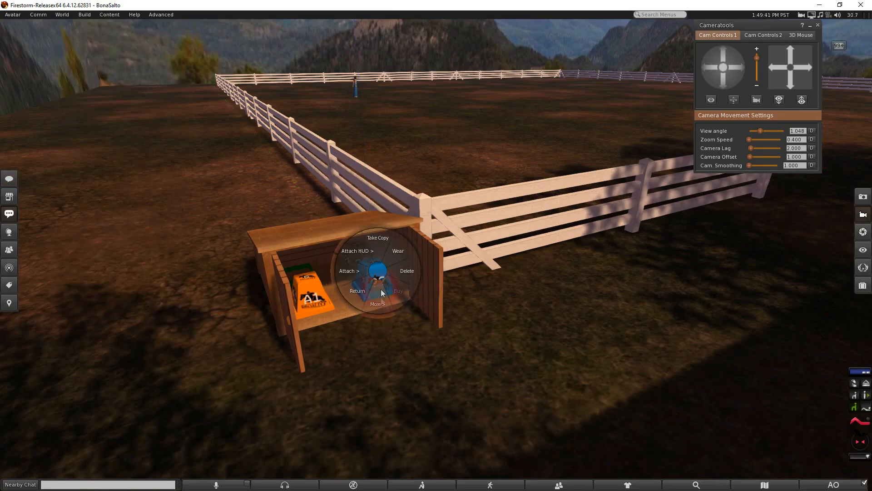
click(380, 241)
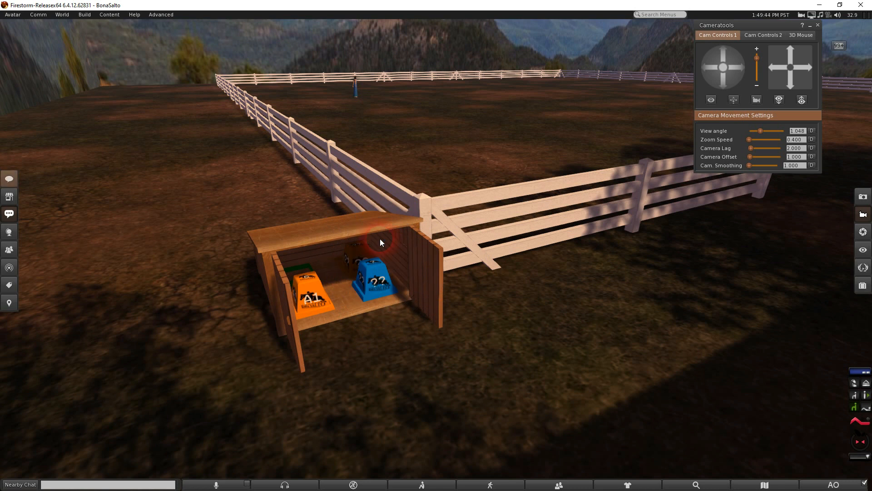
click(863, 286)
click(628, 126)
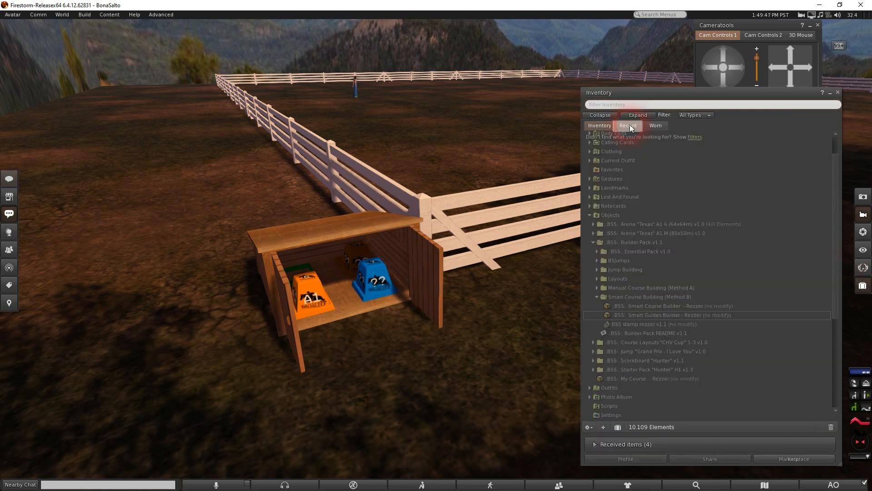
click(589, 144)
click(643, 163)
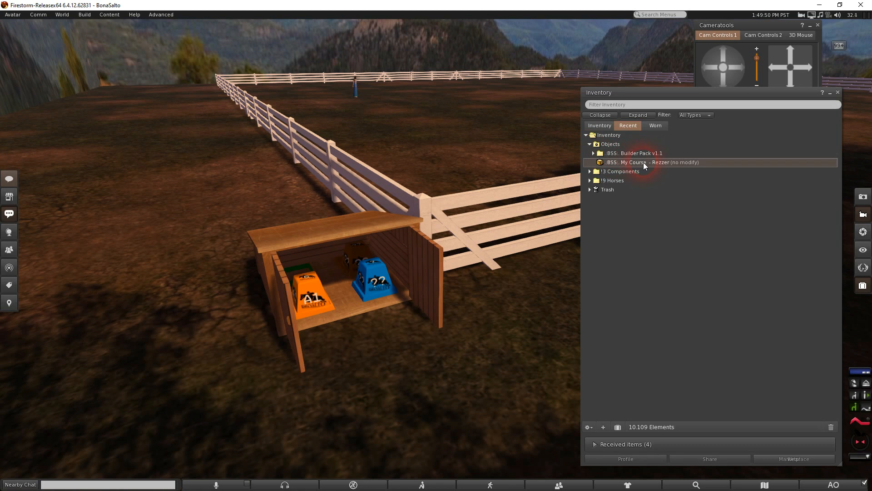
Rez the saved course from the blue "My Course" rezzer in the box and close the inventory
click(378, 279)
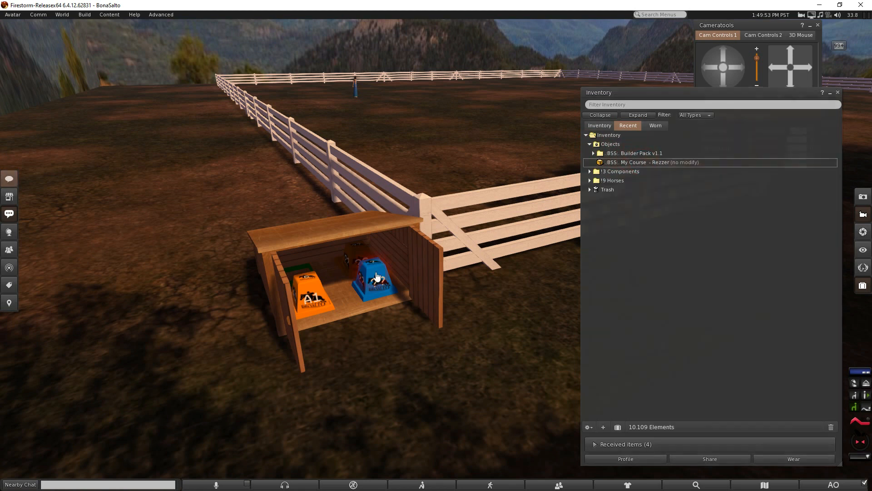
click(719, 105)
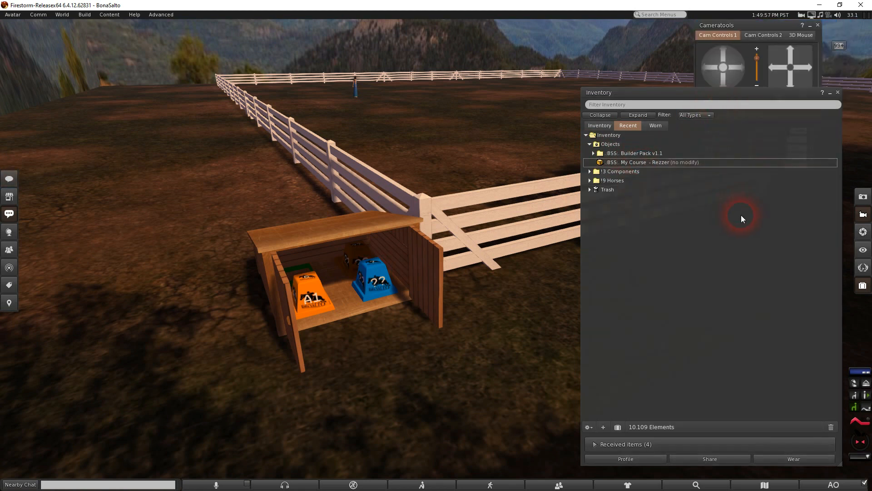
click(837, 92)
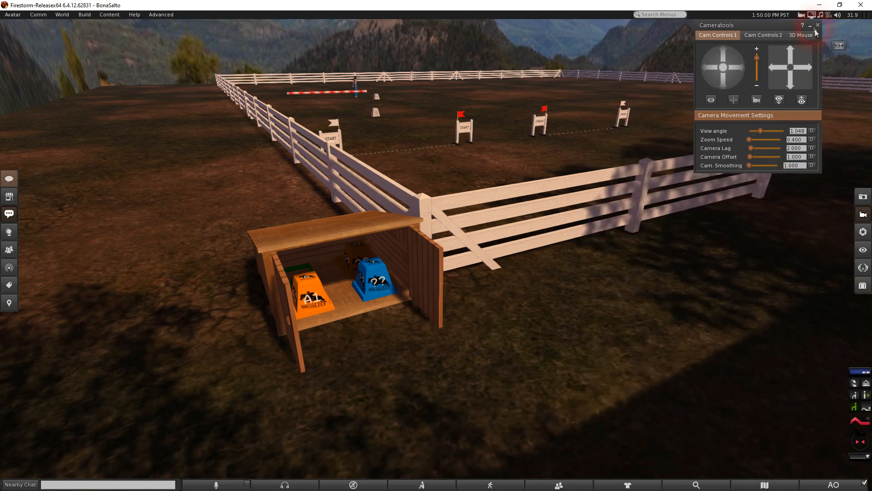
Collapse the Builder Pack v1.1 folder in the inventory and expand the Jump "Hunter - Joker" (mix&match) v1.0 folder
click(811, 25)
drag(63, 26, 807, 92)
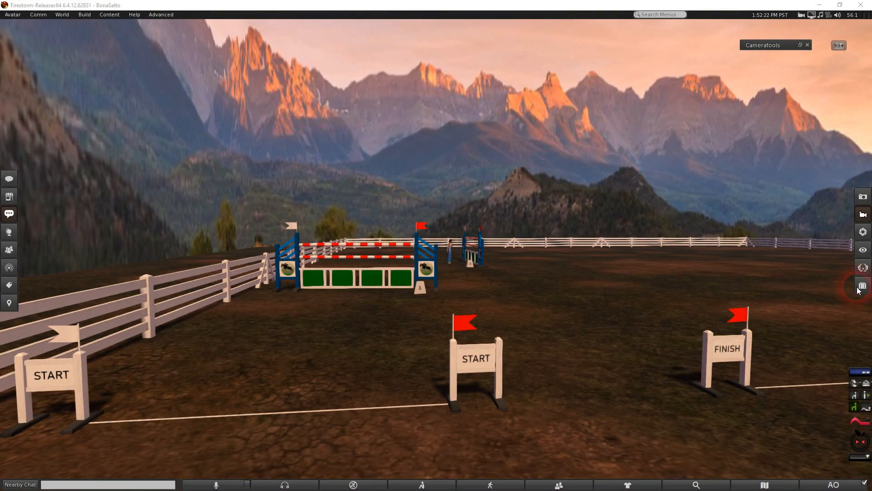
click(863, 283)
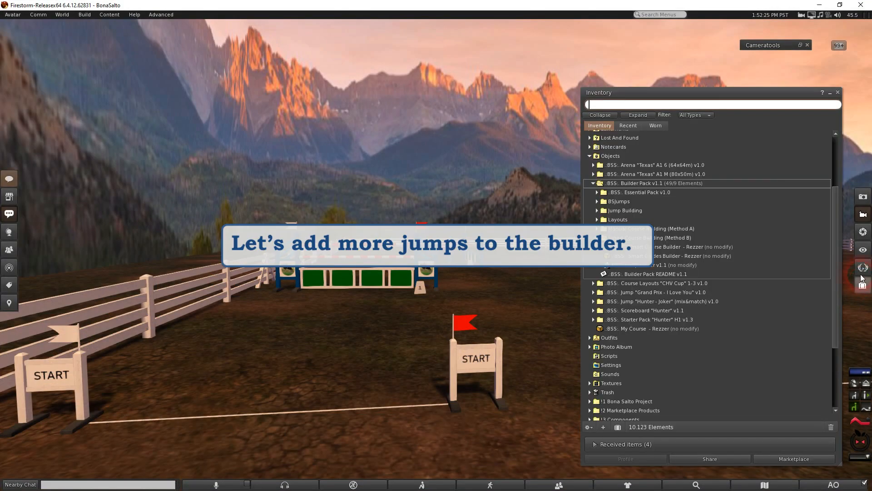
click(593, 183)
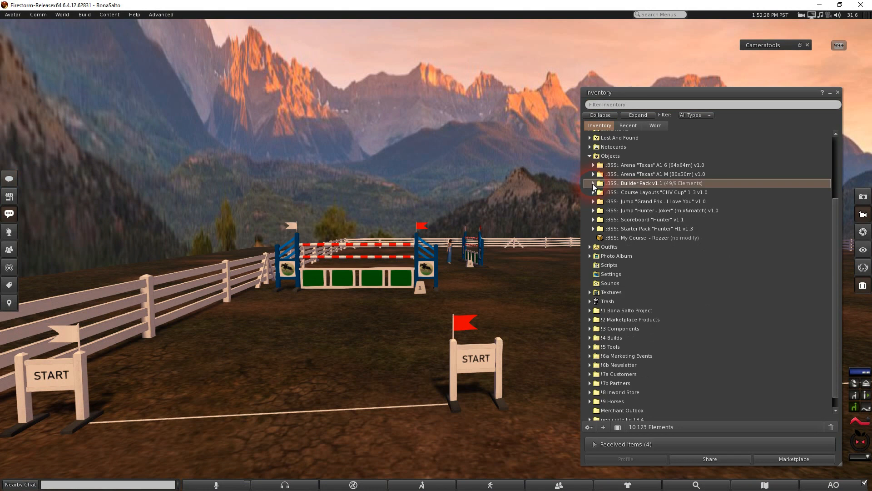
click(594, 211)
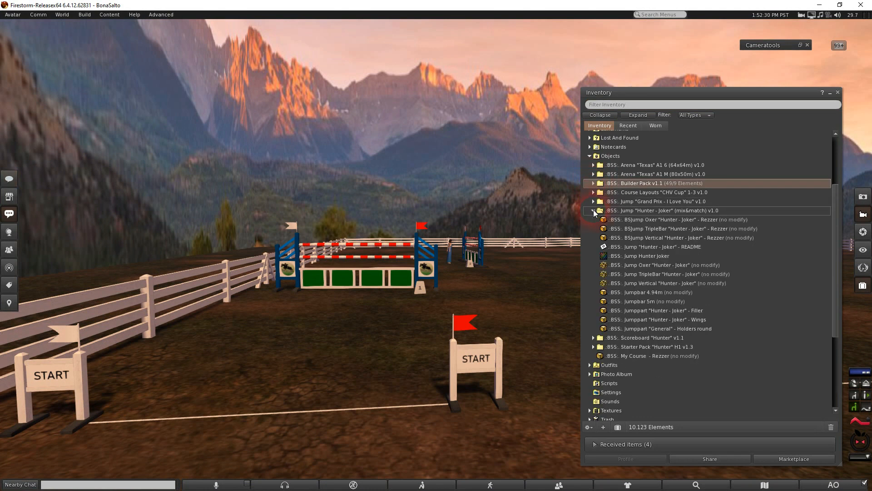
Open the blue "My Course - Rezzer" in the box for editing and show its contents
click(800, 45)
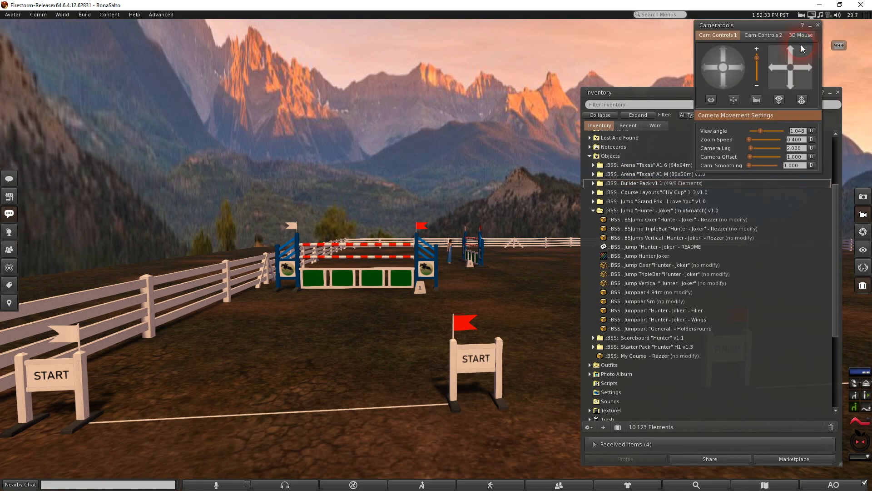
click(802, 100)
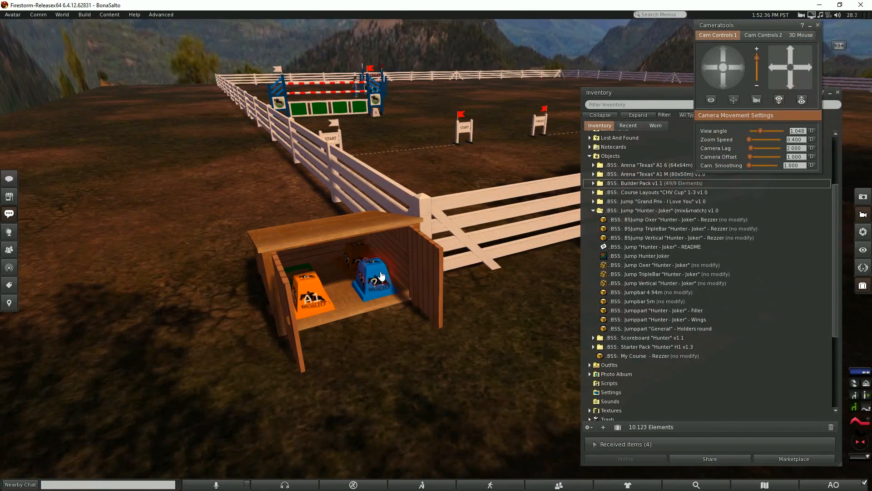
right_click(375, 274)
click(393, 290)
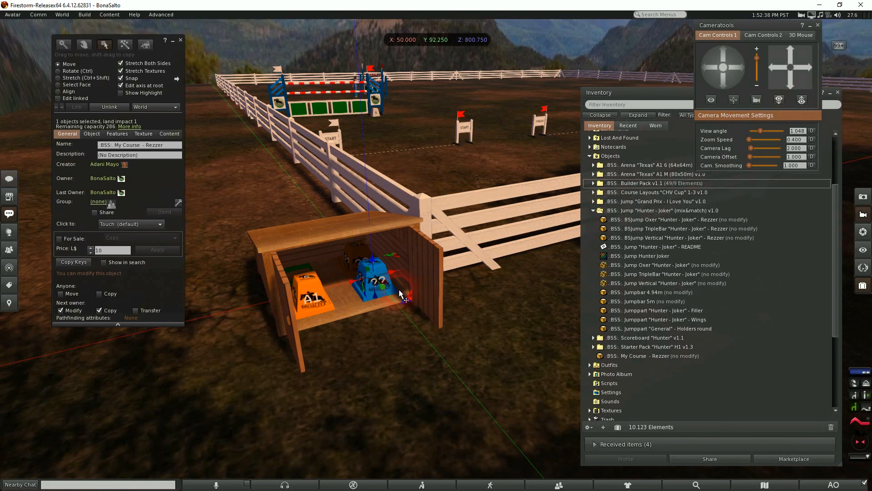
click(167, 134)
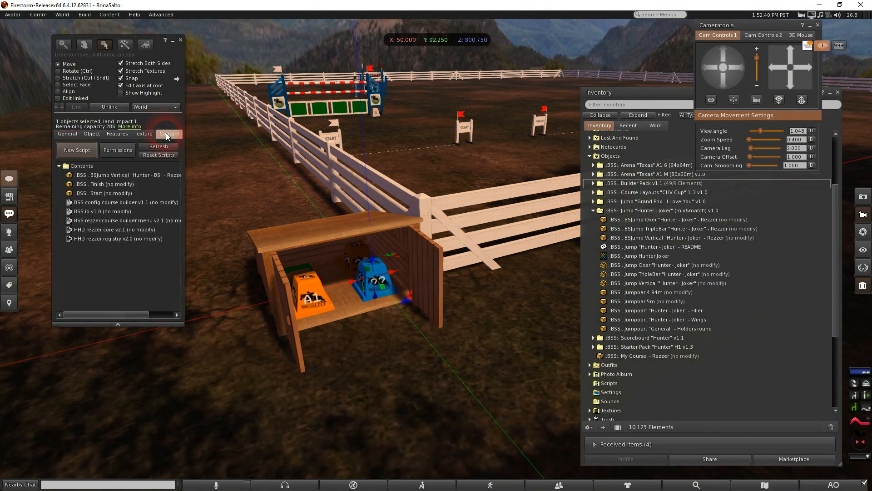
click(138, 174)
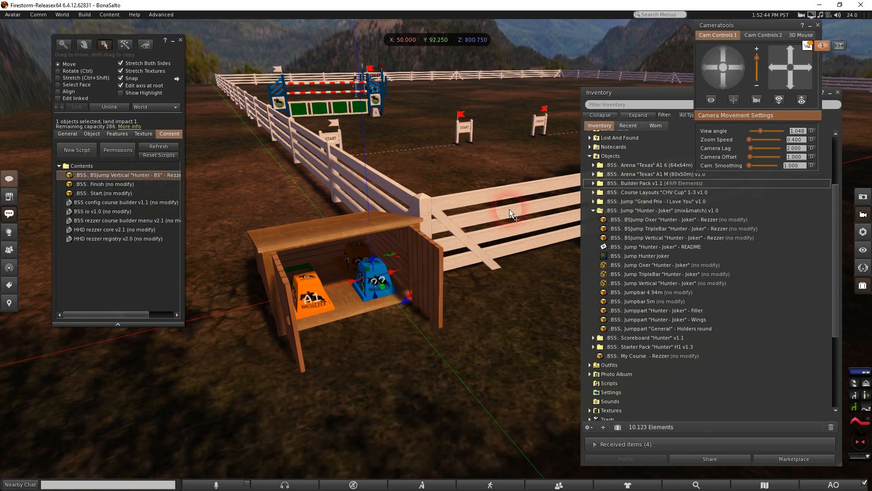
Add the BSJump Oxer and BSJump Vertical "Hunter - Joker" rezzers to the "My Course" rezzer's contents, then close the editor and inventory
click(669, 221)
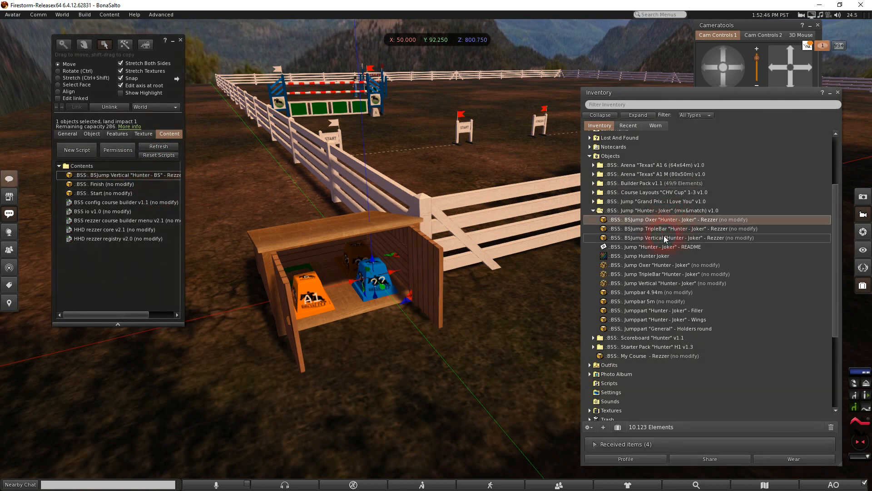
ctrl+click(660, 239)
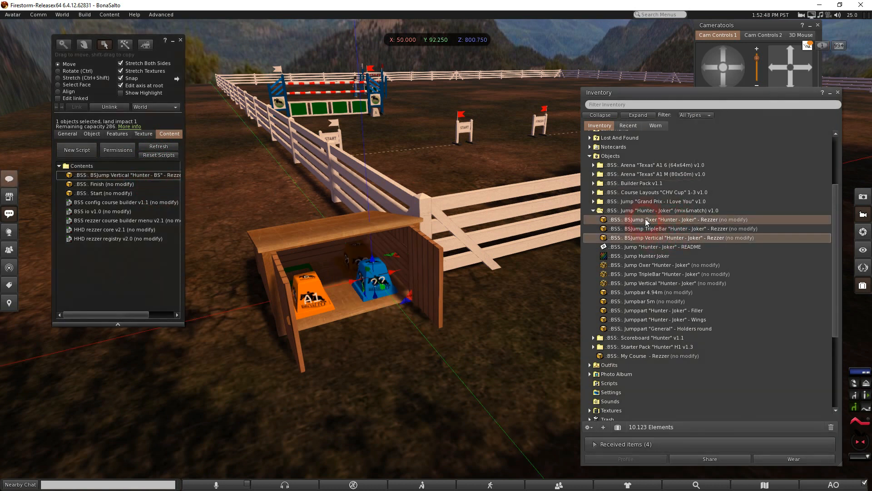
drag(646, 227, 361, 205)
drag(184, 184, 136, 169)
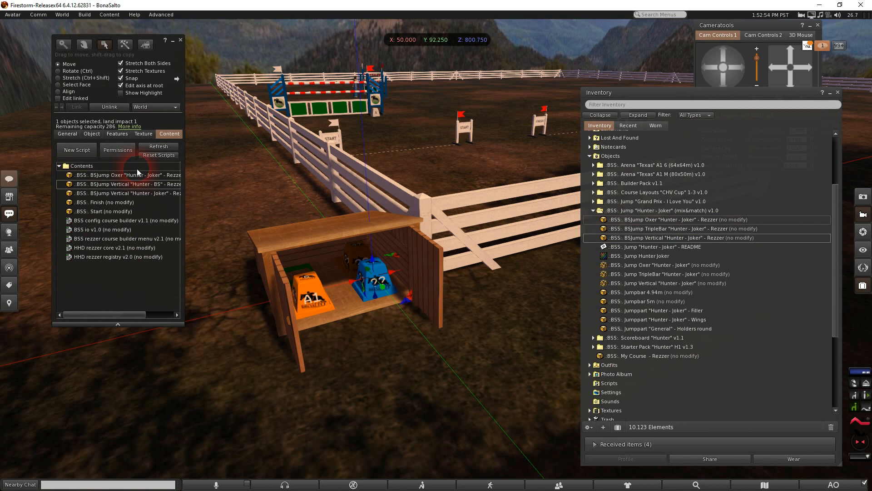
click(138, 174)
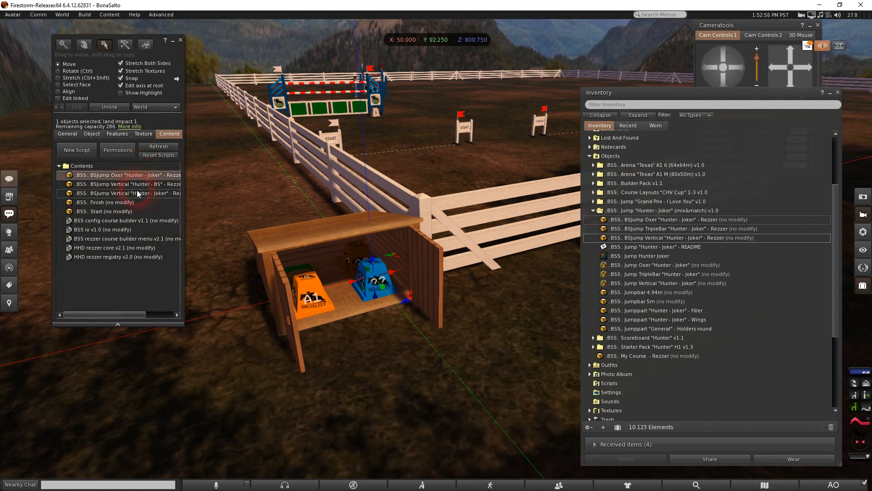
shift+click(143, 193)
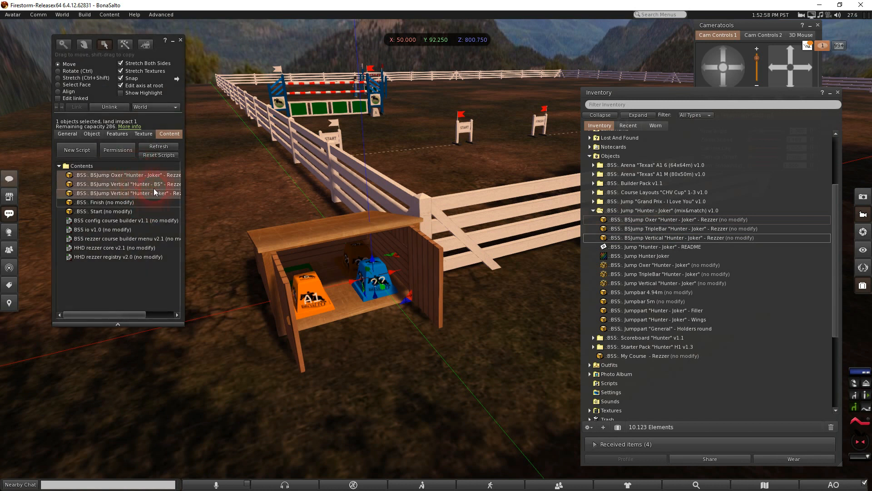
click(180, 40)
click(798, 104)
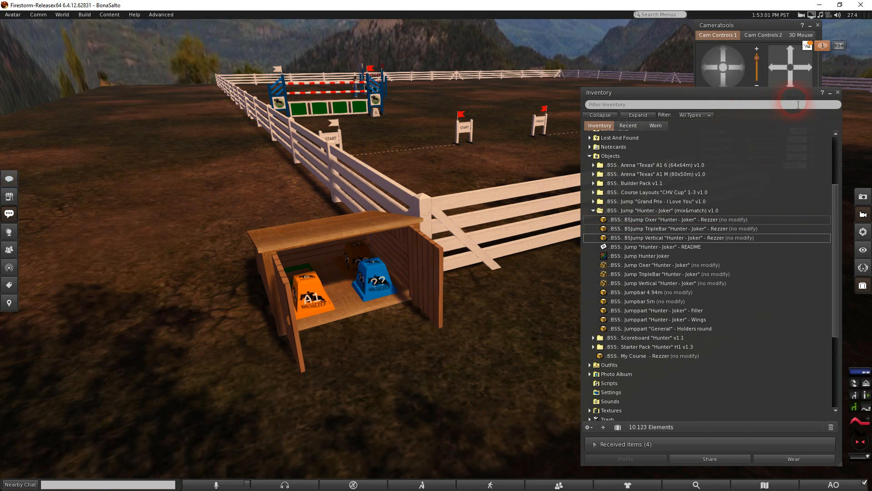
click(838, 91)
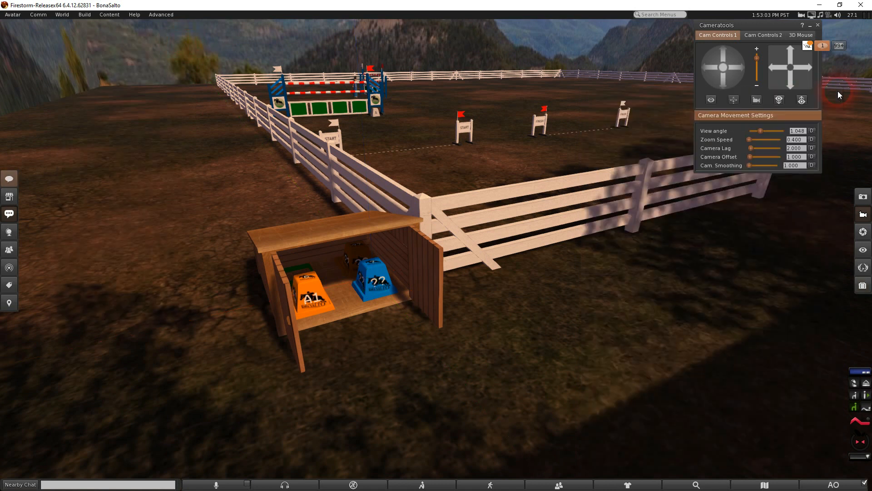
Bring up the list of jumps that can be added through the "My Course" rezzer's course configuration
click(381, 278)
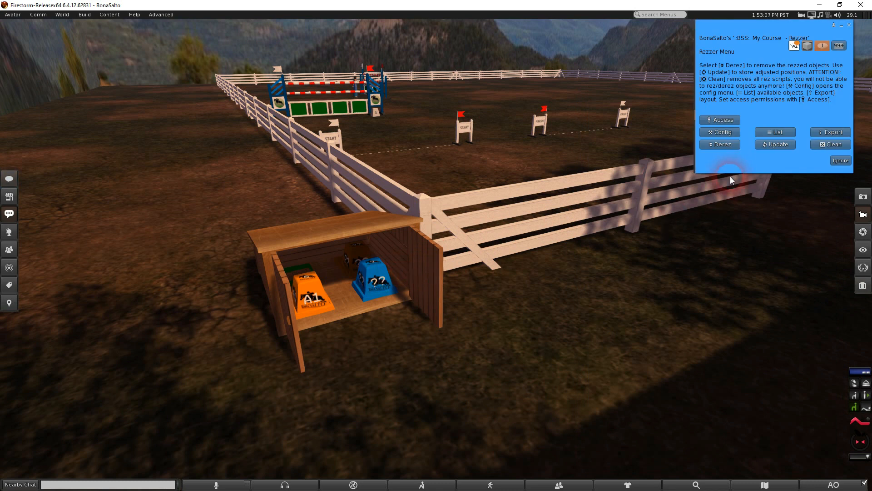
click(722, 132)
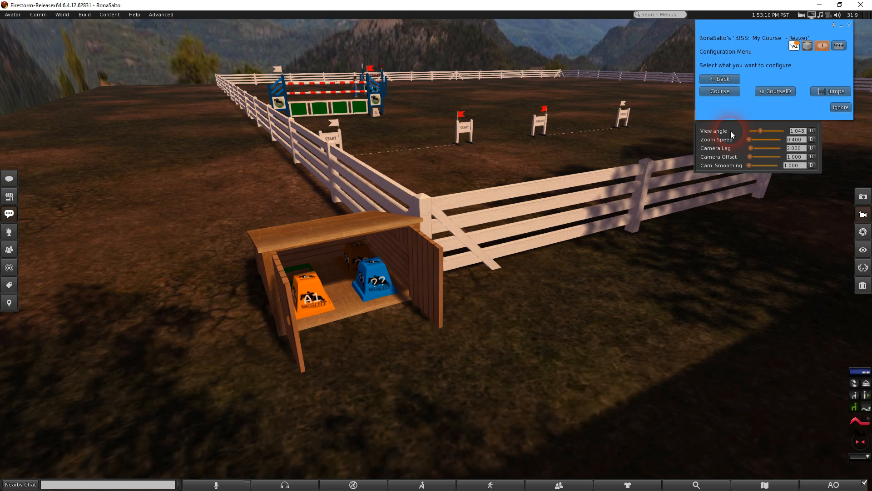
click(729, 91)
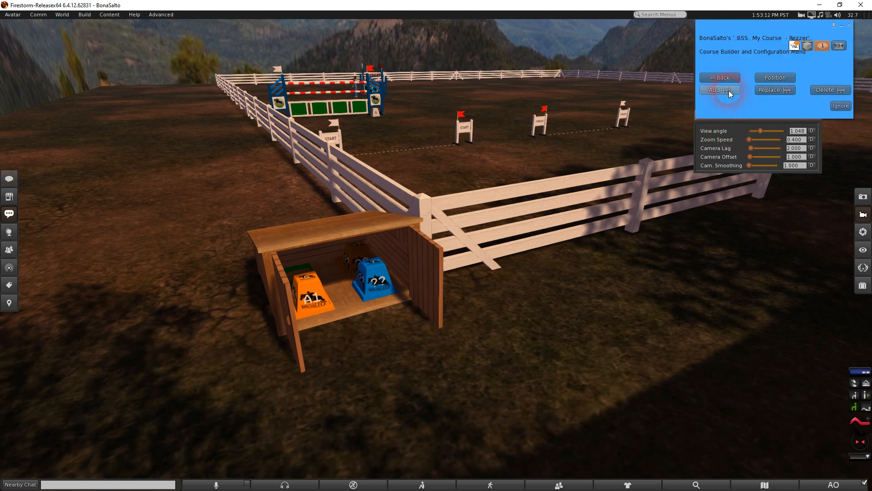
click(724, 90)
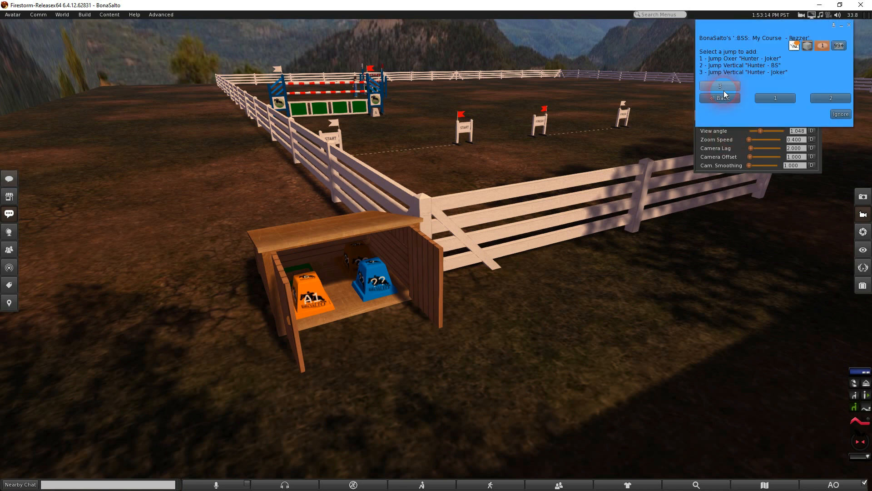
drag(792, 73, 693, 56)
click(792, 89)
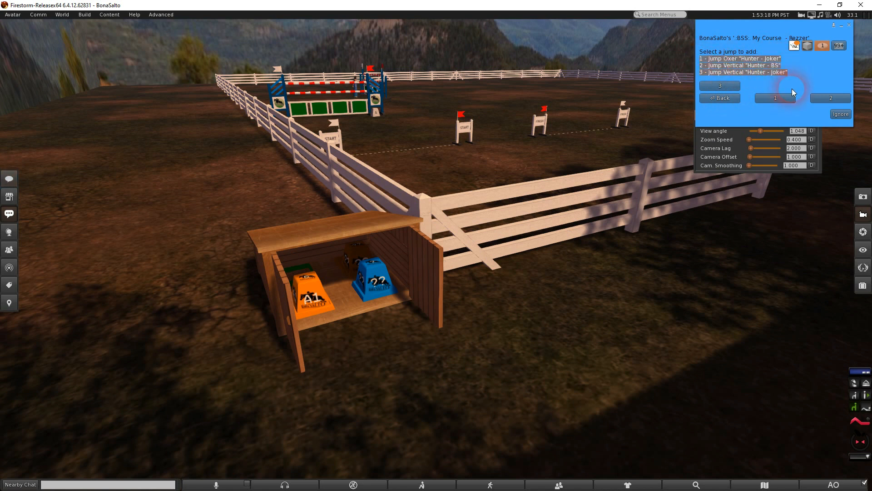
click(720, 106)
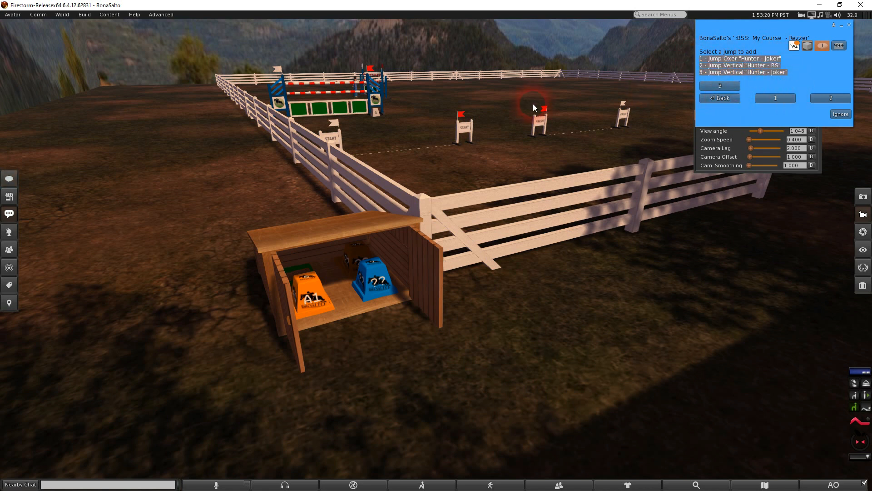
Walk the avatar to an open spot in the arena beyond the existing jumps and add Jump Vertical "Hunter - Joker" there
click(522, 110)
key(Escape)
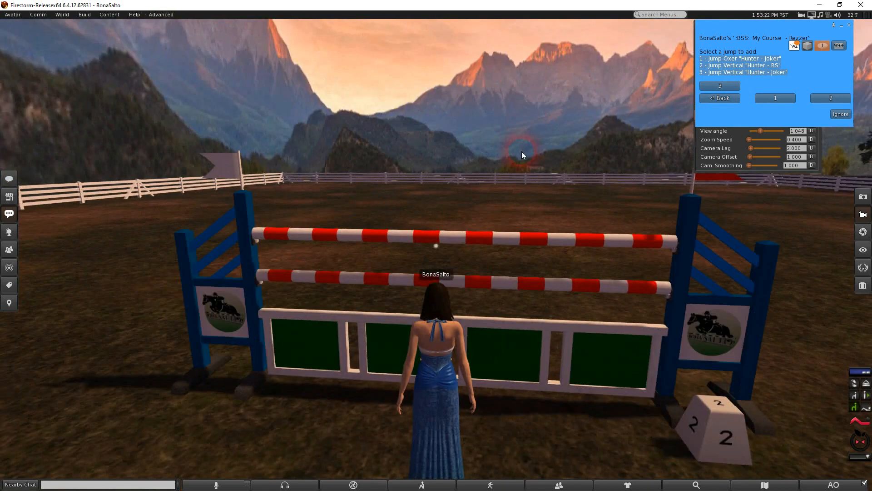
key(Left)
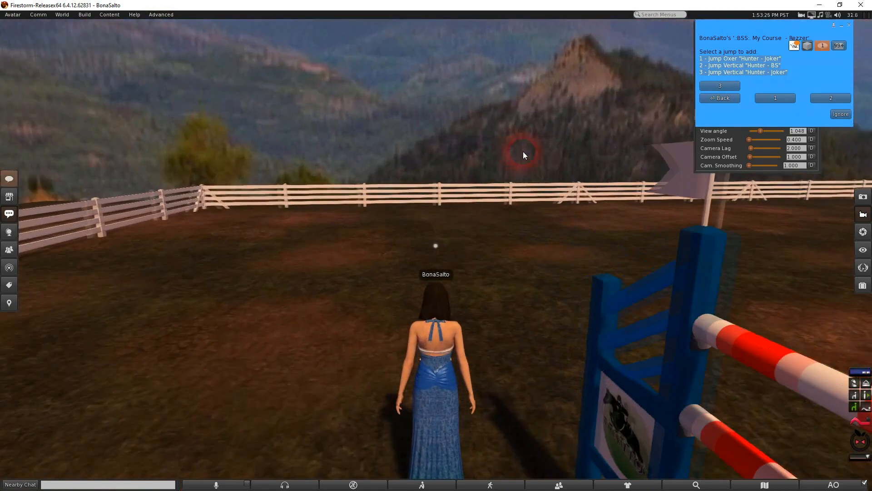
key(Up)
key(Right)
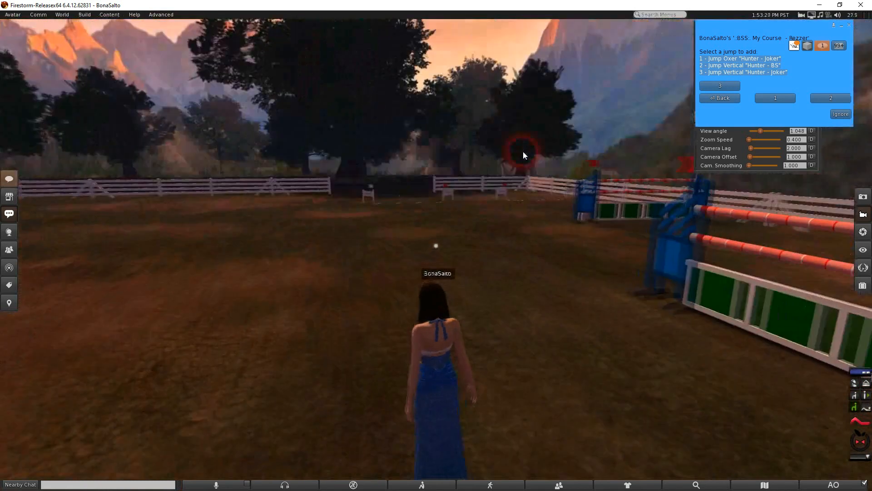
key(Left)
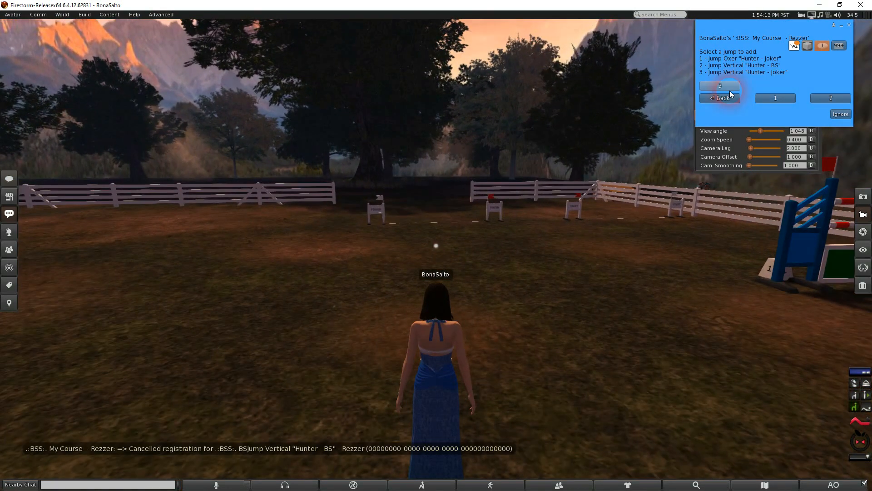
drag(793, 73, 696, 71)
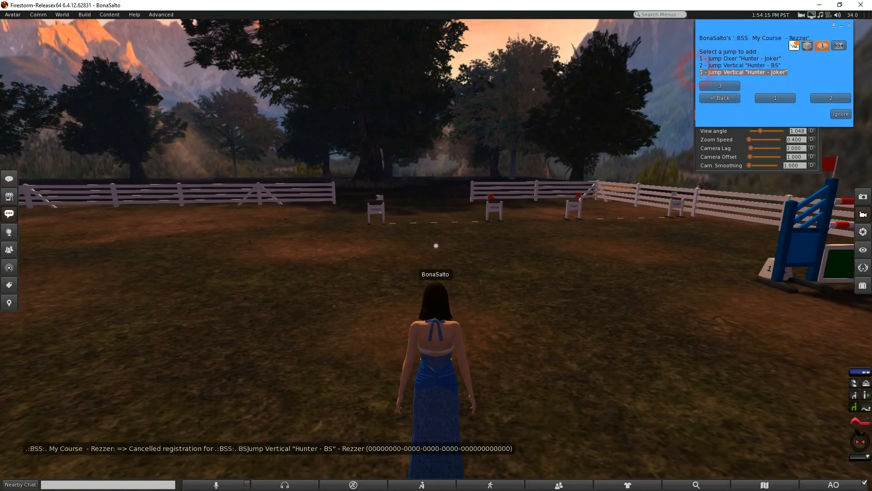
click(723, 86)
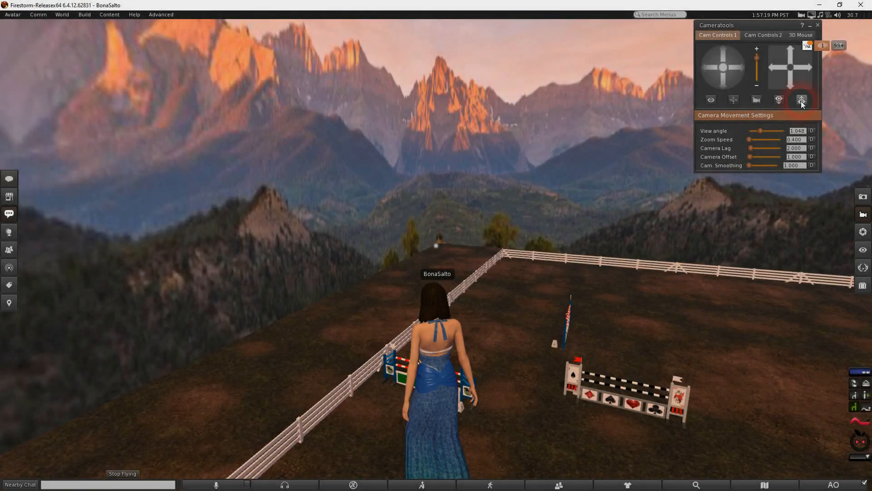
Replace jump 2, Jump Vertical "Hunter - BS", with Jump Oxer "Hunter - Joker" through the "My Course" rezzer's course configuration
click(802, 99)
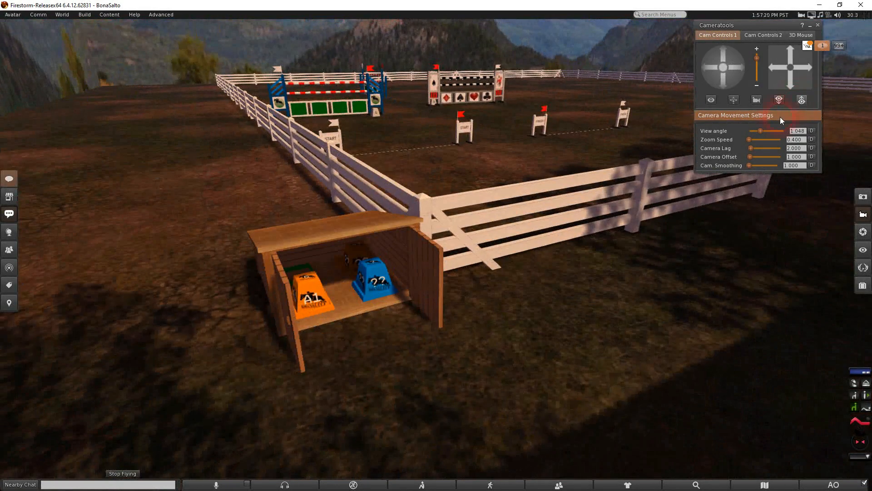
click(378, 278)
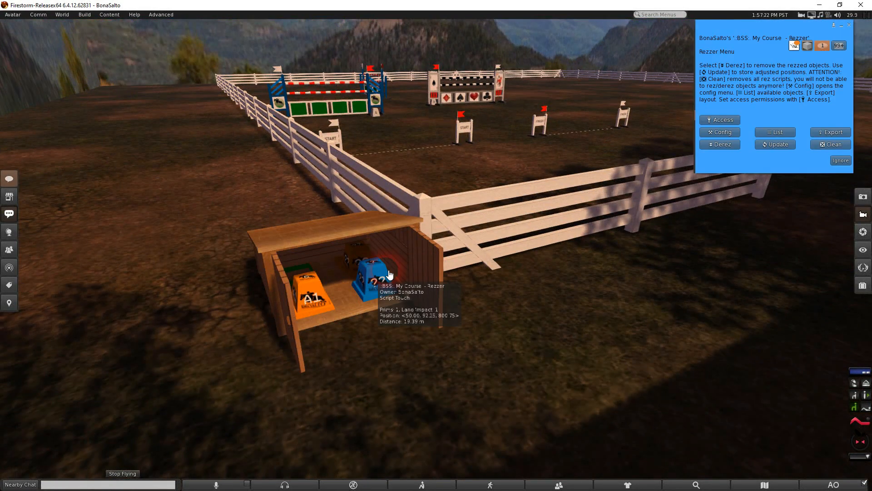
click(729, 133)
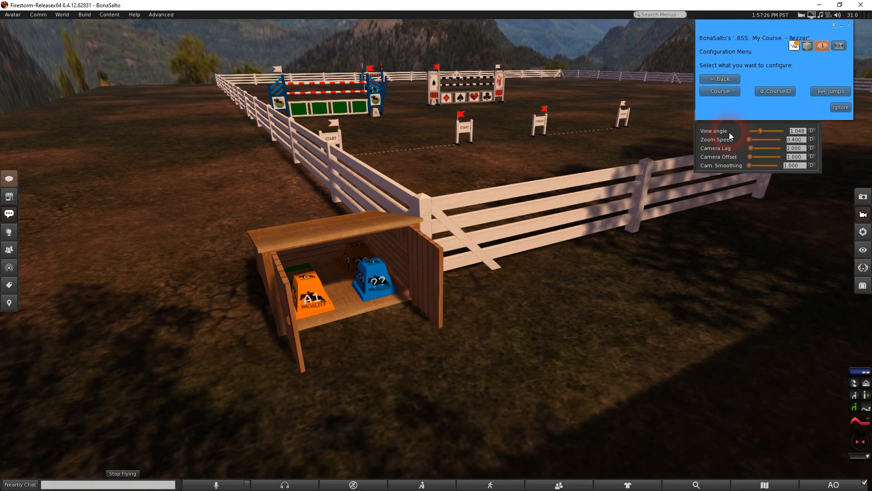
click(728, 93)
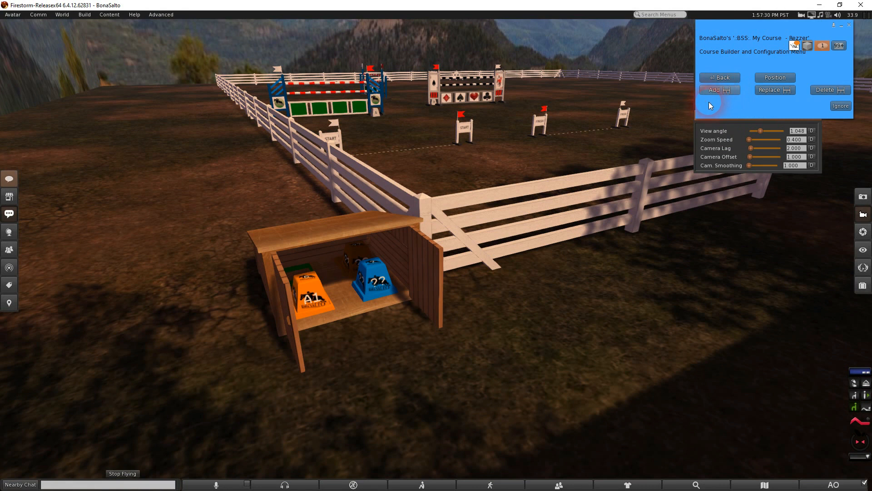
click(773, 90)
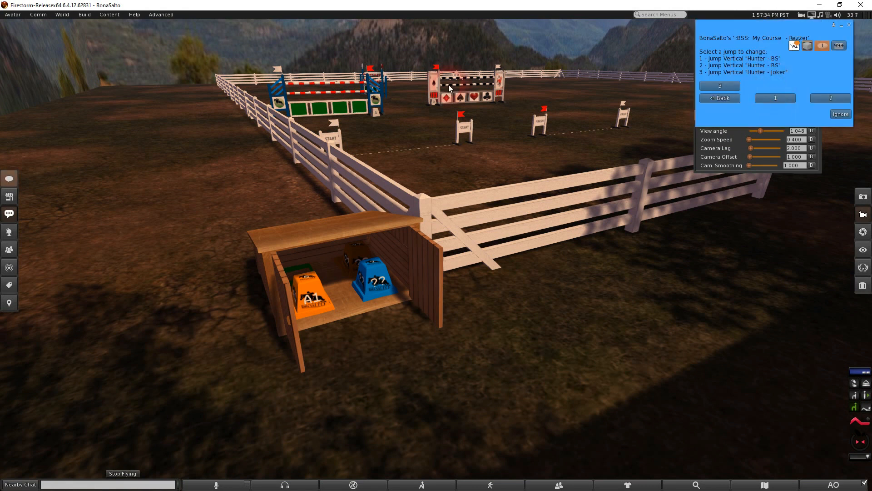
alt+drag(371, 85, 480, 28)
alt+drag(293, 278, 296, 214)
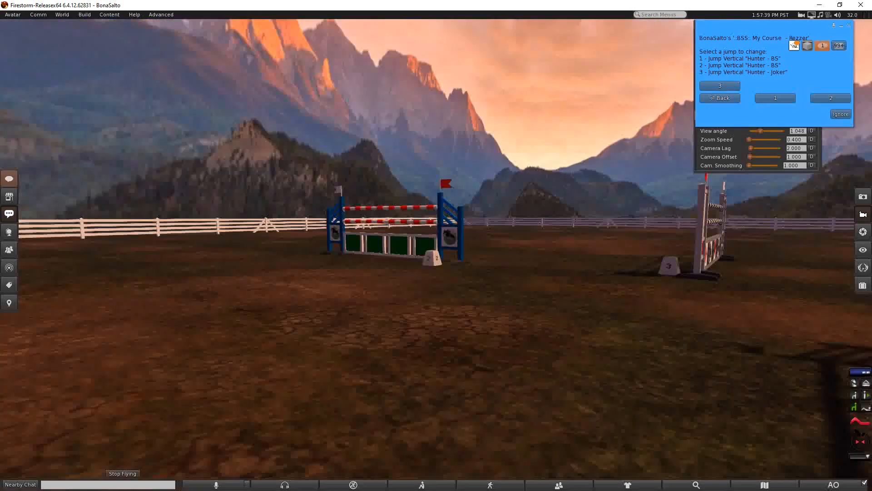
click(827, 104)
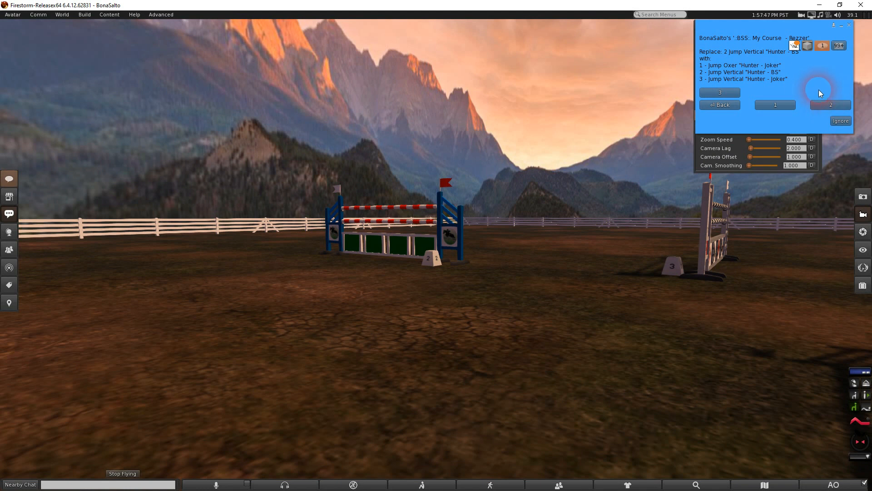
click(784, 104)
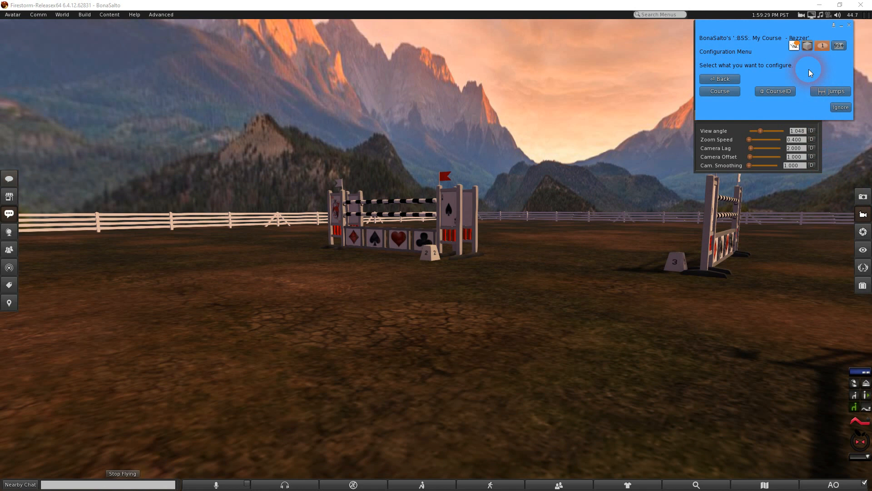
Set the height of jump 2, Jump Oxer "Hunter - Joker", to 1.8 and store it
click(822, 93)
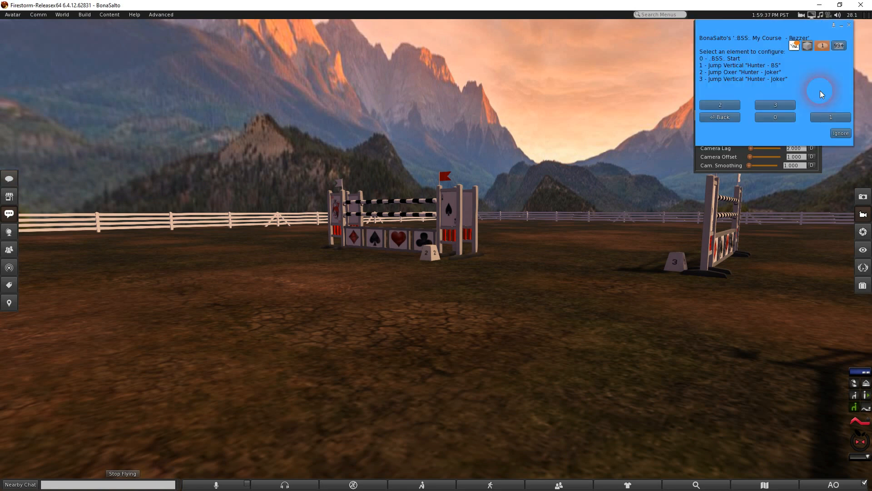
click(729, 105)
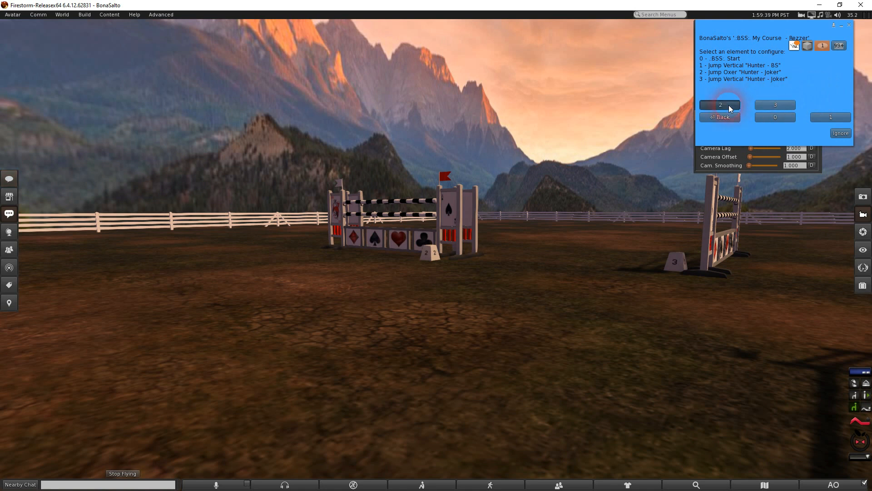
click(773, 93)
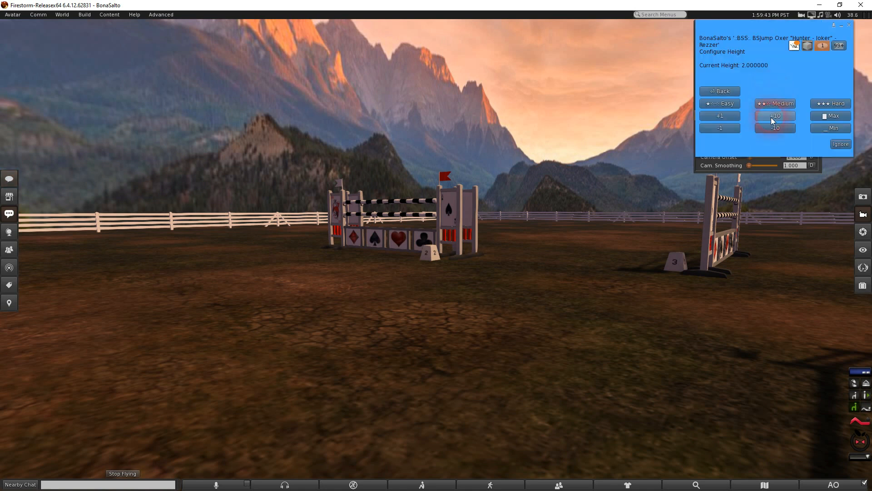
click(776, 127)
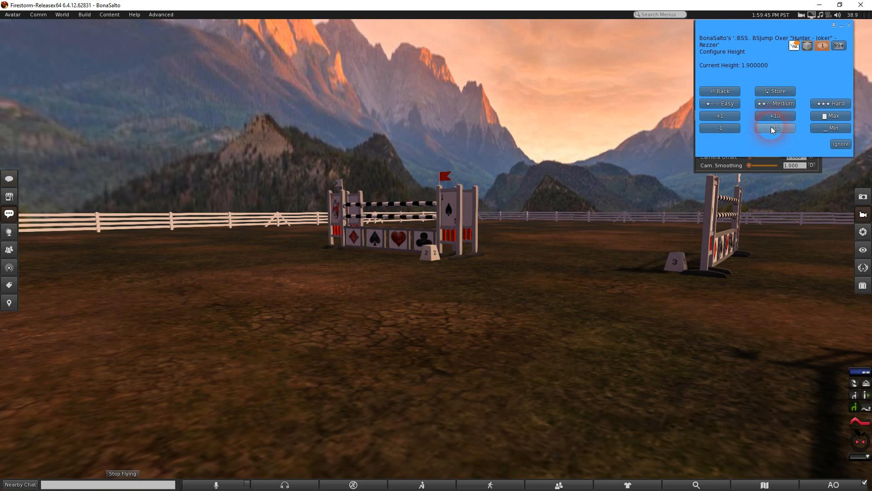
click(770, 128)
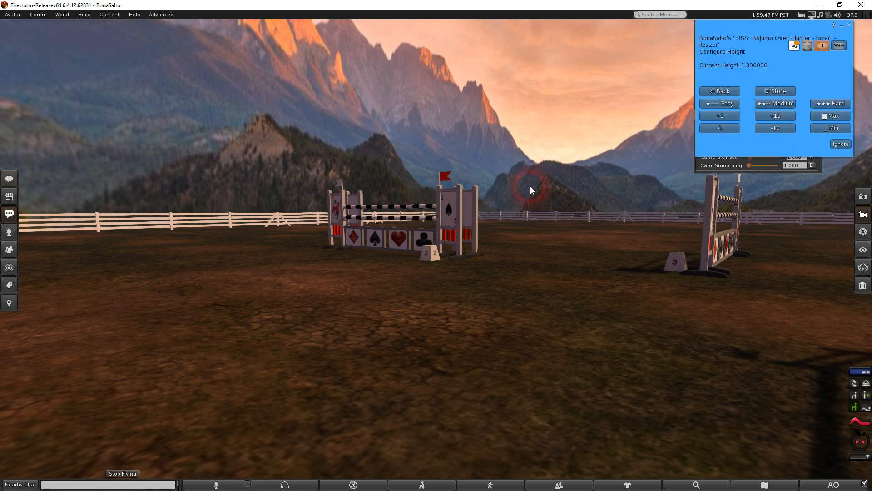
alt+drag(456, 210, 441, 251)
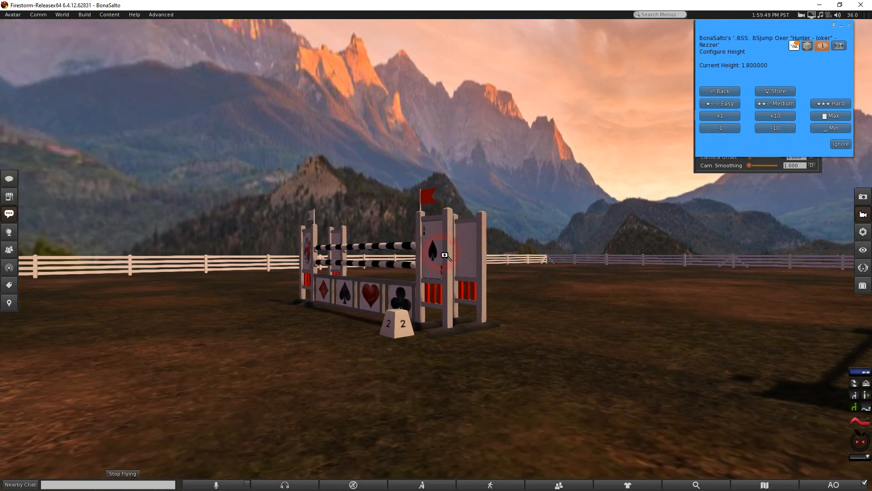
click(693, 150)
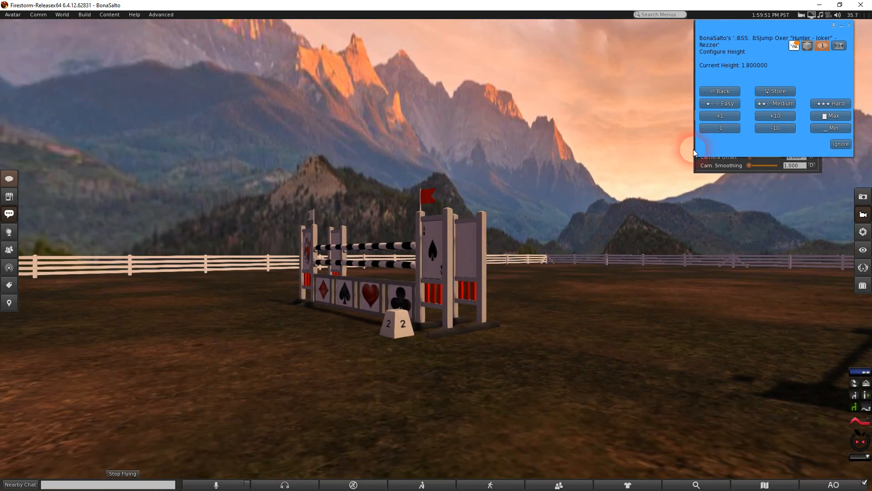
click(764, 90)
click(730, 93)
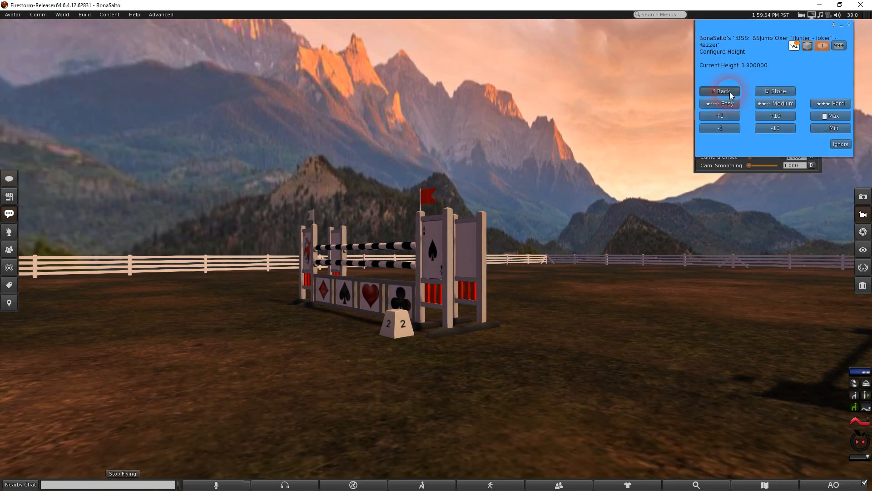
Set the spread of the jump 2 oxer to 1.5, store it and dismiss the configuration dialog
click(823, 90)
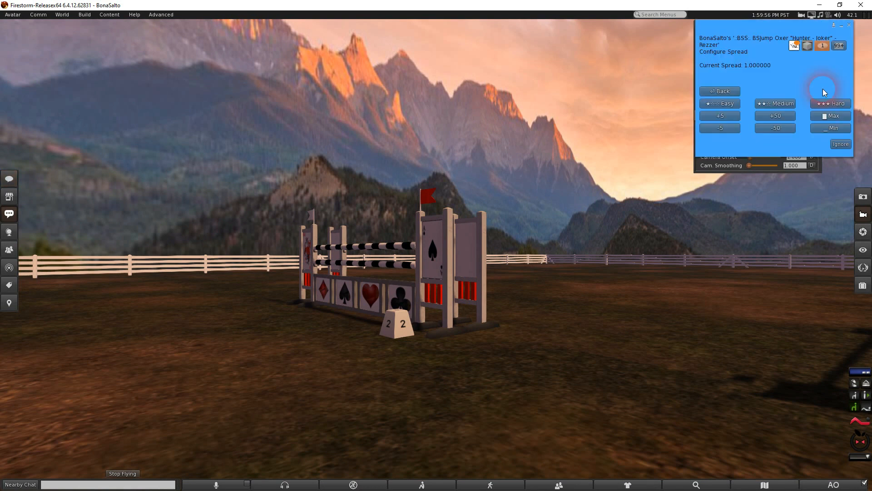
click(780, 116)
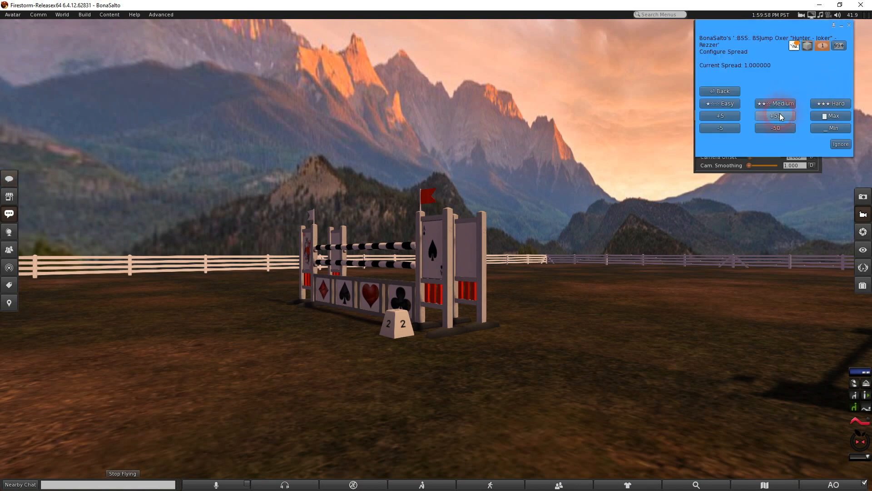
click(780, 91)
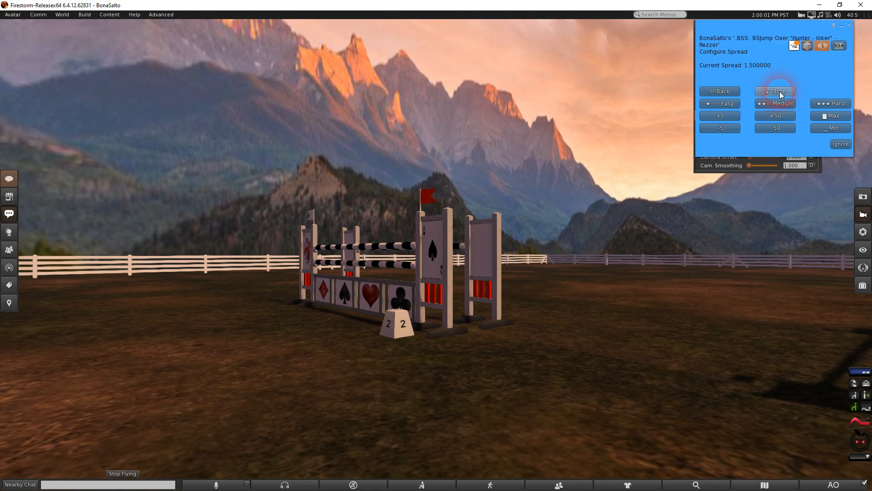
click(835, 144)
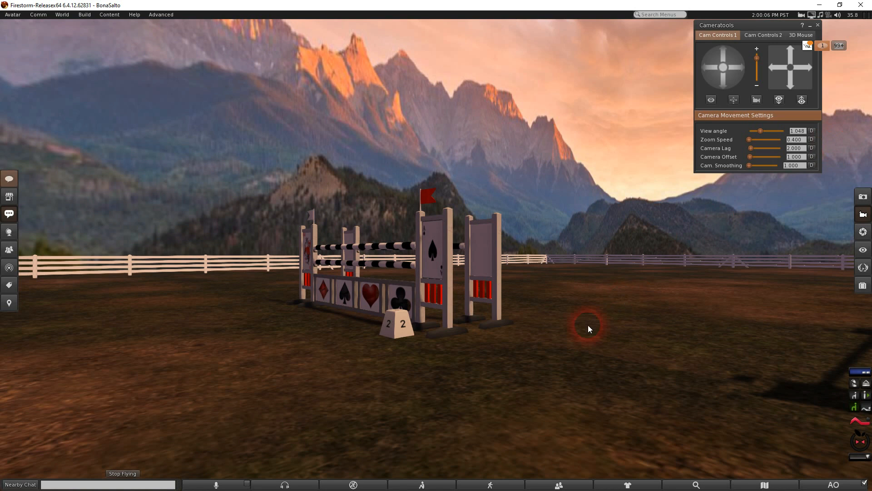
Set the height of jump 1, Jump Vertical "Hunter - BS", to 1.8 through the "My Course" rezzer and store it
alt+drag(589, 326, 577, 444)
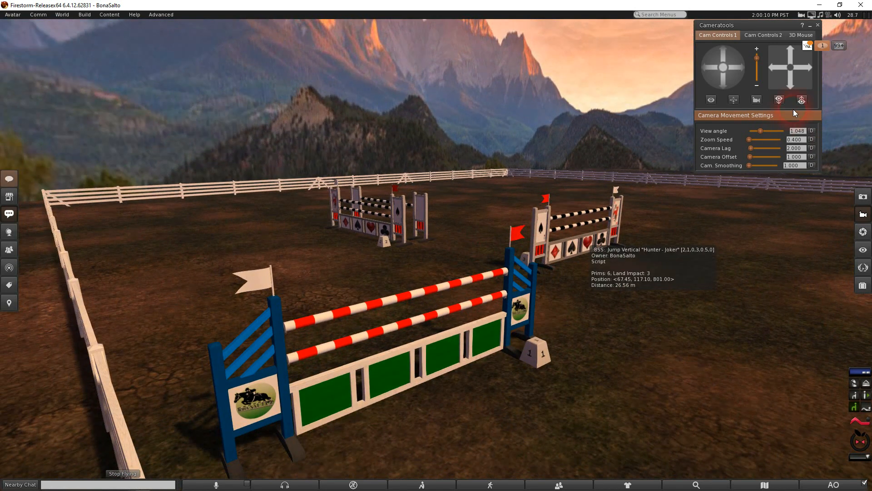
click(801, 100)
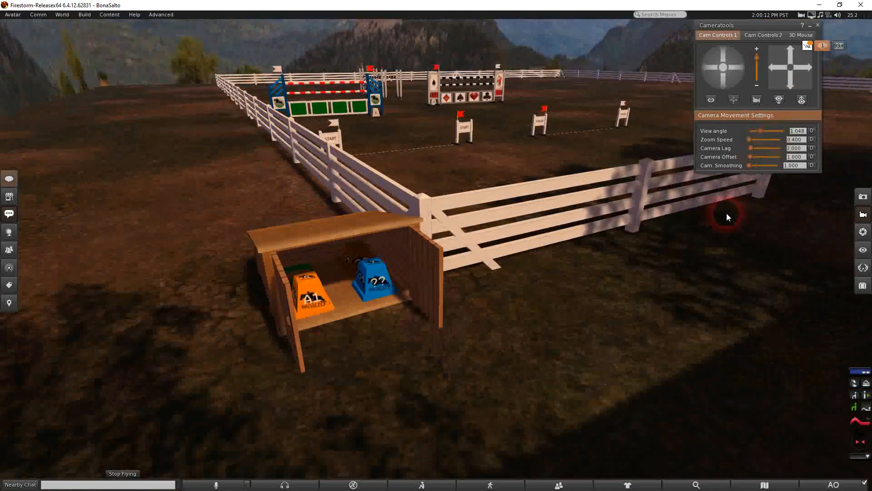
click(377, 277)
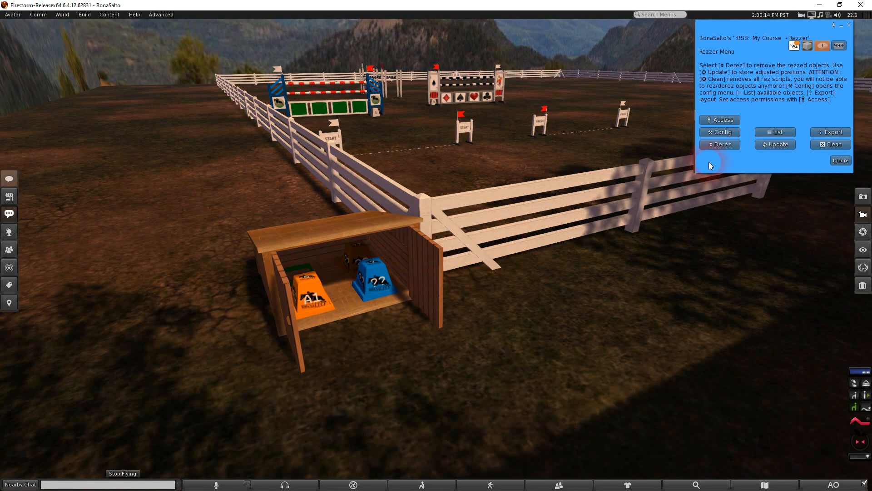
click(727, 132)
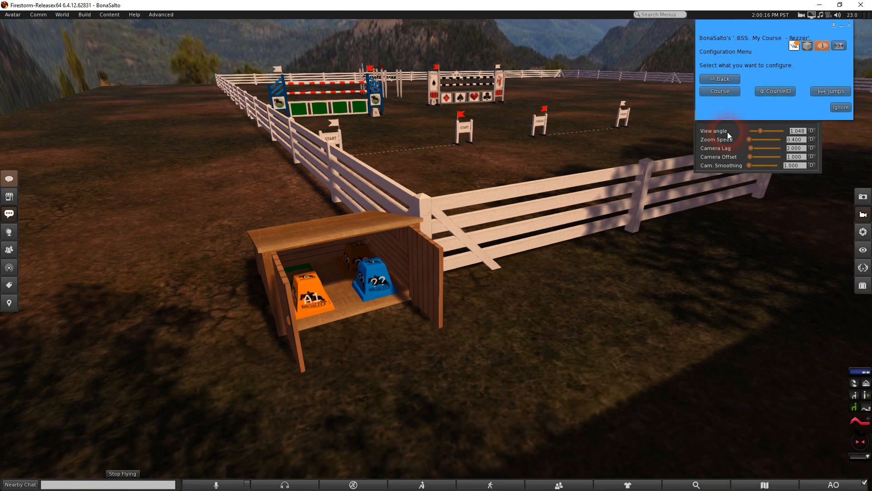
click(825, 90)
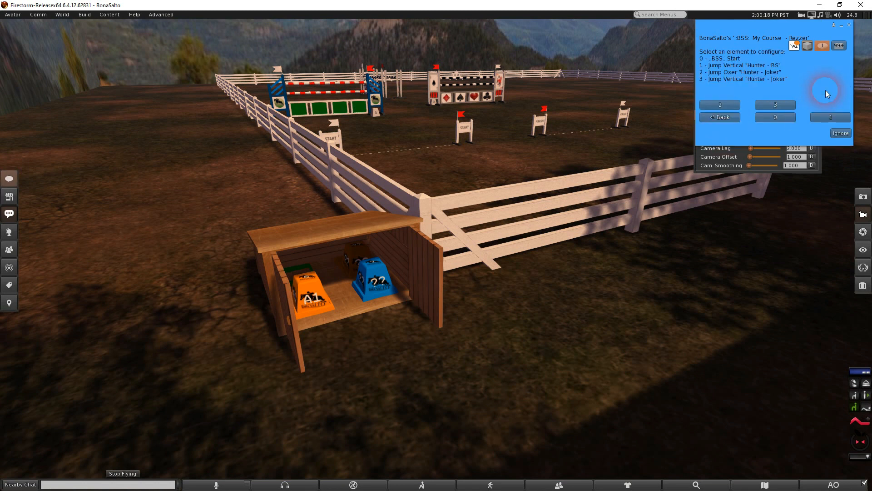
click(821, 118)
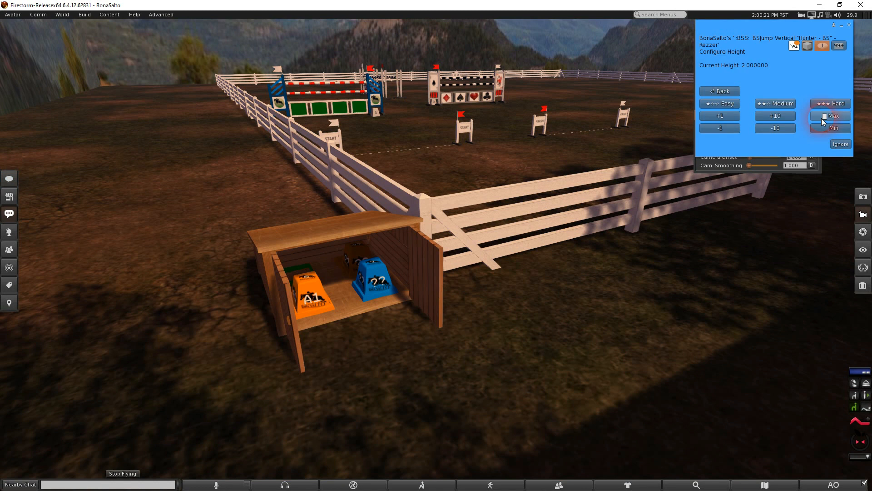
click(783, 111)
click(759, 108)
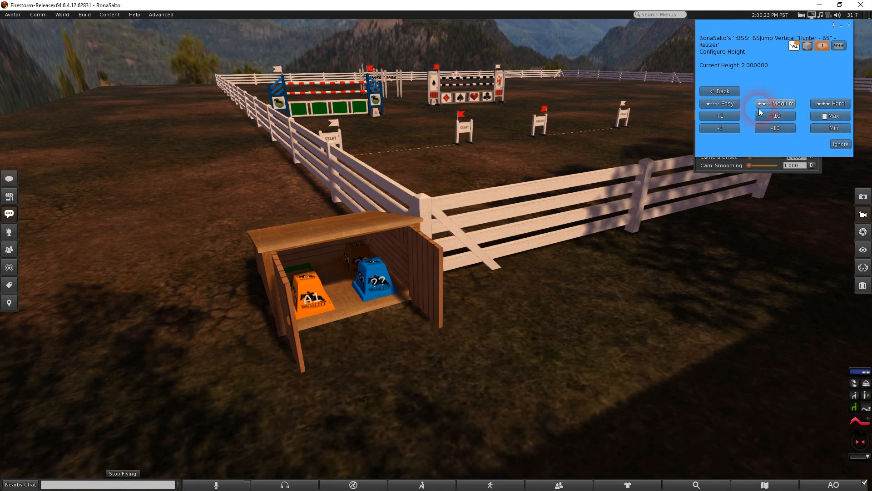
click(770, 131)
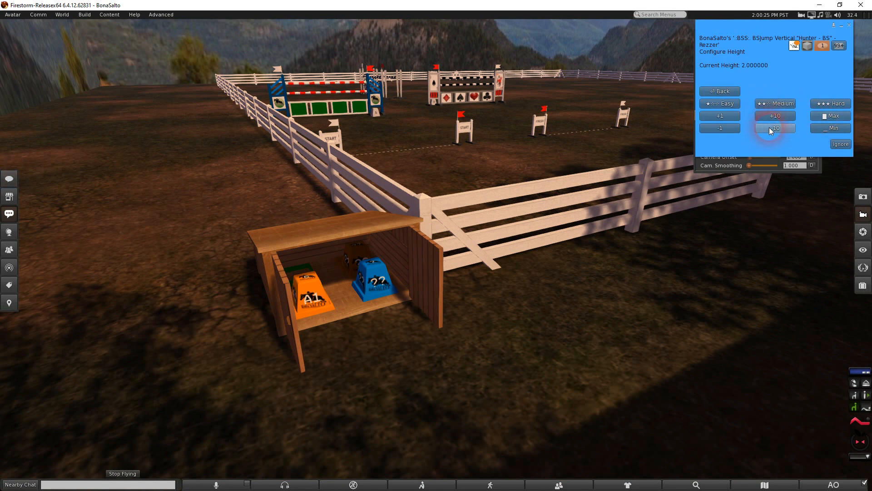
click(771, 104)
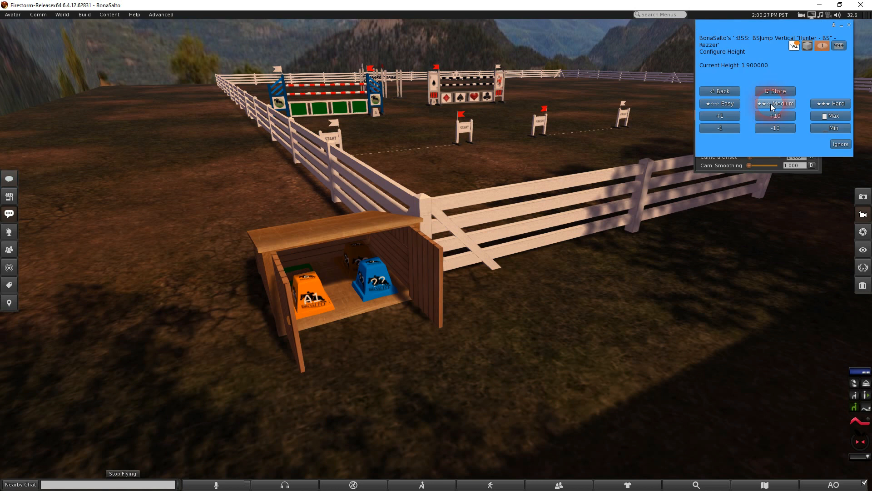
click(773, 126)
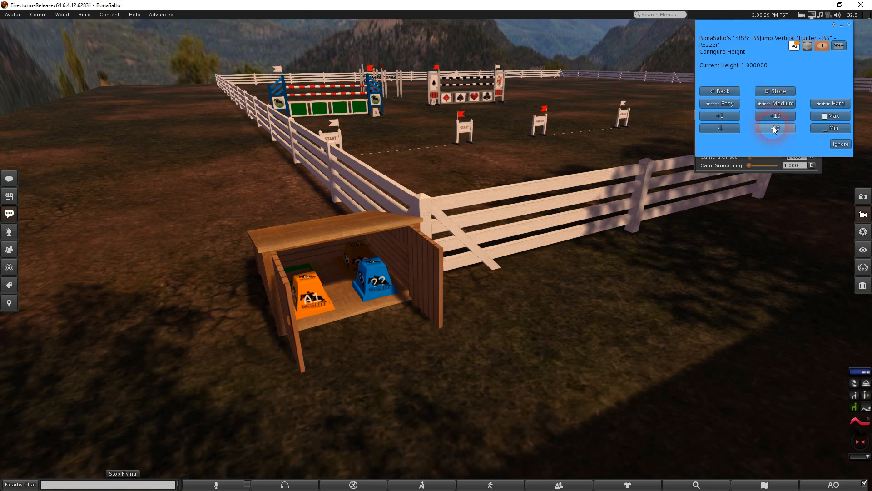
click(777, 91)
click(734, 91)
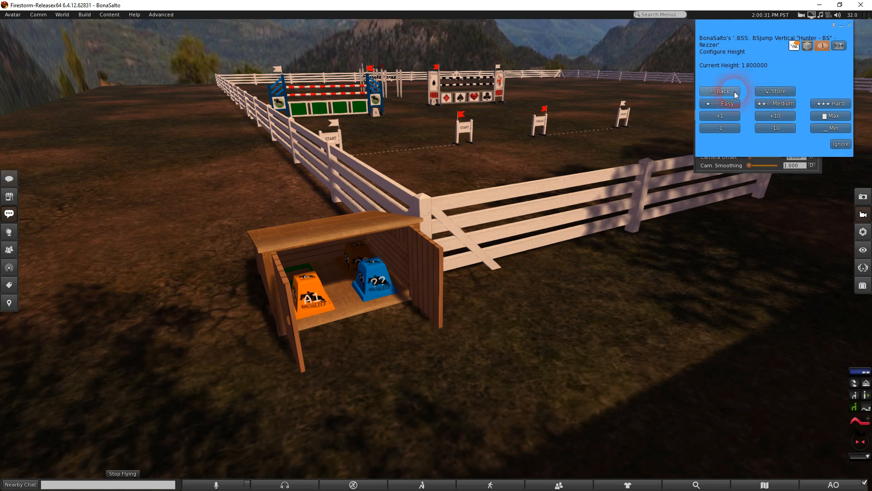
click(730, 91)
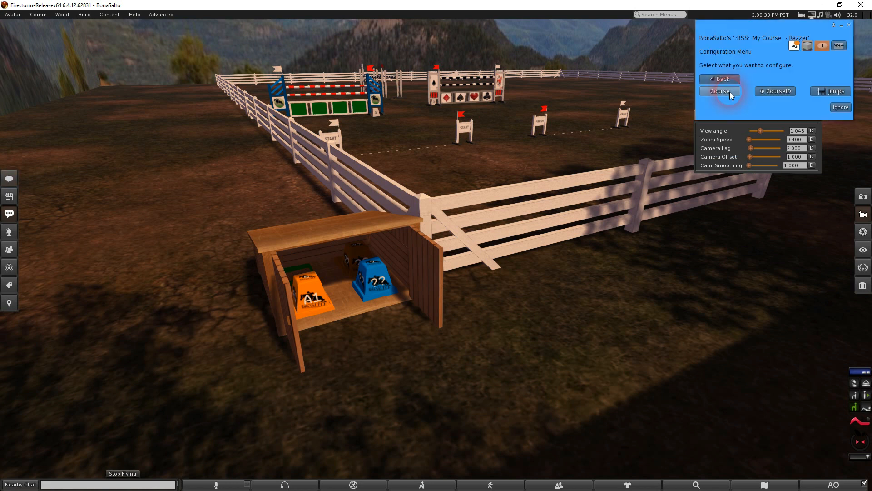
Set the height of jump 3, Jump Vertical "Hunter - Joker", to 1.9, store it and dismiss the dialog
click(821, 91)
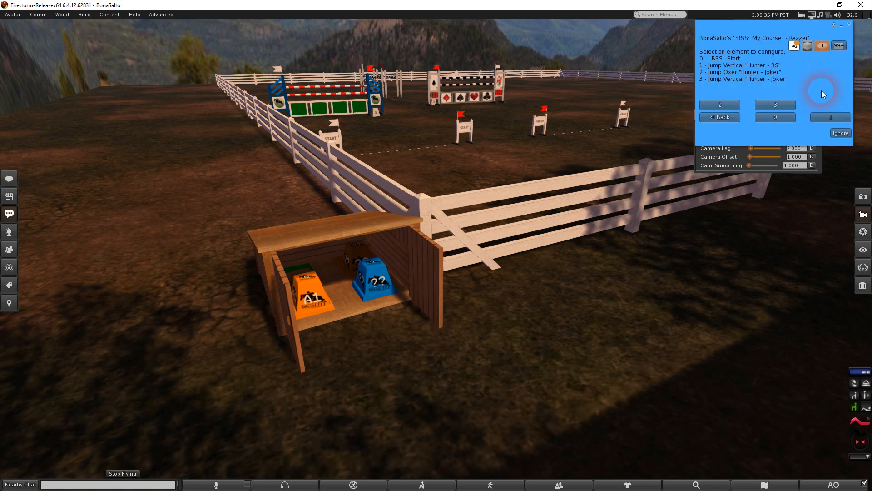
click(783, 105)
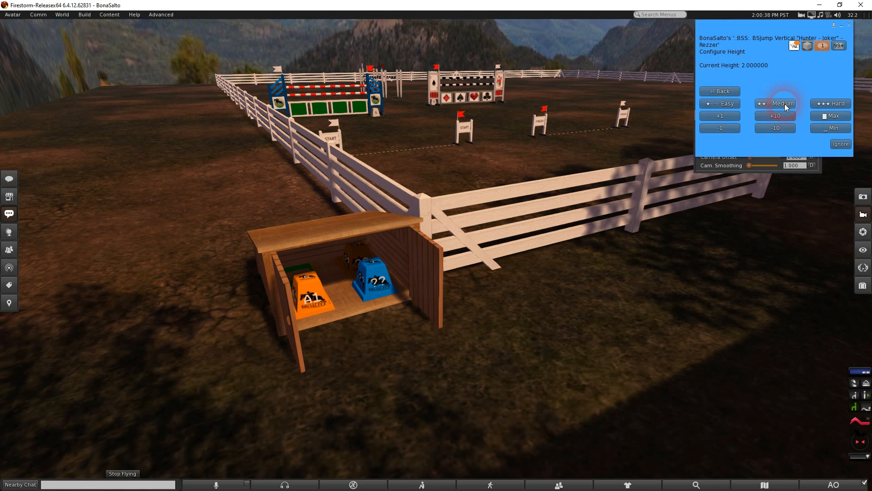
click(781, 128)
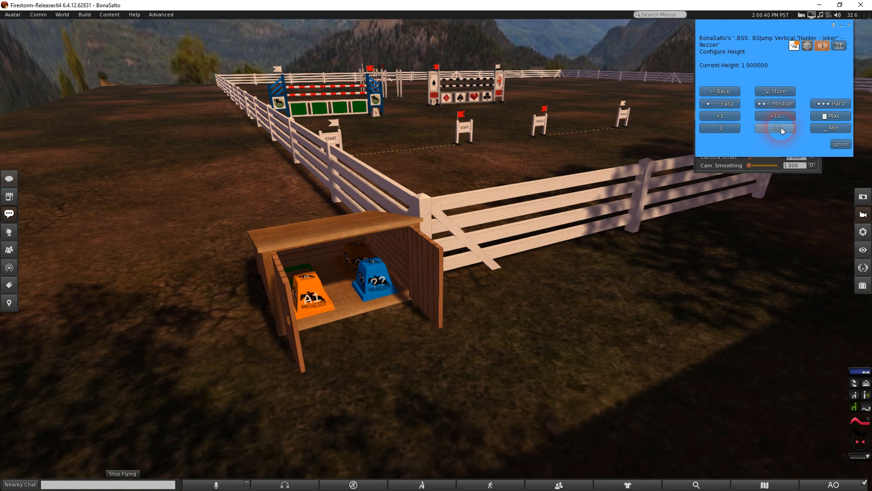
click(776, 91)
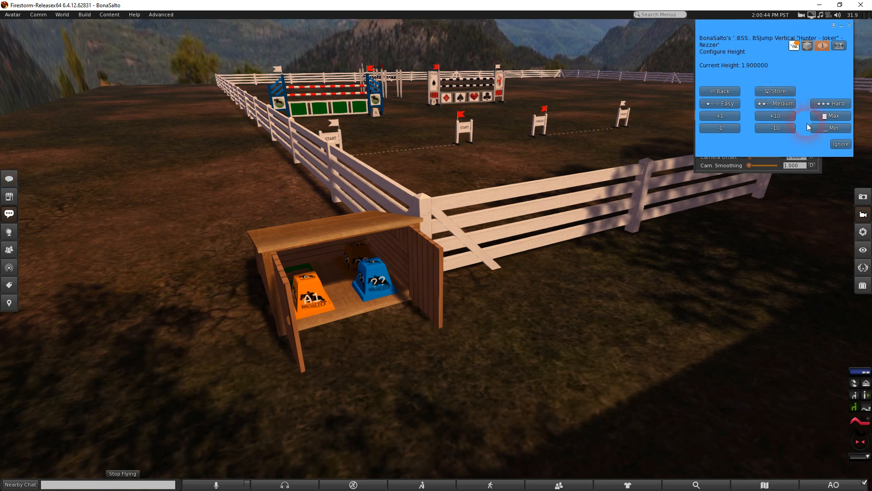
click(825, 143)
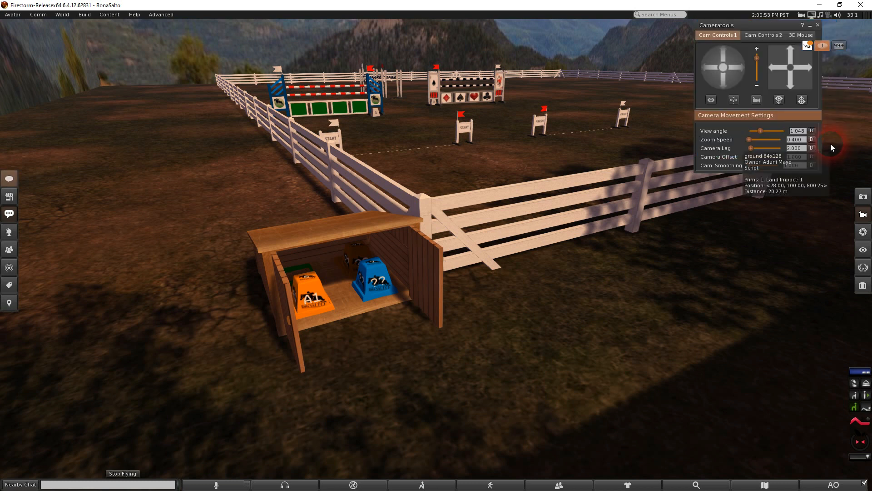
Derez the whole course with the "My Course" rezzer and rez it again with the stored jump dimensions
click(380, 281)
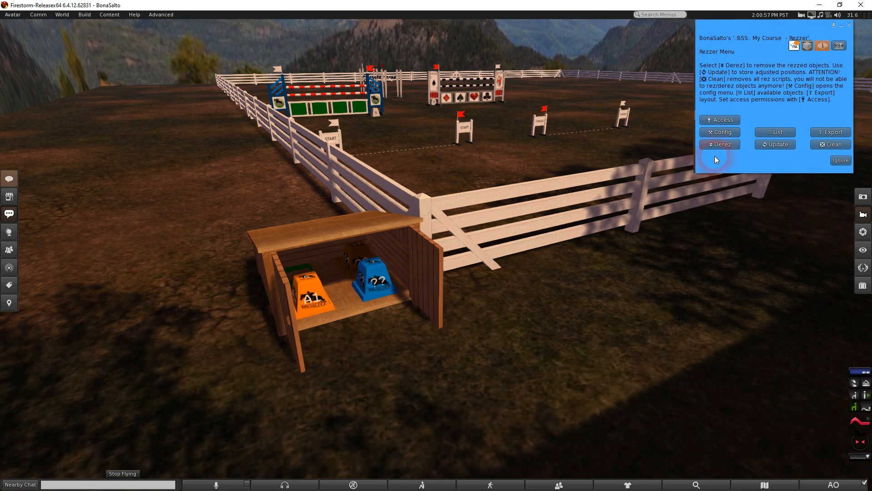
click(727, 144)
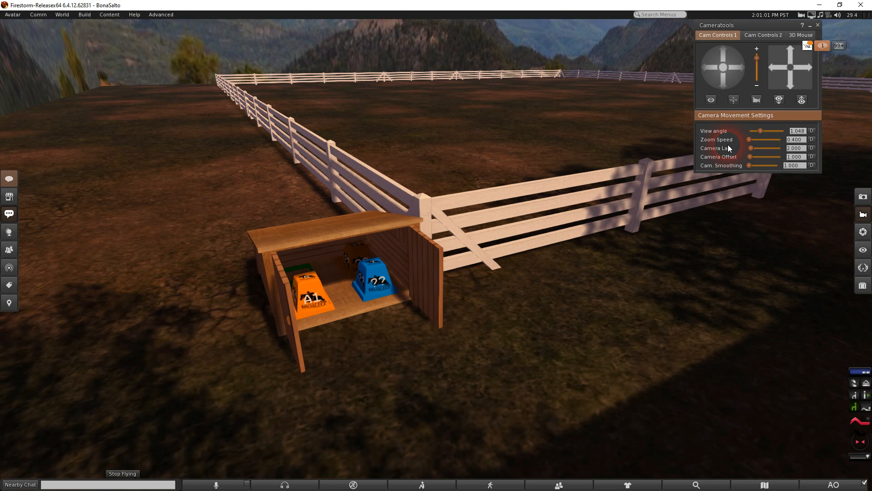
click(335, 295)
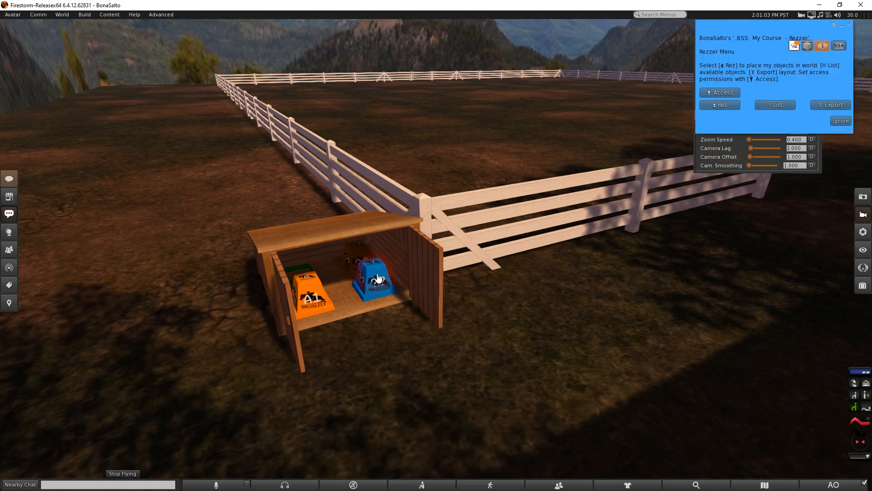
click(730, 105)
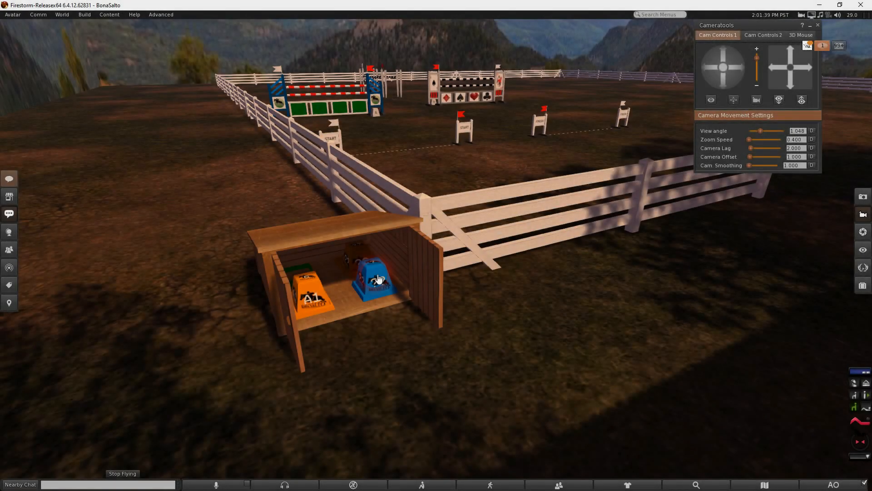
Select jump 3, Jump Vertical "Hunter - Joker", in the rezzer's course position configuration and move it with 1.00 m precision
click(398, 272)
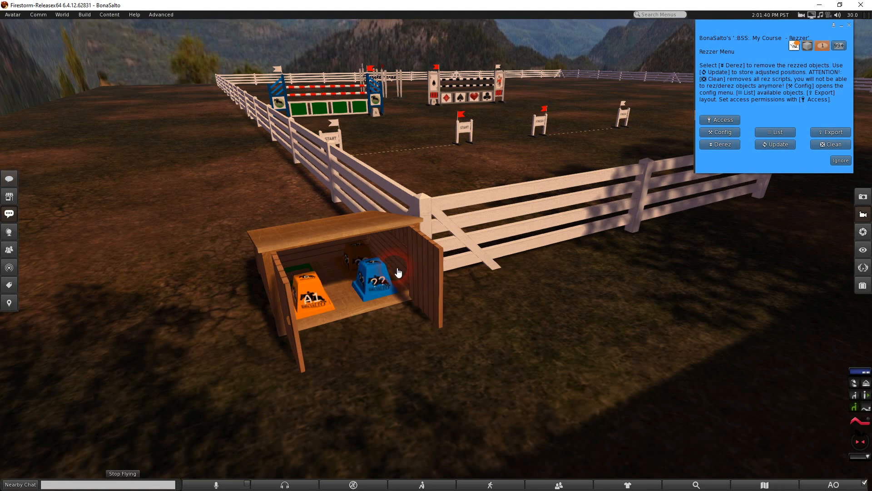
click(723, 133)
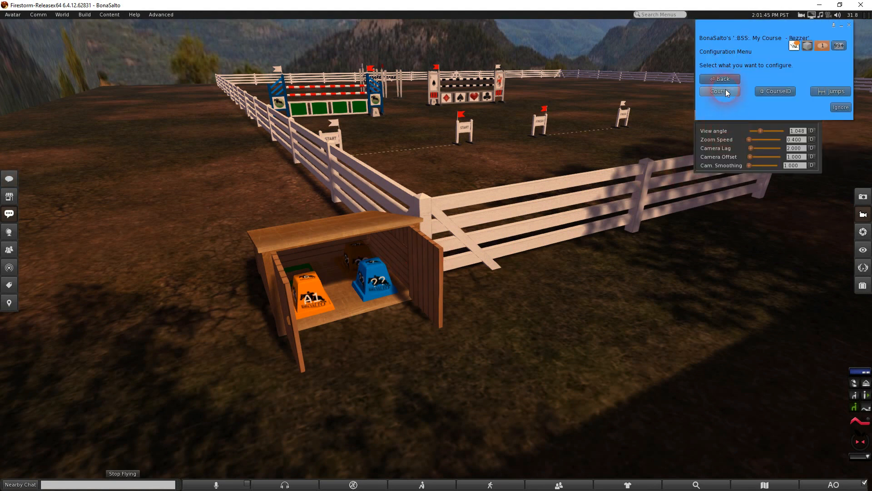
click(725, 91)
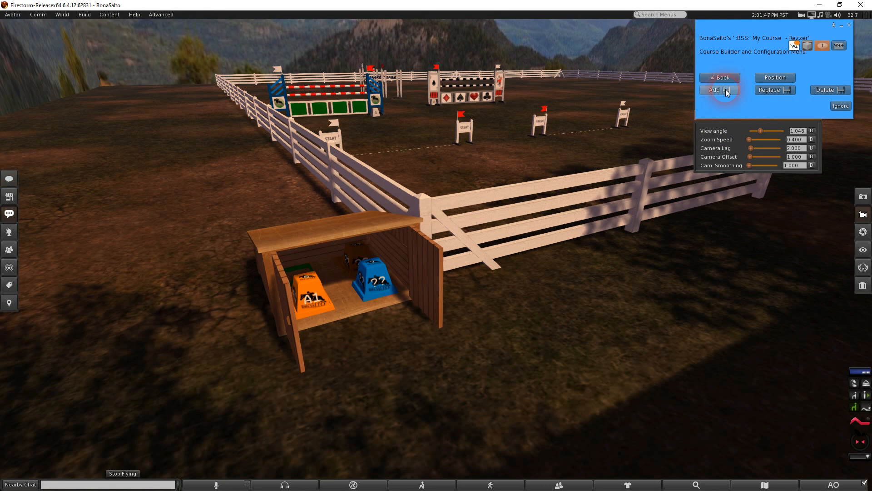
click(774, 78)
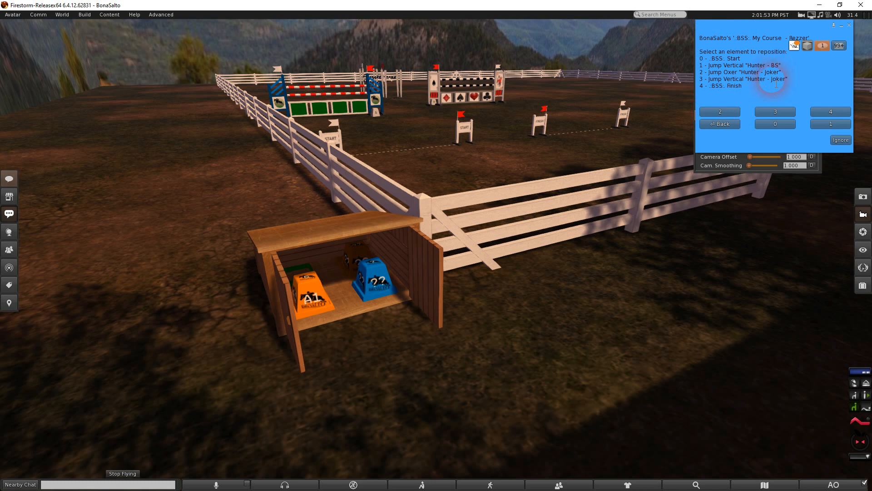
click(791, 113)
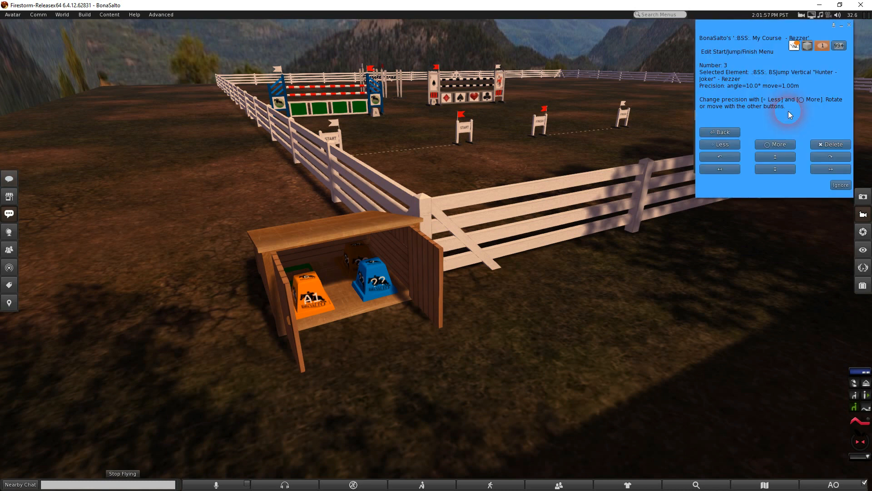
click(788, 158)
click(788, 158)
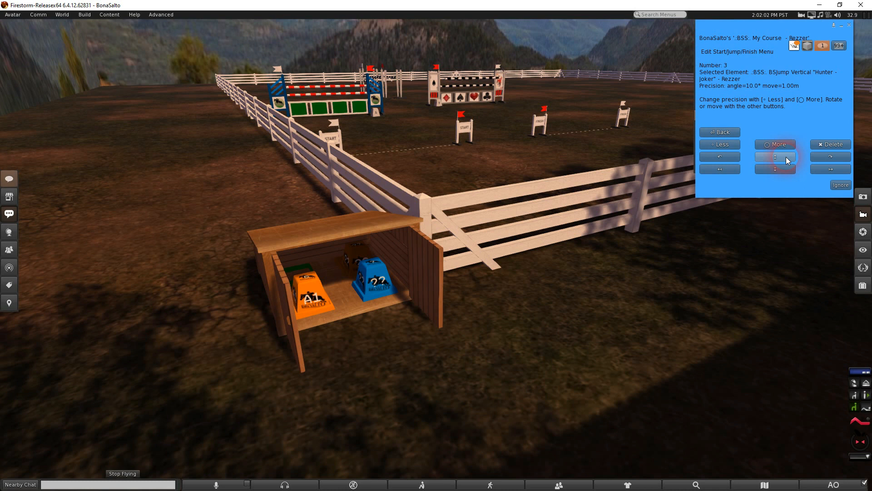
Rotate jump 3 counterclockwise in 10° increments through the position configuration and dismiss the dialog
click(740, 159)
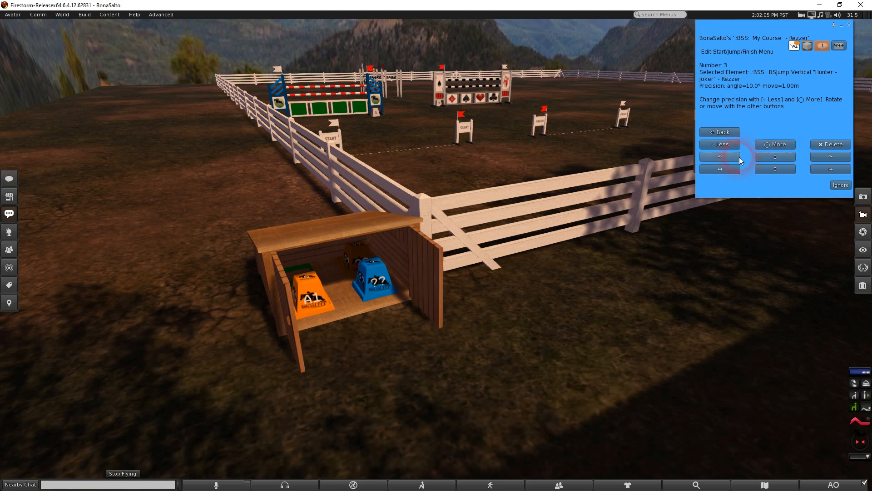
click(733, 157)
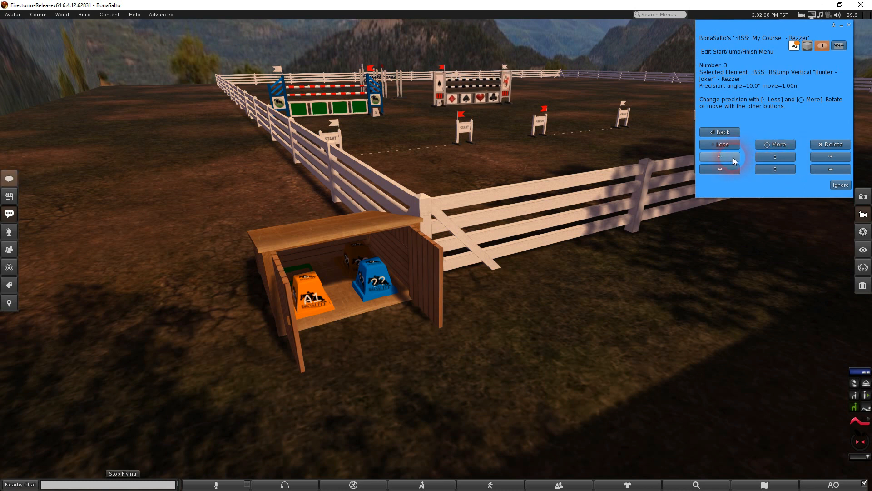
click(732, 157)
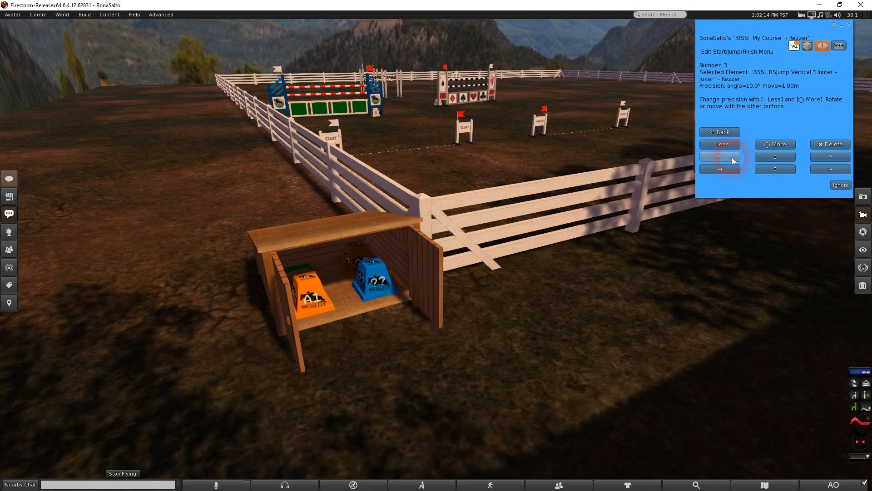
click(733, 157)
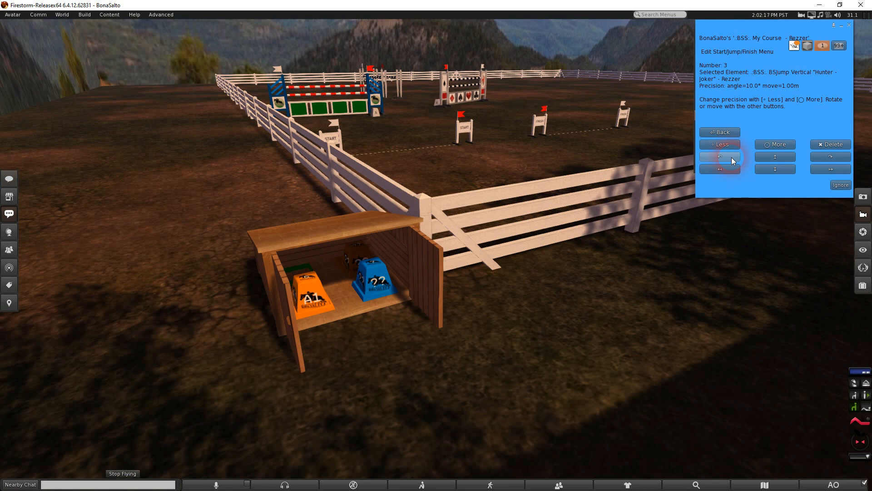
click(840, 183)
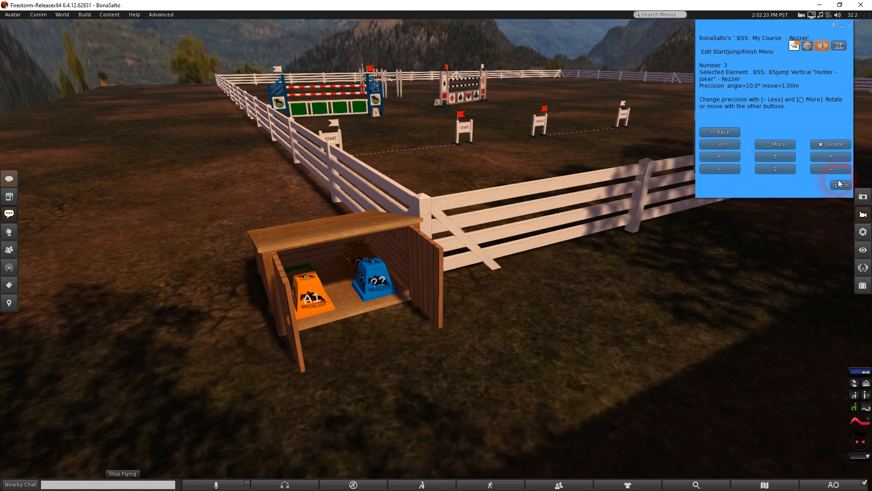
click(727, 132)
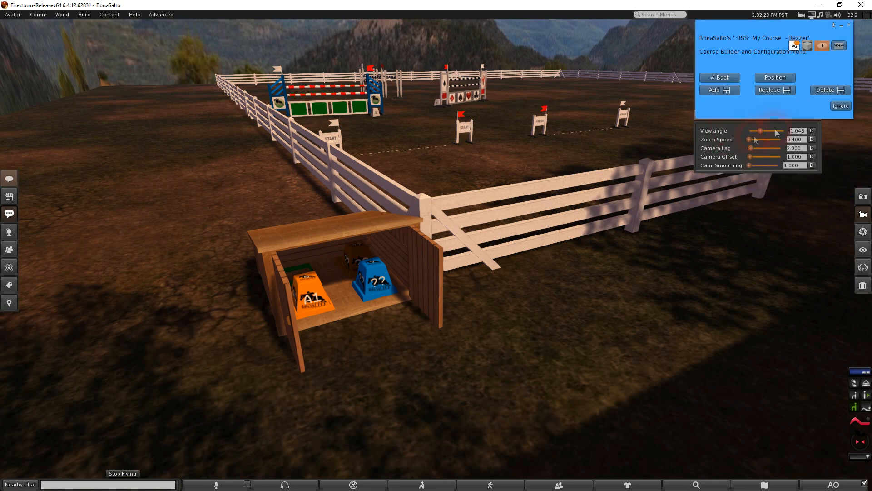
click(839, 106)
Remove the rezzed course and rez it again from the "My Course" rezzer to check jump 3's new placement
alt+drag(541, 97, 535, 97)
alt+drag(436, 249, 443, 256)
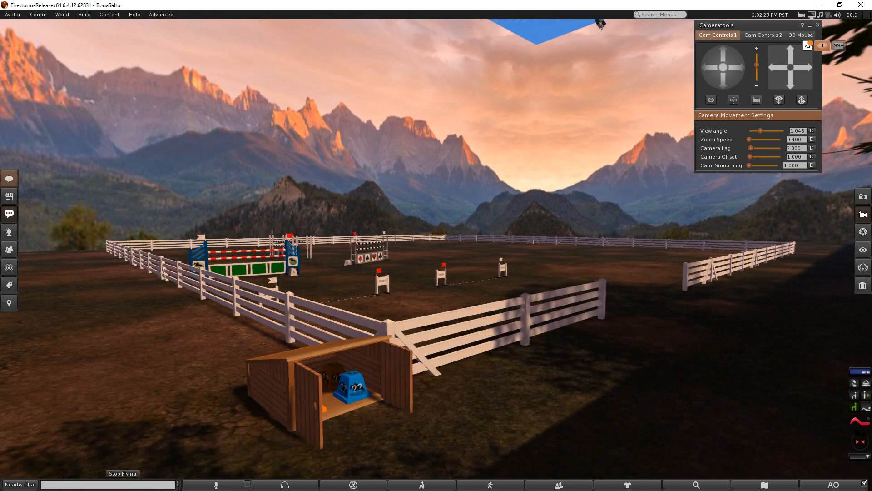
click(636, 231)
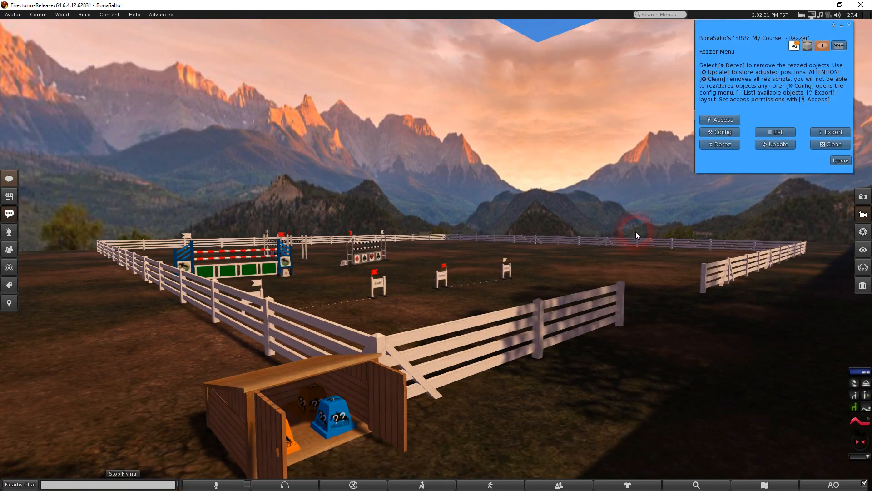
click(722, 144)
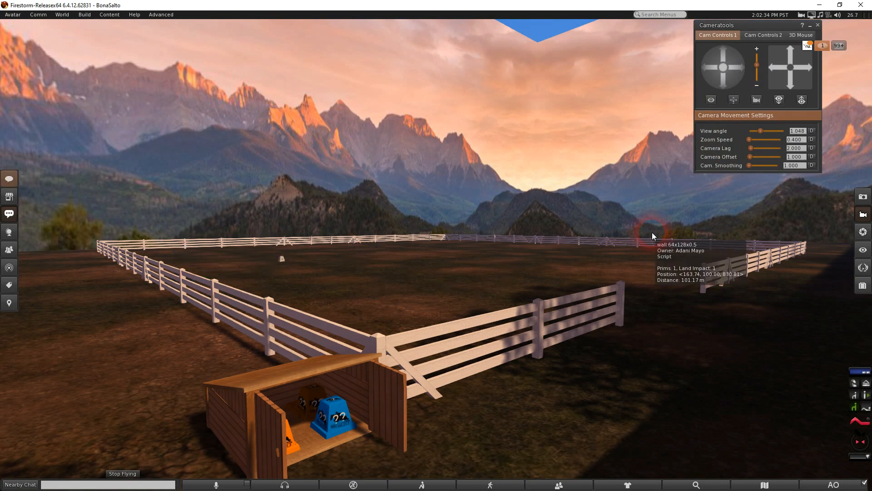
click(653, 233)
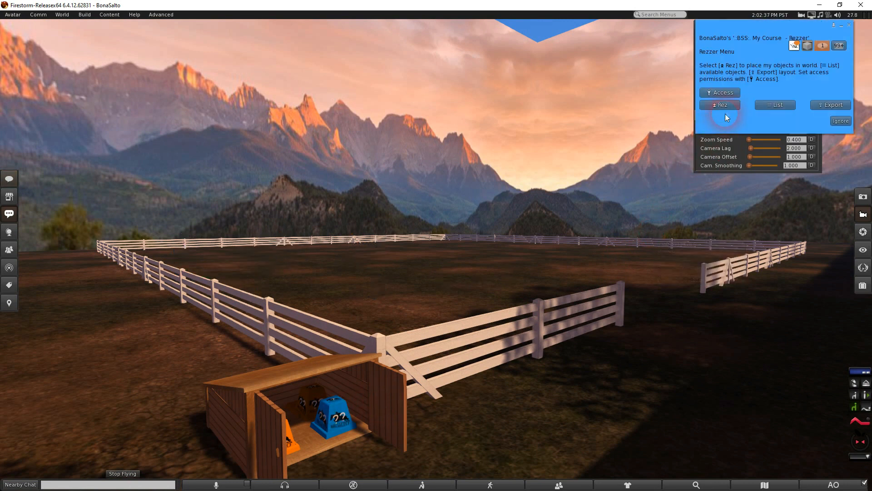
click(727, 105)
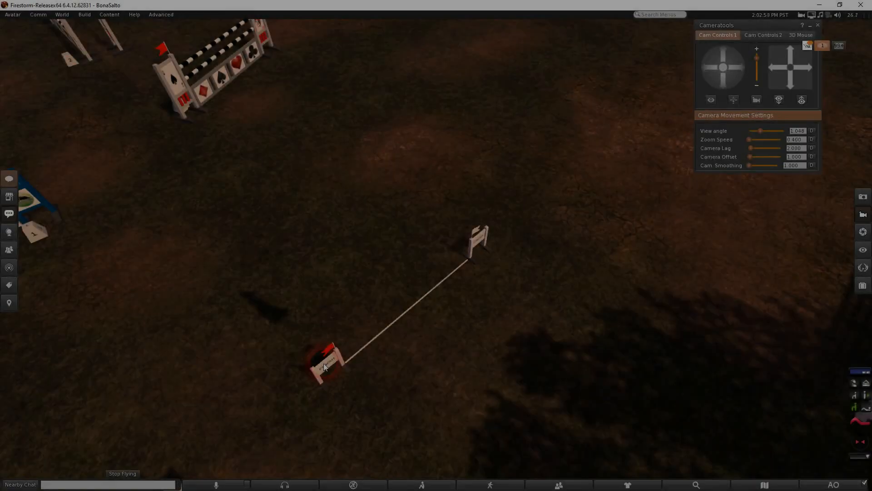
Edit the finish line object in the world, move it farther across the arena and rotate it about its vertical axis
right_click(325, 366)
click(344, 380)
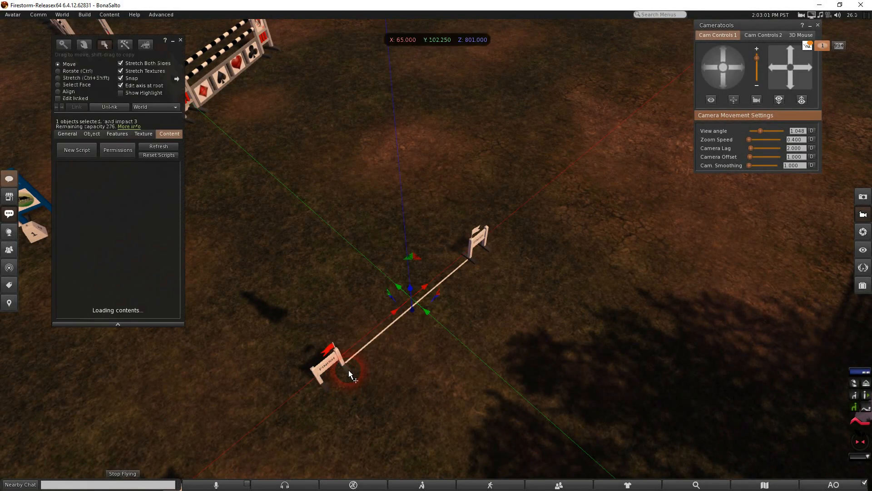
drag(415, 273, 461, 122)
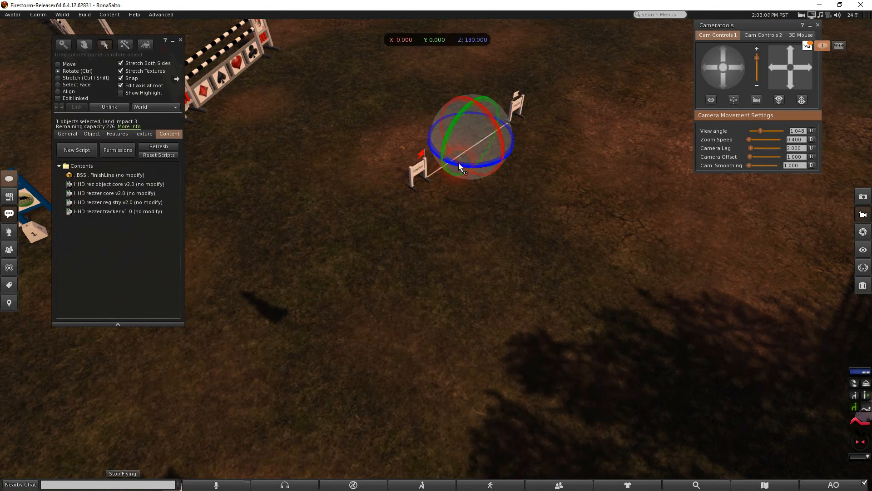
ctrl+drag(459, 162, 473, 168)
Move the jump 2 oxer to about X 61.25, Y 130.75, rotate it about its vertical axis and finish editing
alt+drag(351, 151, 435, 254)
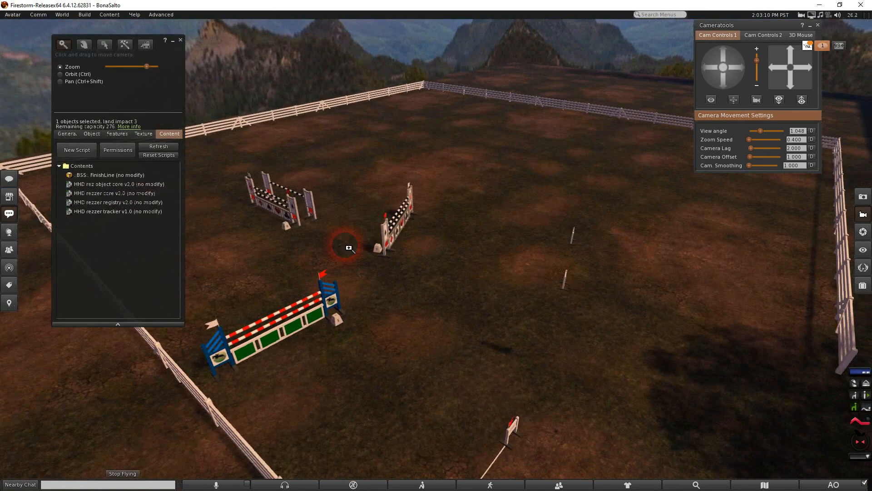
alt+drag(347, 246, 436, 257)
click(337, 263)
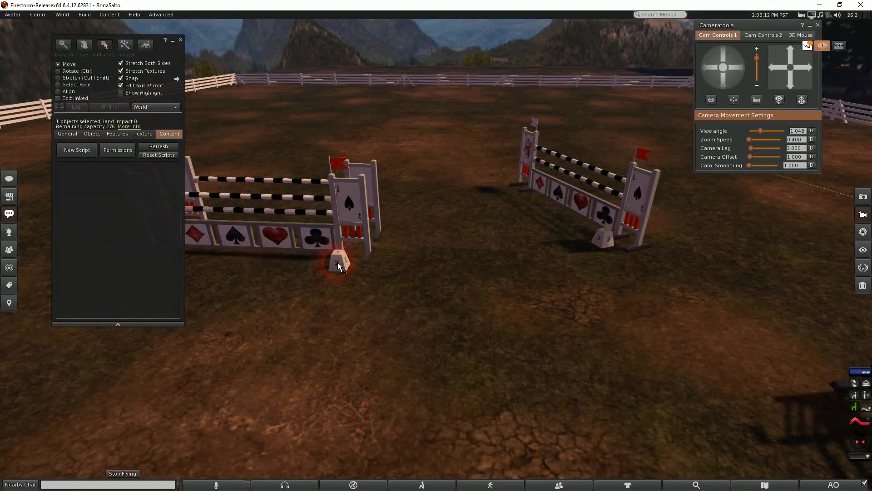
drag(338, 255, 107, 254)
alt+drag(278, 324, 435, 253)
key(ctrl)
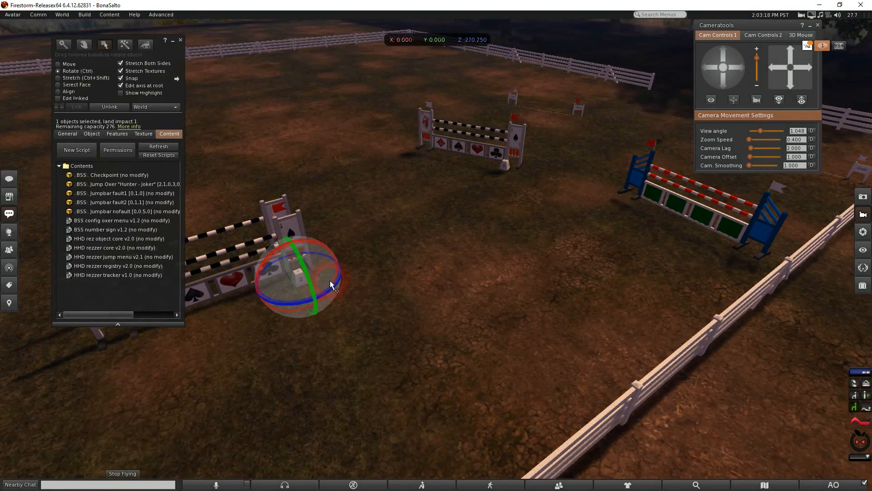
drag(331, 293, 316, 314)
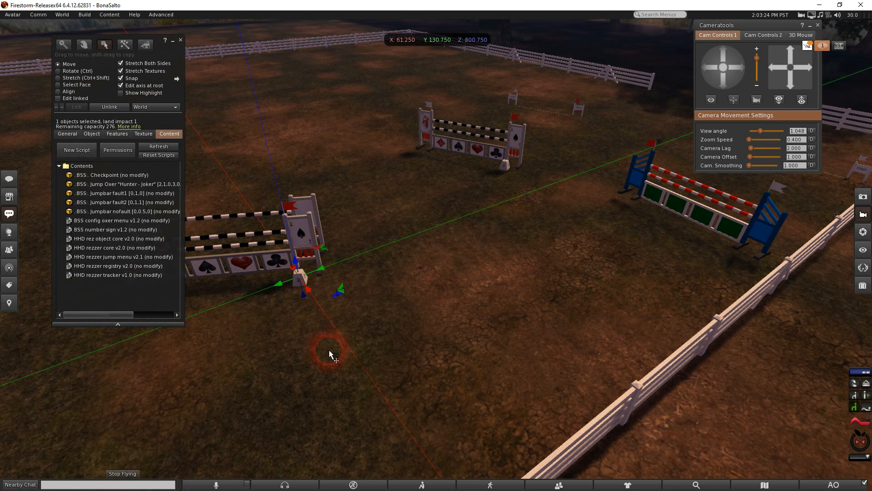
click(180, 41)
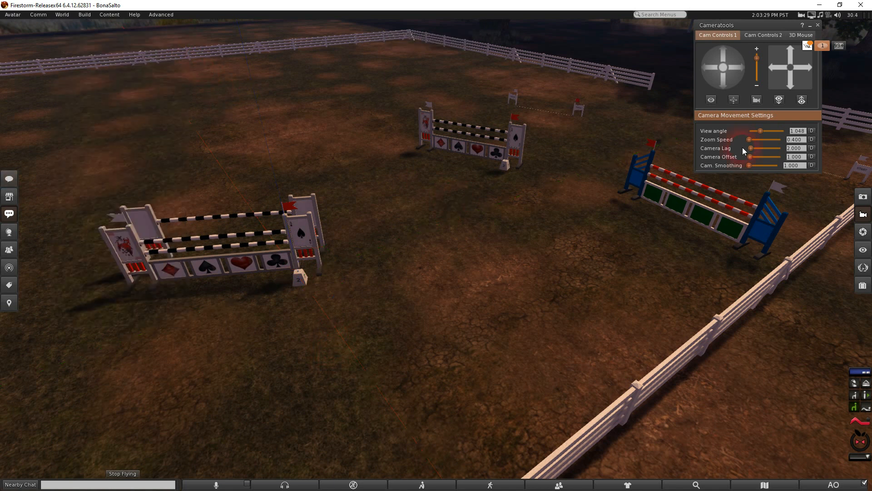
Store the adjusted positions of the moved course objects in the "My Course" rezzer with Update
click(802, 100)
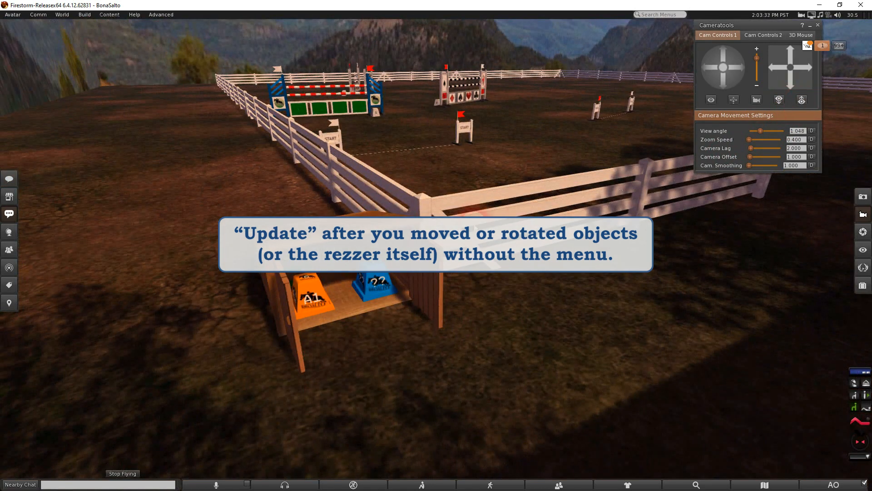
click(385, 271)
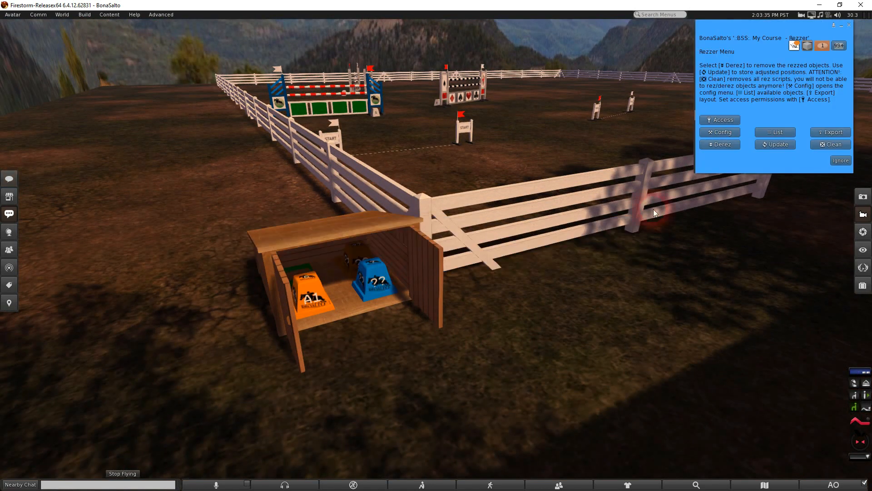
click(777, 143)
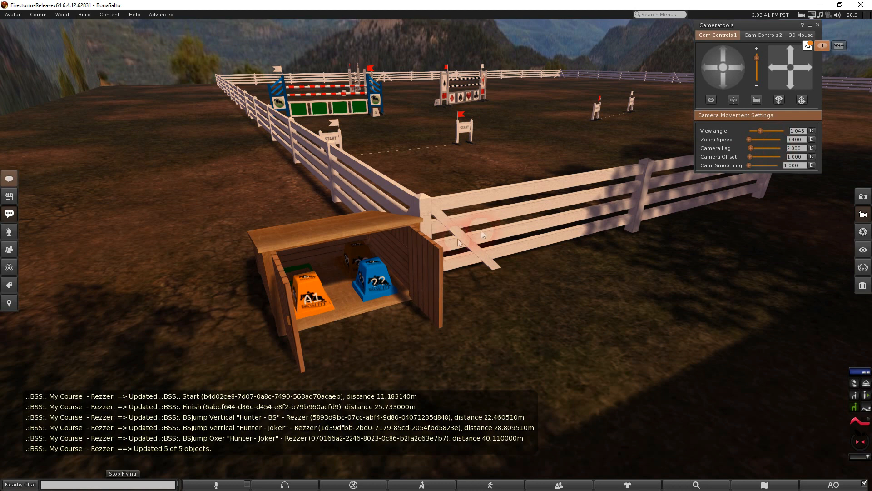
Derez the course and rez it again from the "My Course" rezzer to check the stored positions
click(381, 274)
click(722, 148)
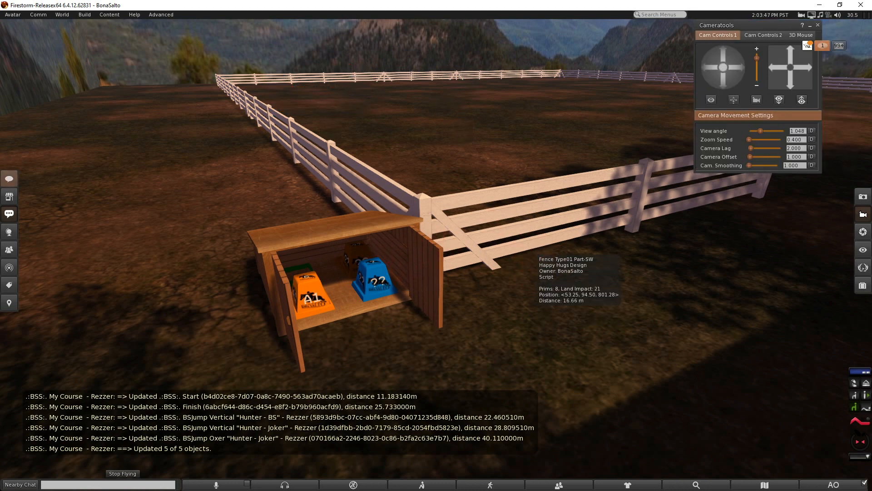
click(384, 276)
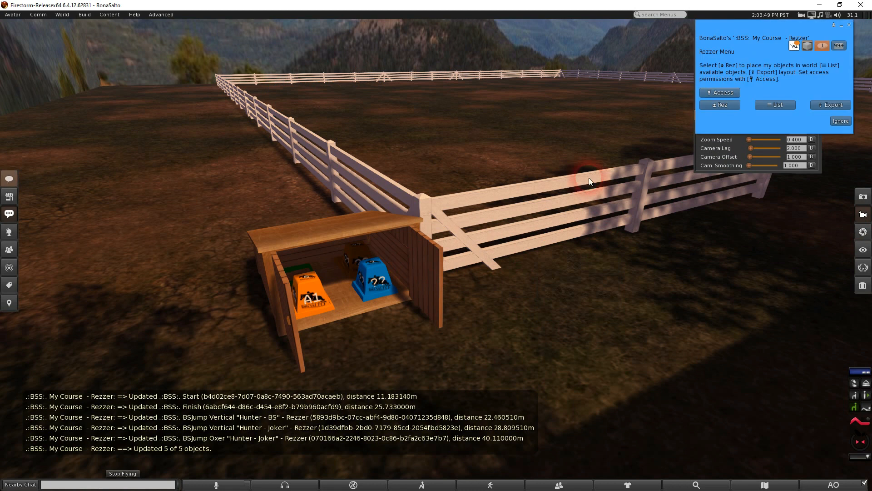
click(722, 105)
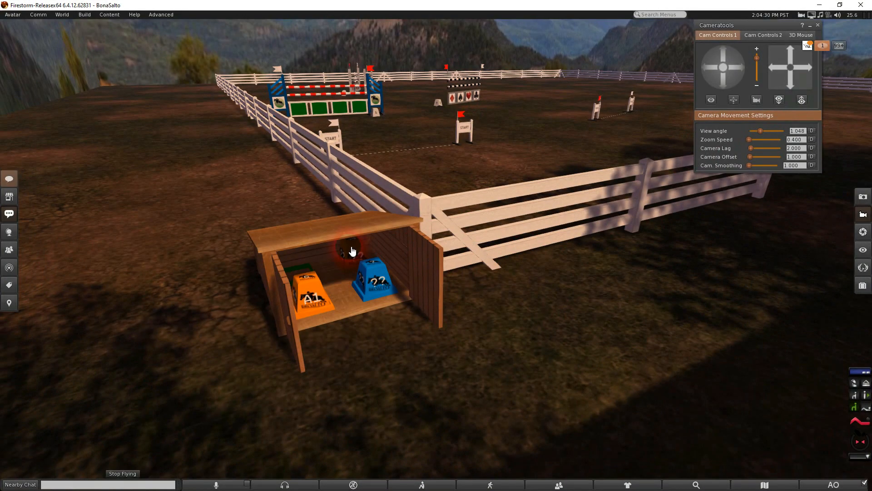
Rez the Smart Guides Builder and open its Course Guide Builder configuration at position 1
click(355, 251)
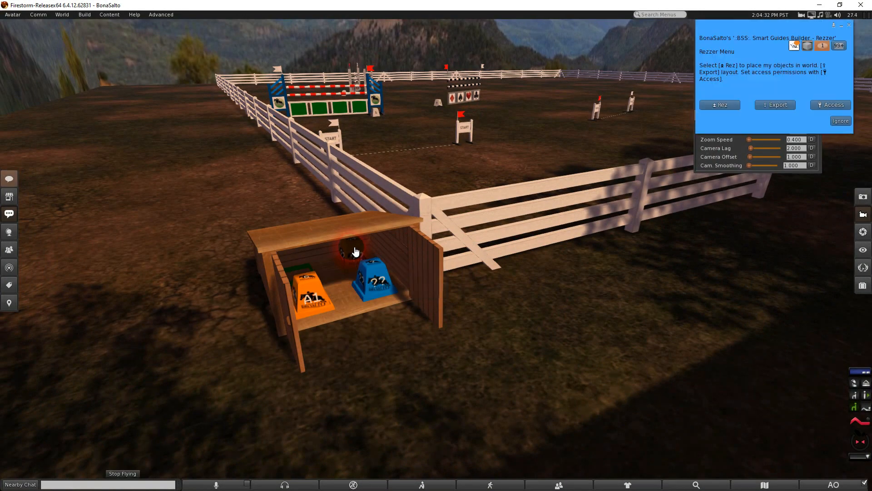
click(730, 105)
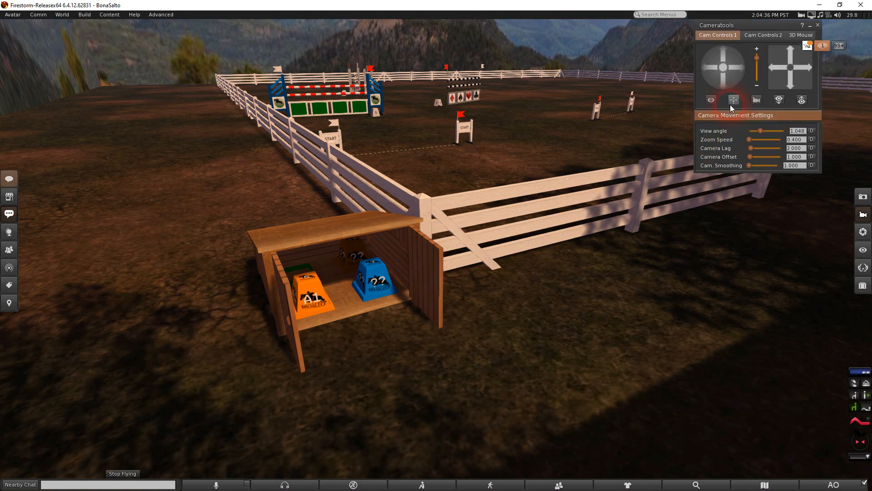
click(355, 252)
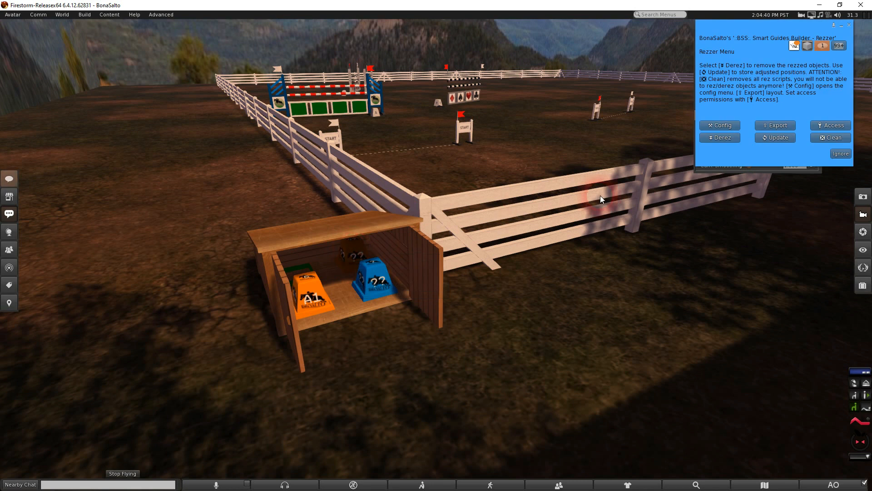
click(727, 124)
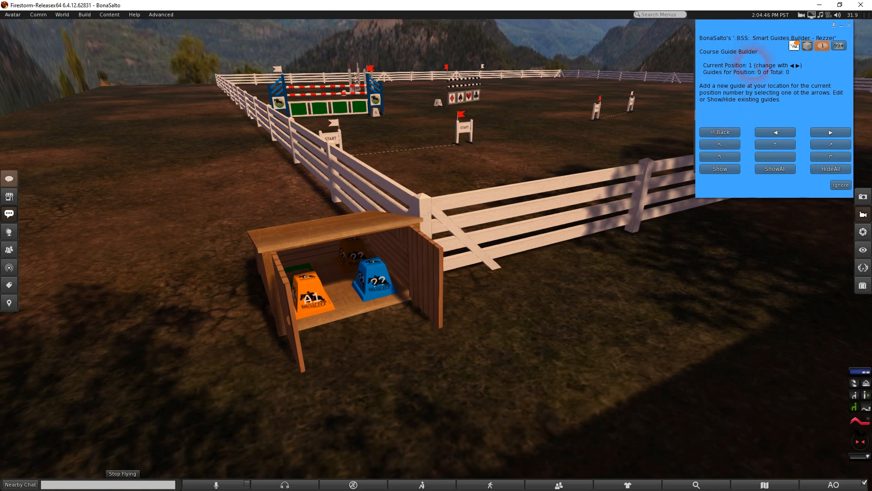
drag(753, 66, 704, 66)
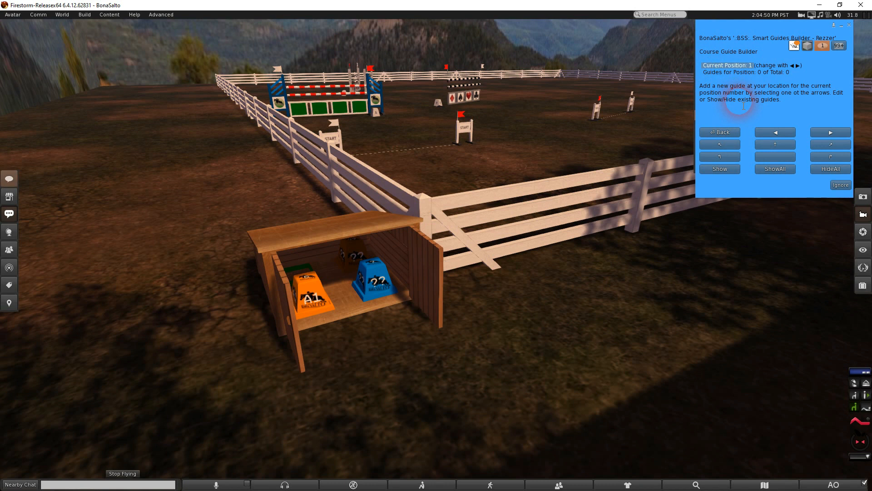
Bring the avatar down in front of jump 1, facing its centre, and add a straight arrow guide there for position 1
key(Escape)
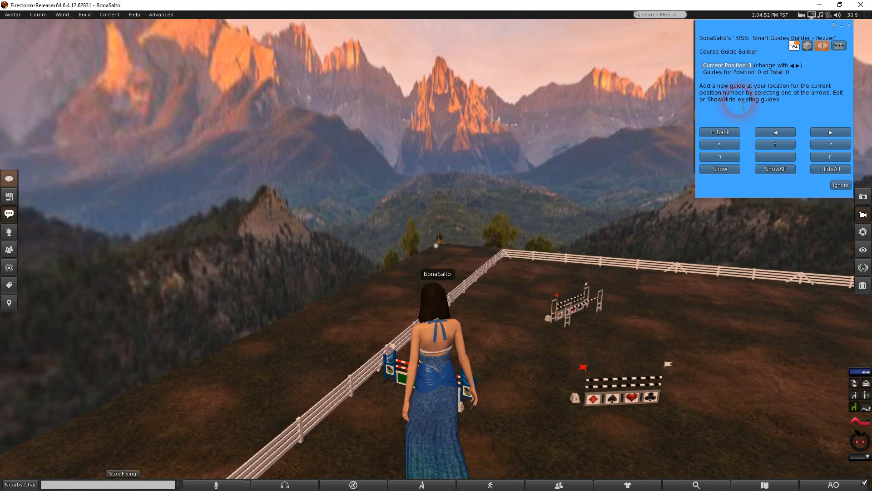
key(Left)
key(Up)
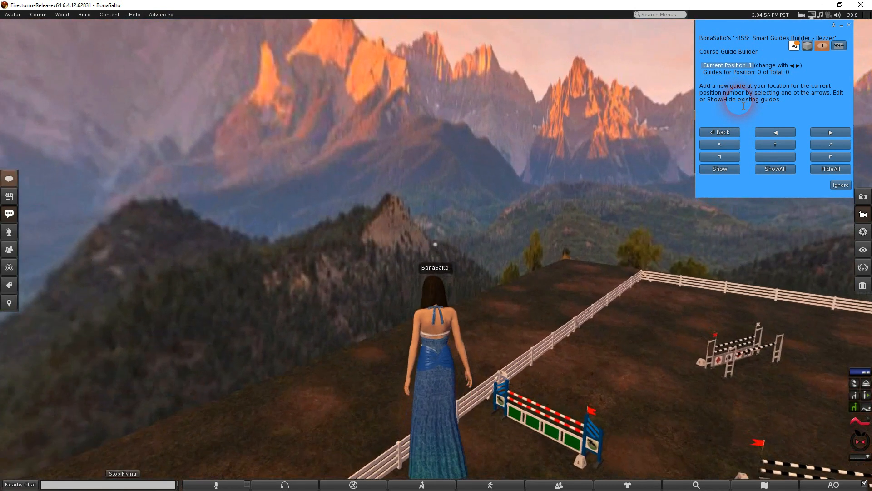
key(Right)
key(Right)
key(Page_Down)
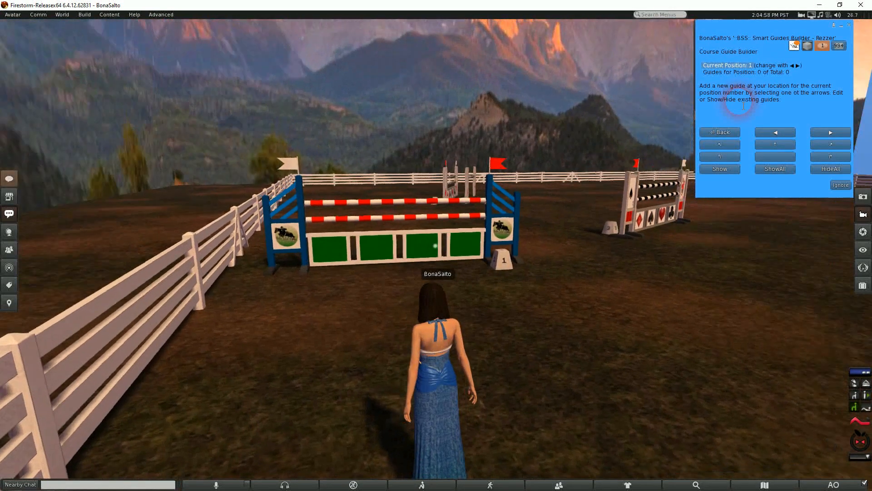
key(Up)
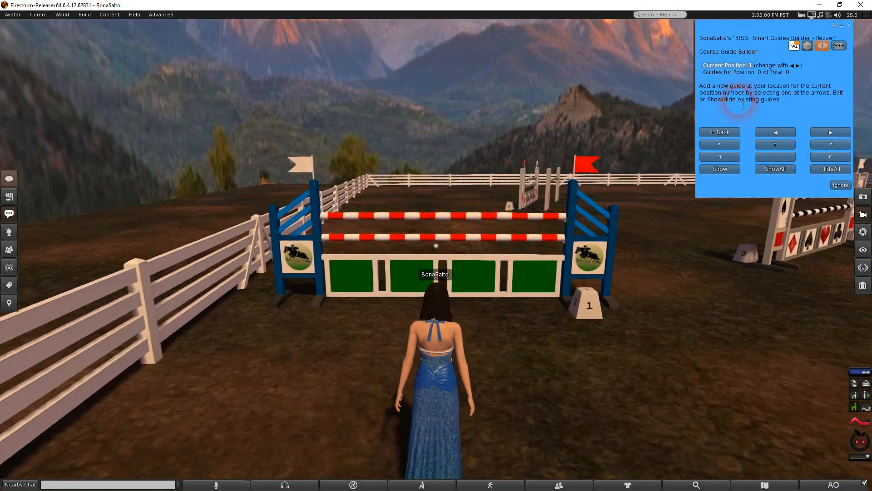
key(Up)
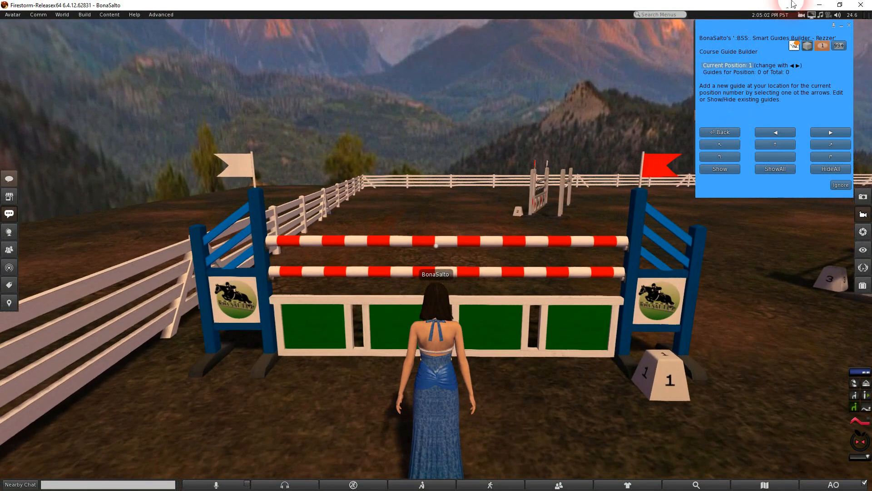
click(774, 144)
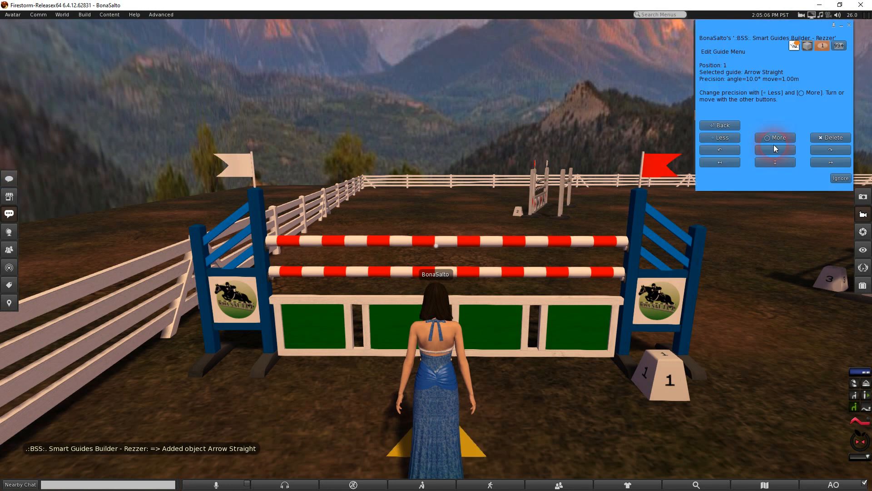
Try shifting the position 1 arrow 1.00 m backward and forward, and turning it 10° in each direction
ctrl+alt+drag(576, 327, 634, 386)
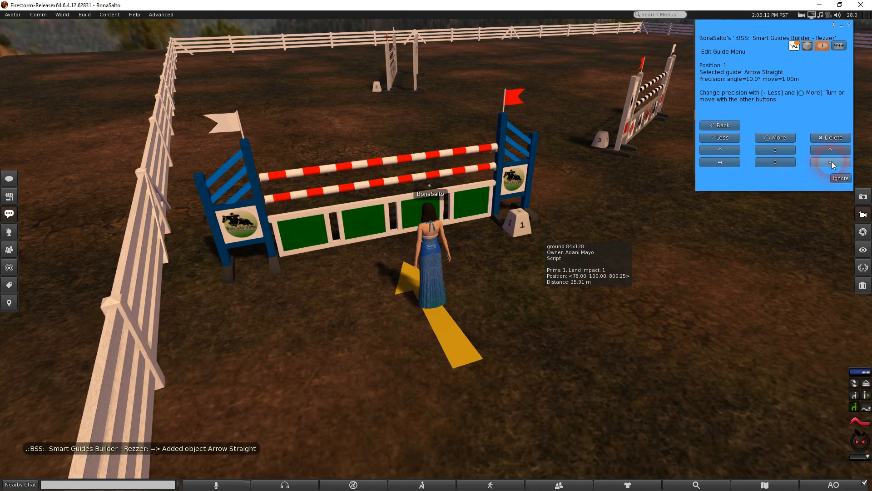
click(776, 162)
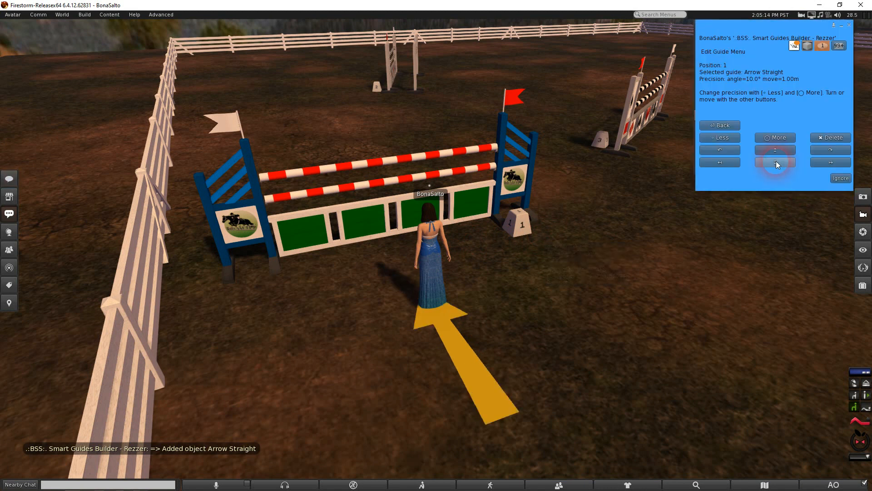
click(776, 149)
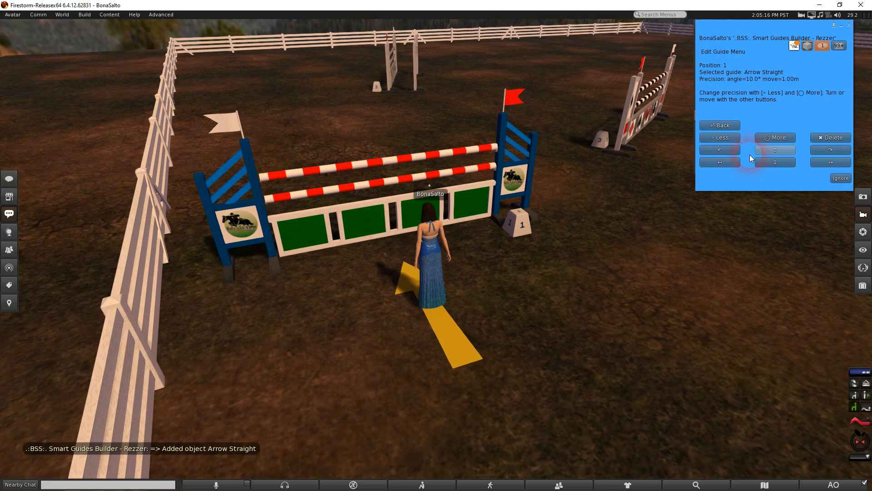
click(720, 149)
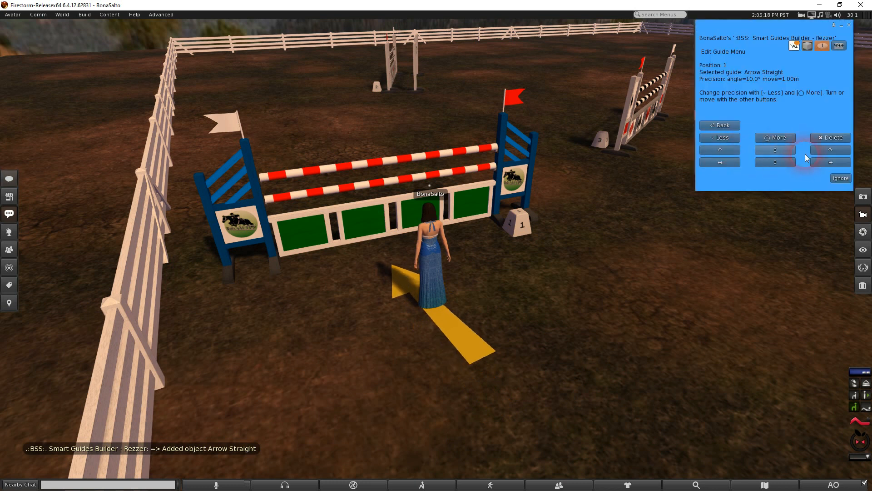
click(822, 150)
click(652, 182)
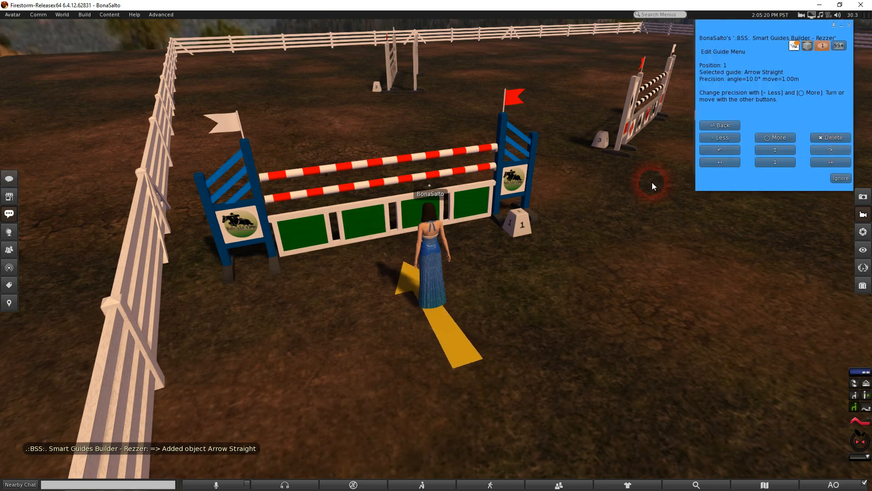
Return to the Course Guide Builder and switch the current position to 2
click(731, 114)
drag(732, 65, 752, 65)
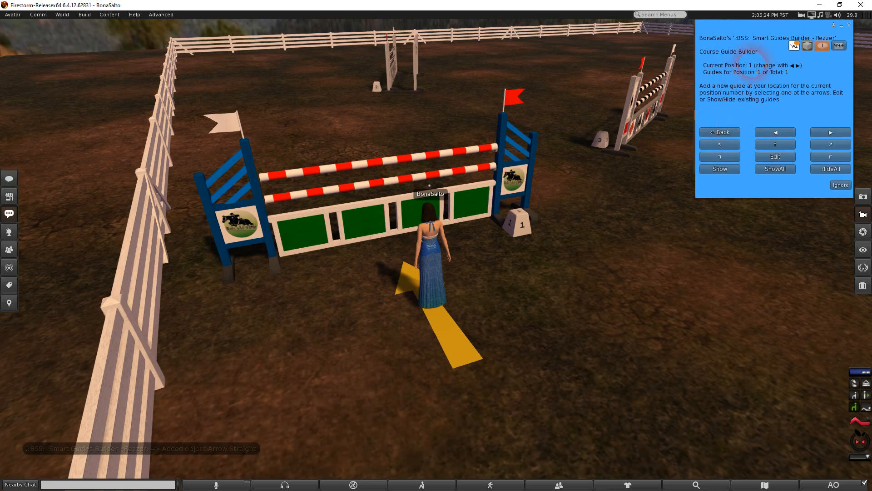
click(811, 133)
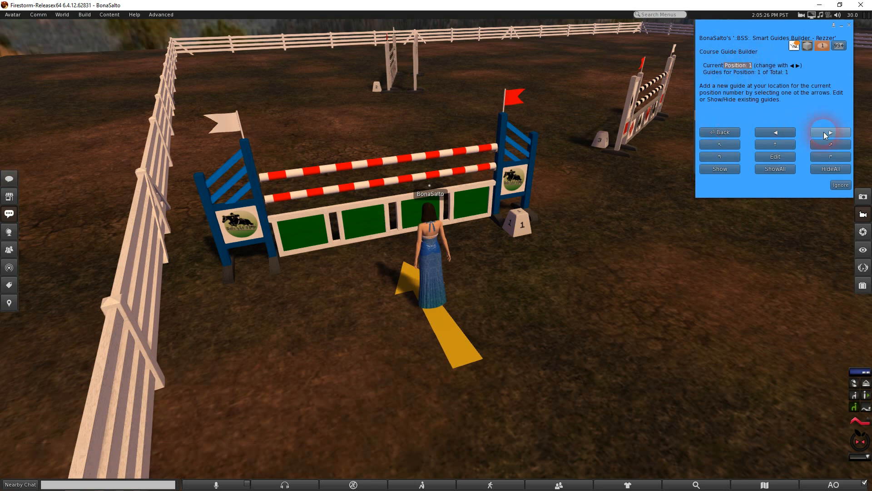
click(743, 65)
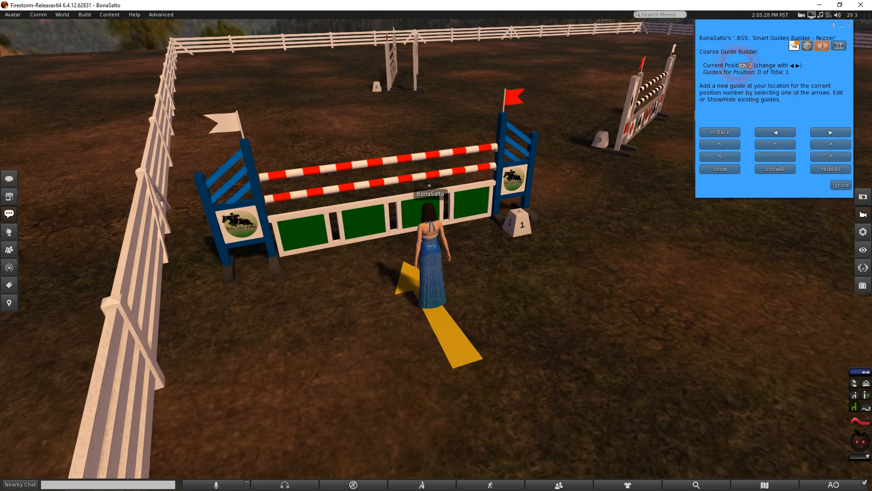
drag(743, 67, 700, 67)
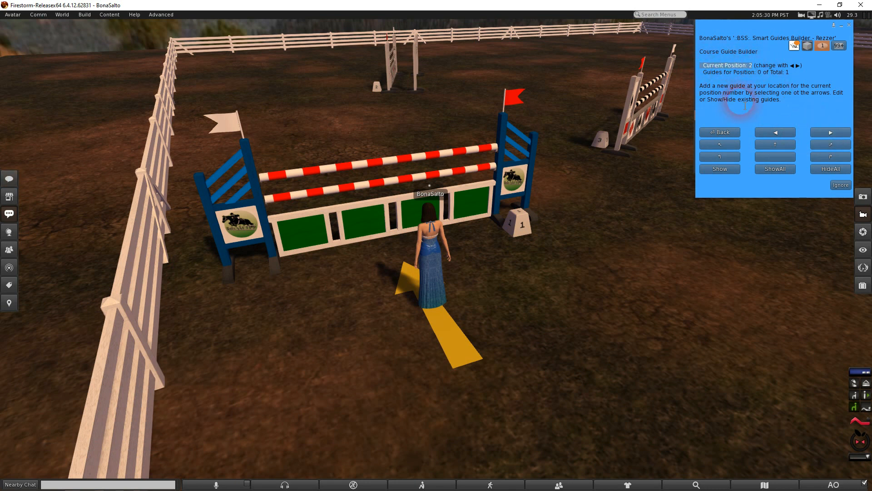
Walk the avatar past jump 1 along the fence toward jump 2, add a straight arrow guide for position 2 and leave guide editing
key(Right)
key(Up)
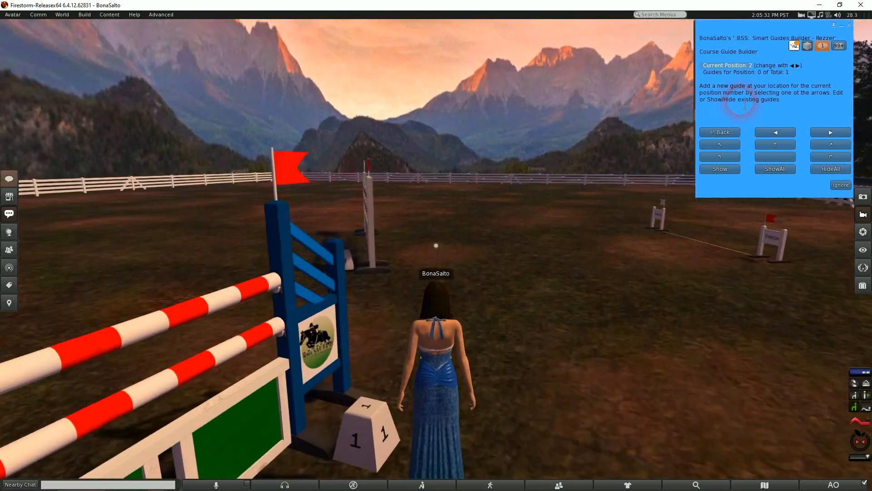
key(Left)
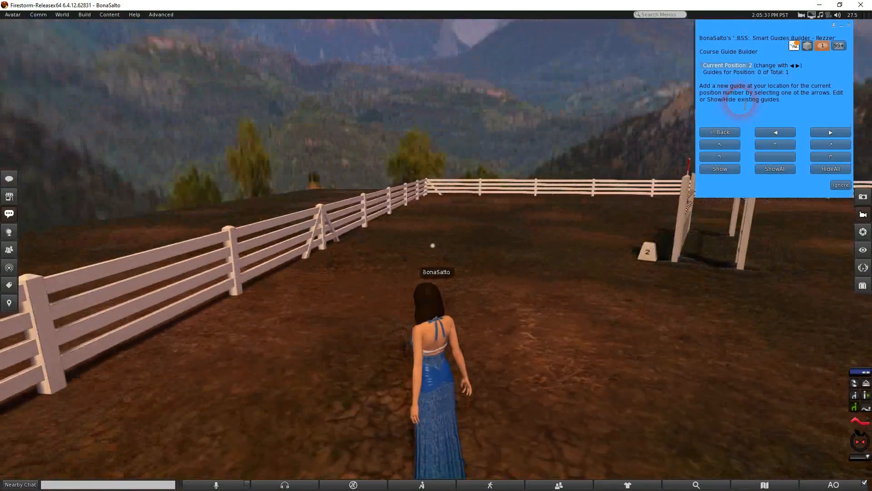
click(780, 145)
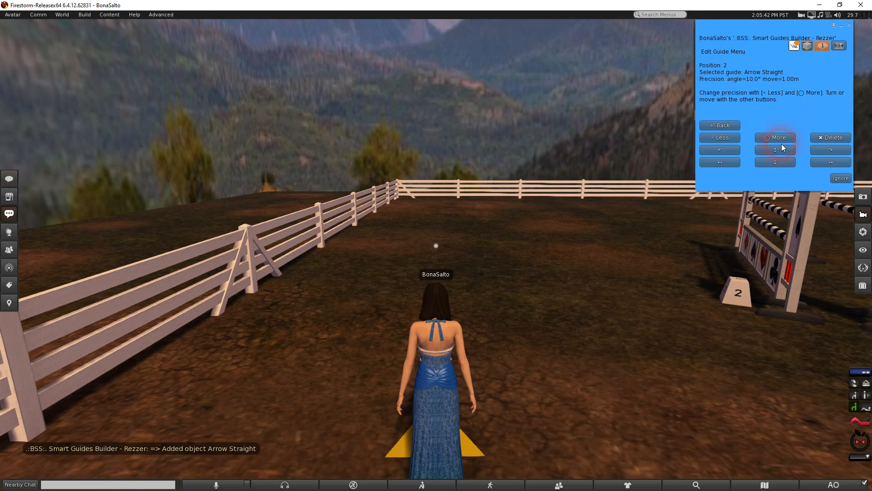
click(729, 126)
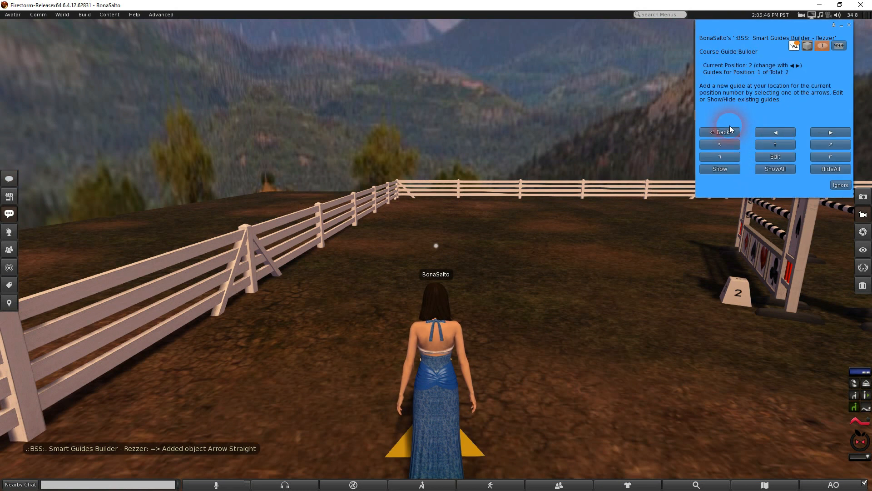
Walk the avatar around to face jump 2 and add the Arrow Right2 curved guide there for position 2
key(Left)
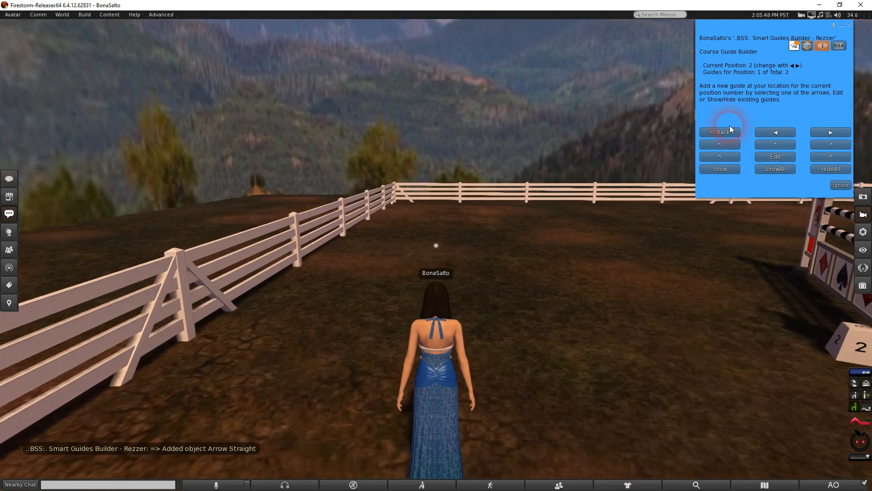
key(Right)
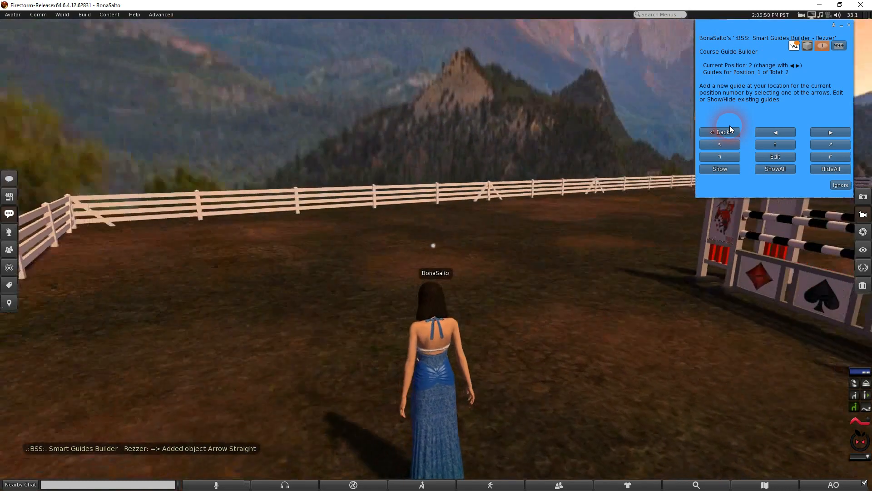
key(Up)
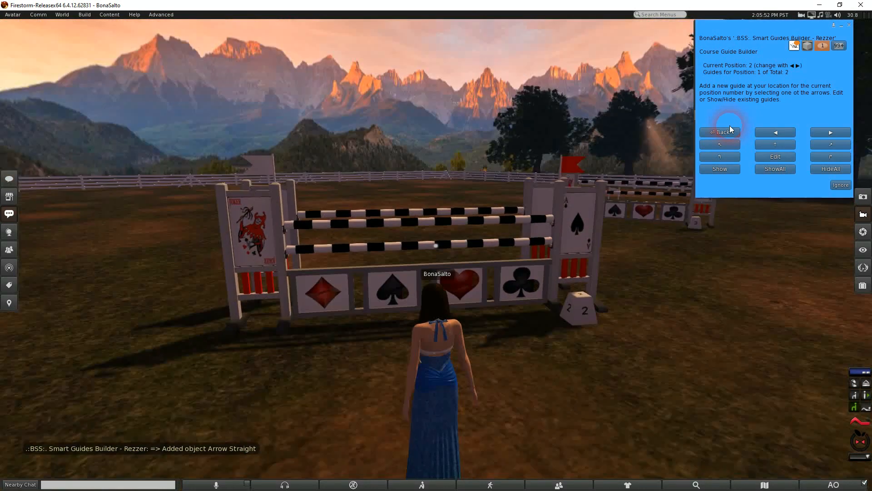
click(829, 158)
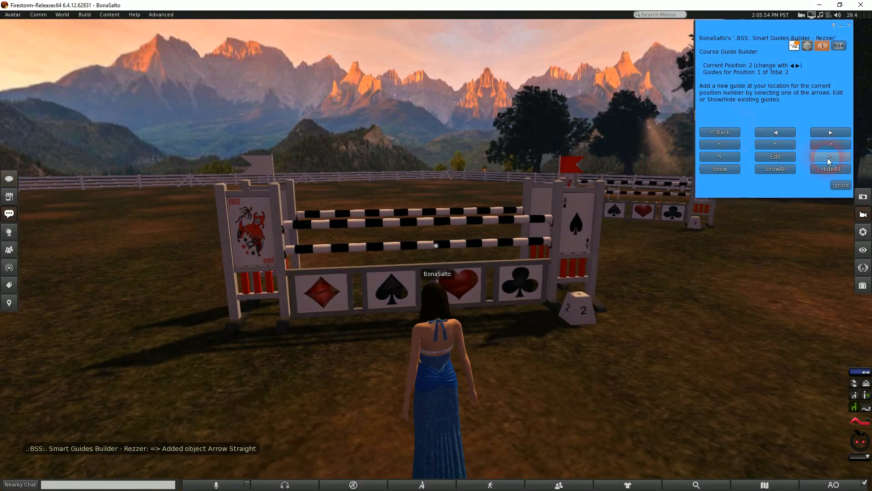
click(650, 284)
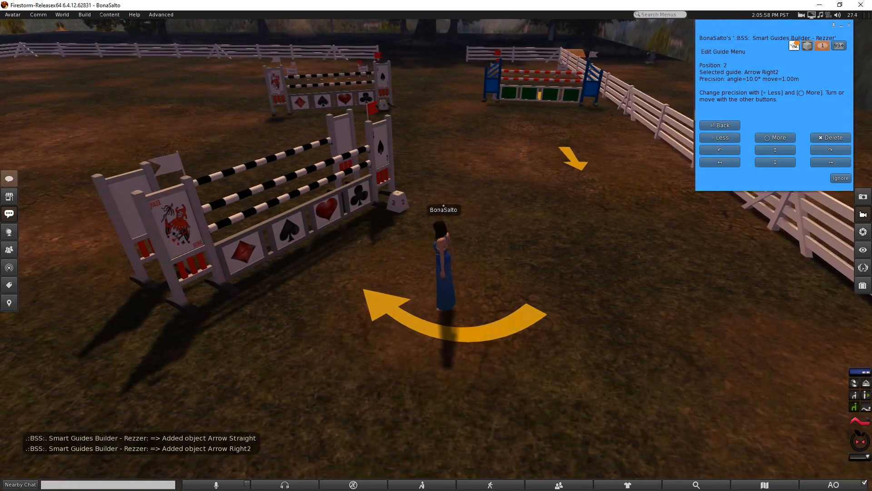
Leave editing of the Arrow Right2 guide and advance the Course Guide Builder's current position to 3
click(619, 194)
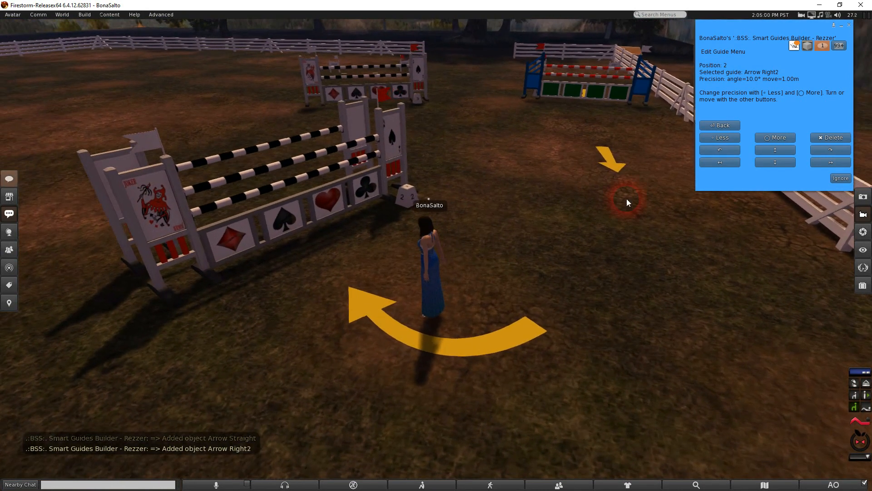
click(726, 127)
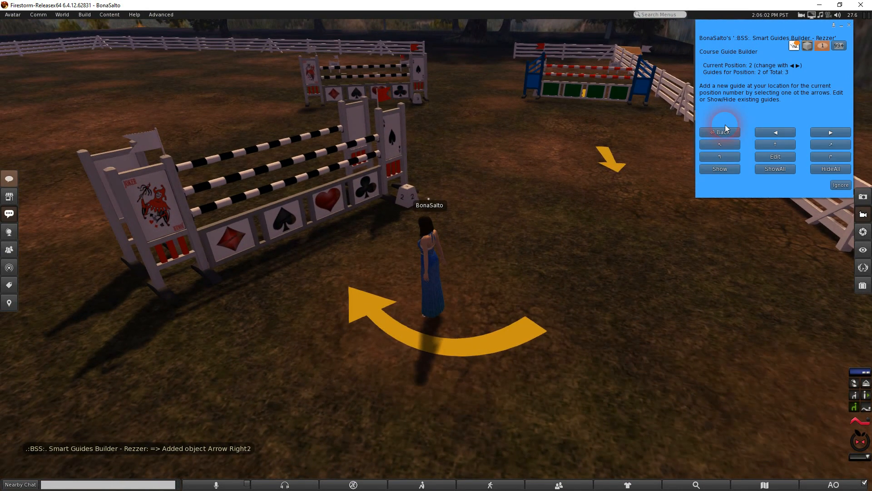
click(741, 95)
click(756, 60)
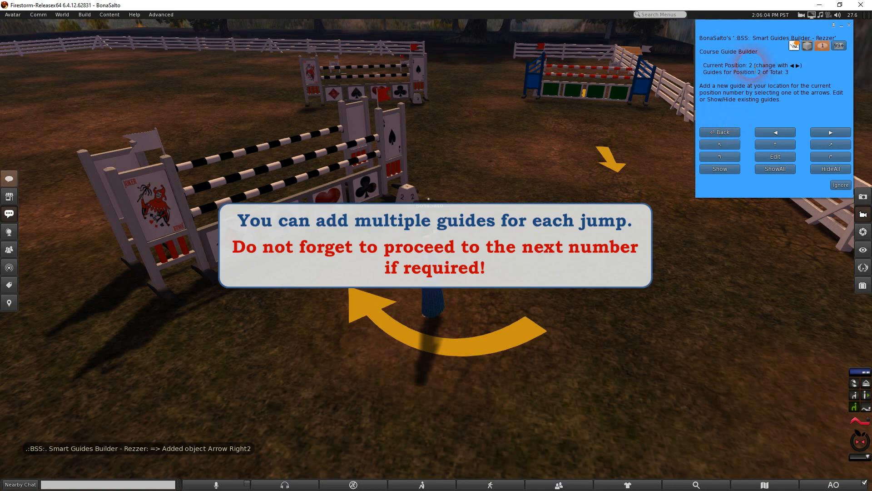
drag(755, 66, 712, 65)
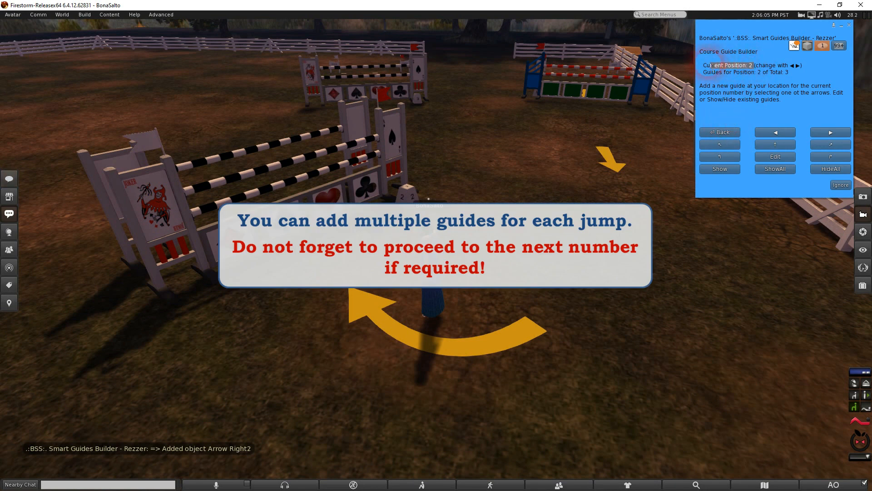
click(826, 134)
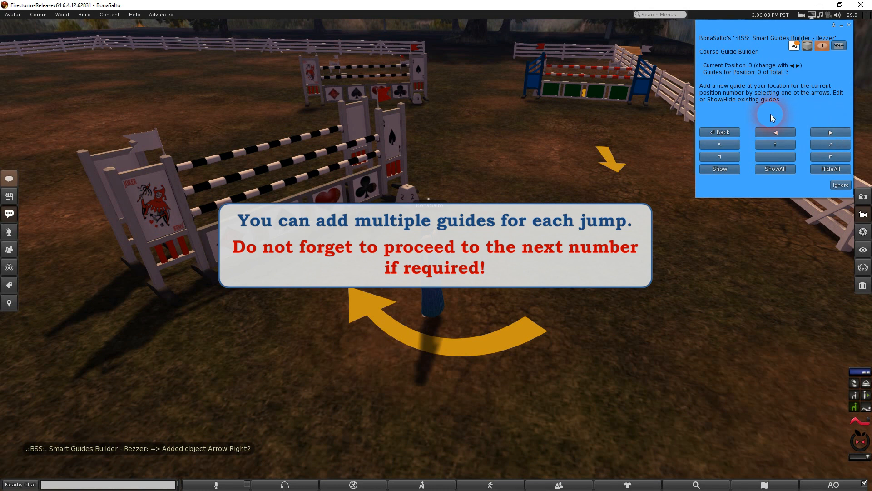
Walk the avatar past jump 2 up to jump 3, add a straight arrow guide for position 3 and leave guide editing
key(Escape)
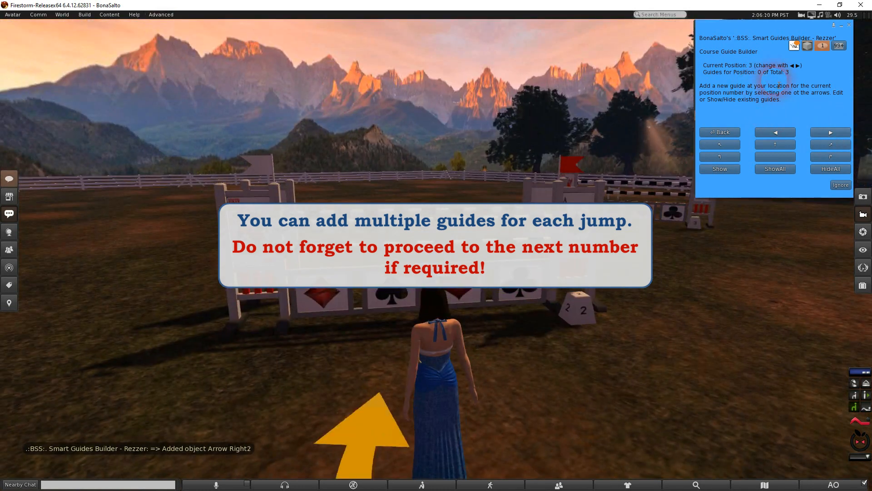
key(Right)
key(Up)
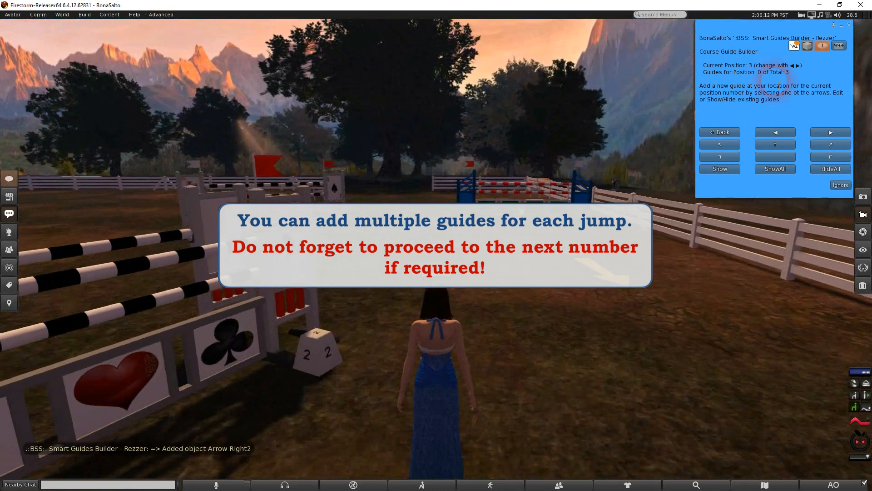
key(Left)
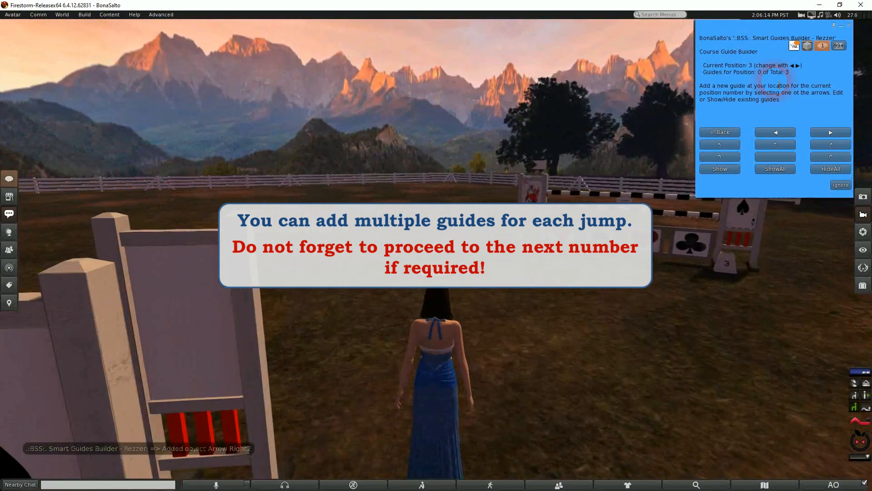
key(Right)
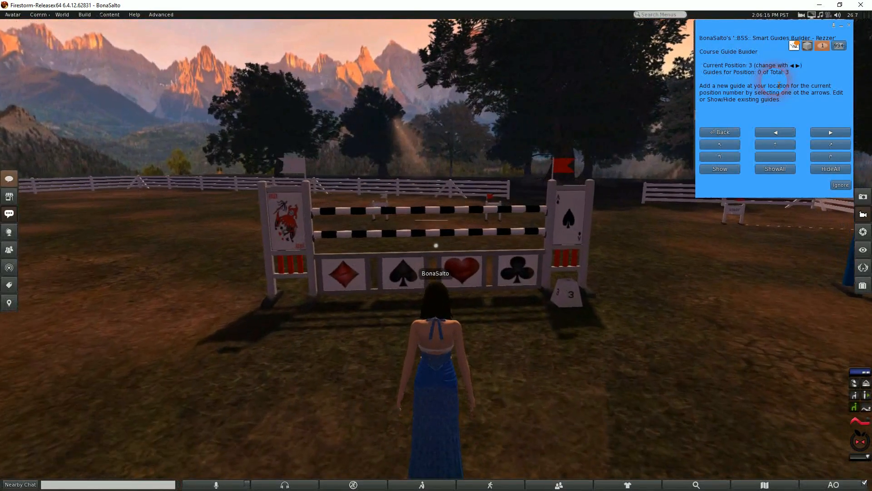
key(Up)
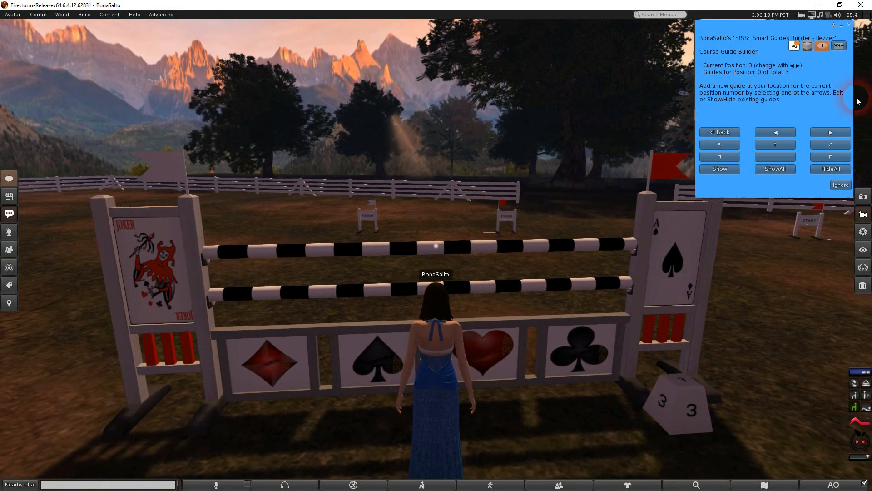
click(767, 145)
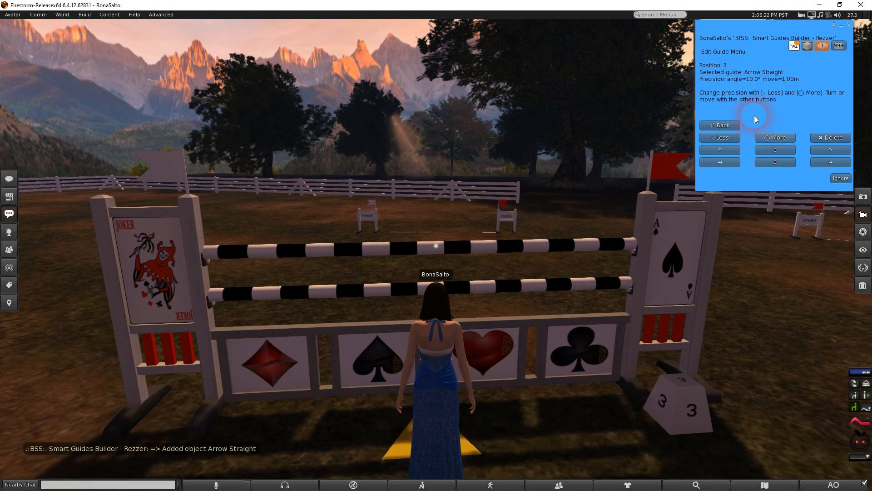
click(726, 130)
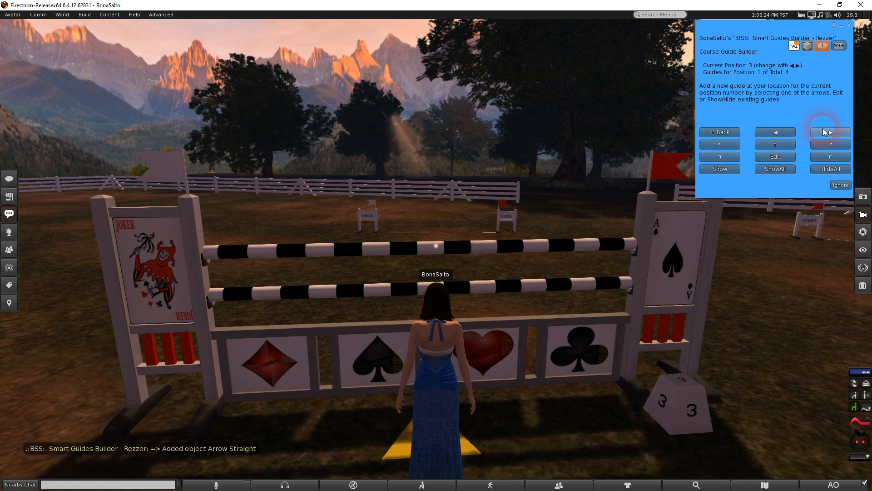
Switch the current position to 4 and walk the avatar around the joker side of jump 3
click(829, 133)
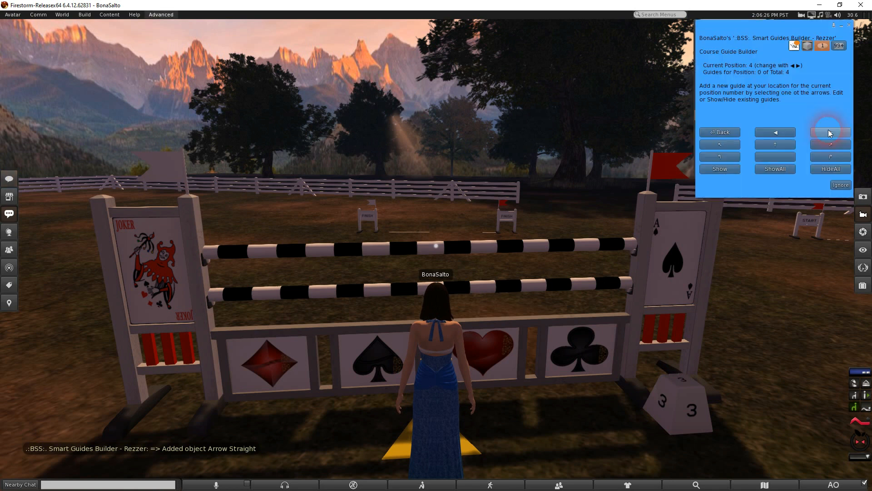
key(Left)
key(Left)
key(Left)
key(Left)
key(Left)
key(Left)
key(Left)
key(Left)
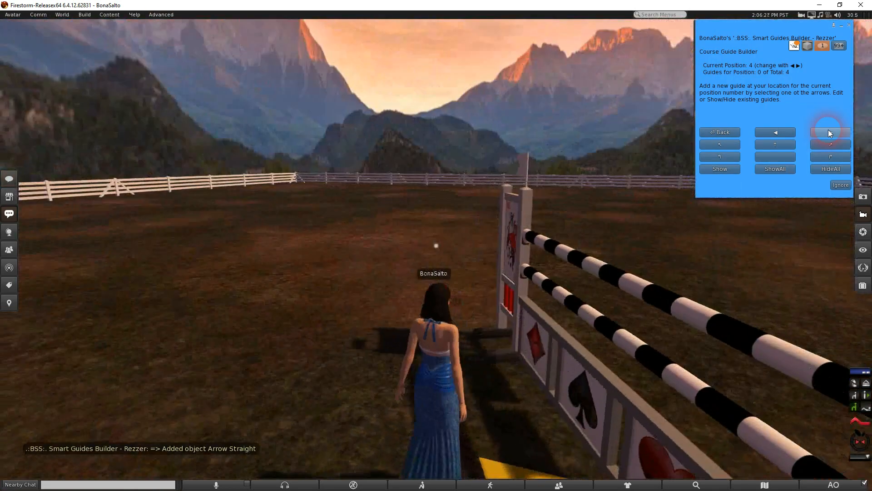
key(Left)
key(Left)
key(Left)
key(Left)
key(Left)
key(Left)
key(Left)
key(Left)
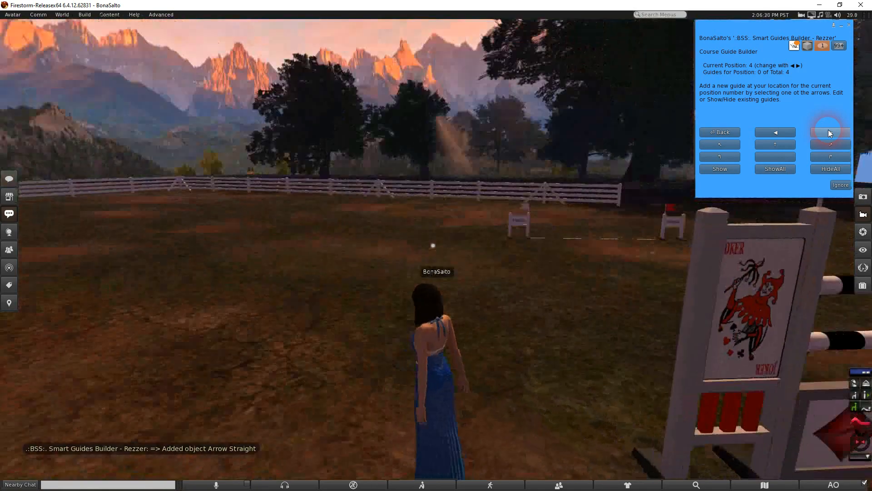
Walk the avatar up to the finish line, face it and add a straight arrow guide for position 4
key(Up)
key(Right)
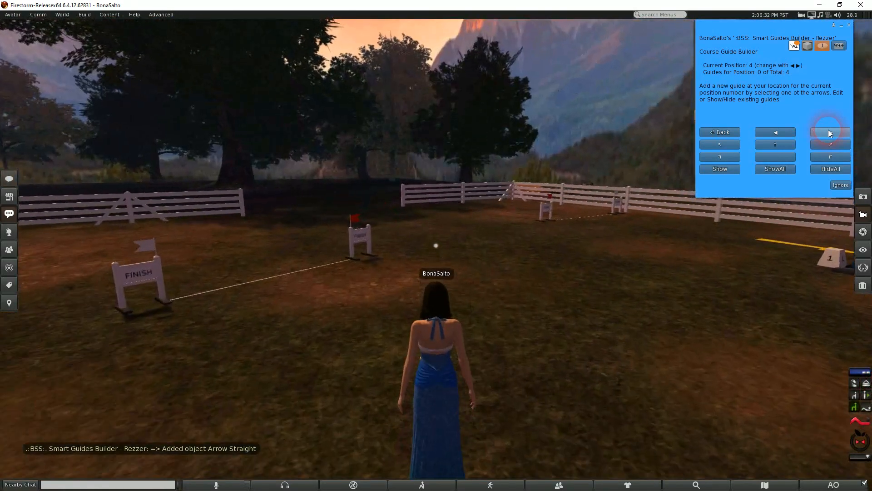
key(Left)
key(Up)
key(Left)
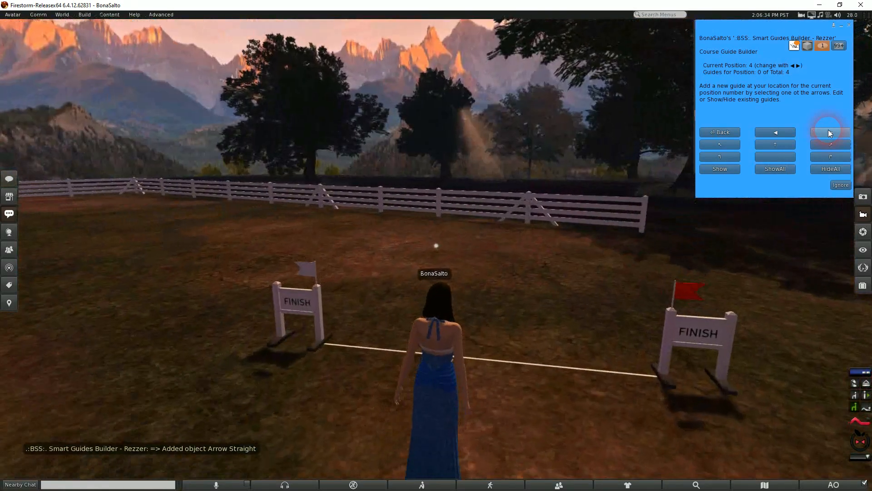
click(775, 144)
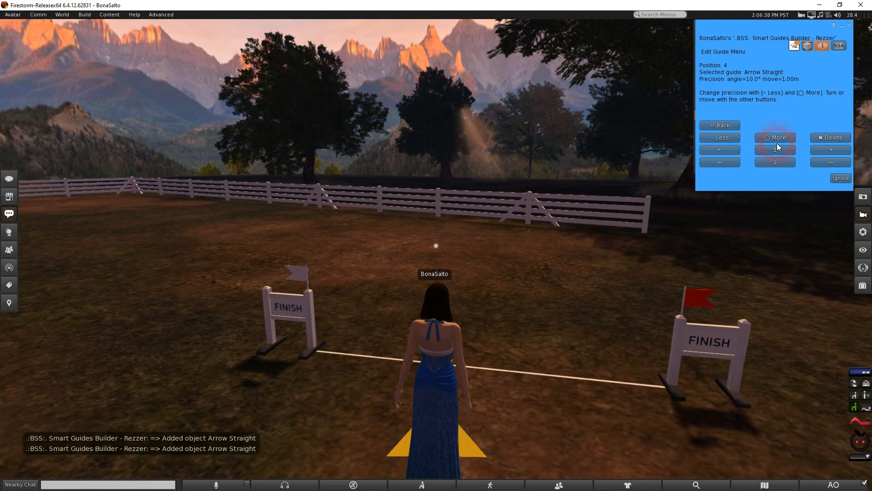
Turn the position 4 arrow 10° clockwise toward the finish line and go back to the Rezzer Menu
alt+drag(566, 334, 596, 395)
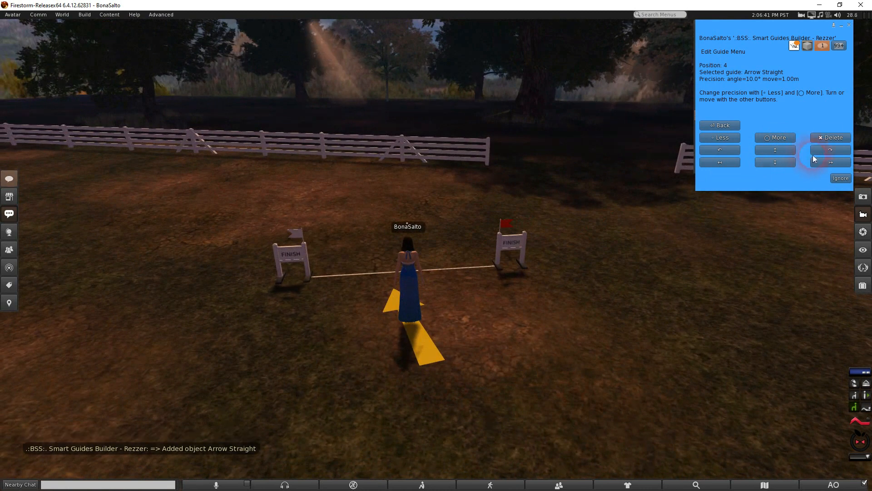
click(830, 149)
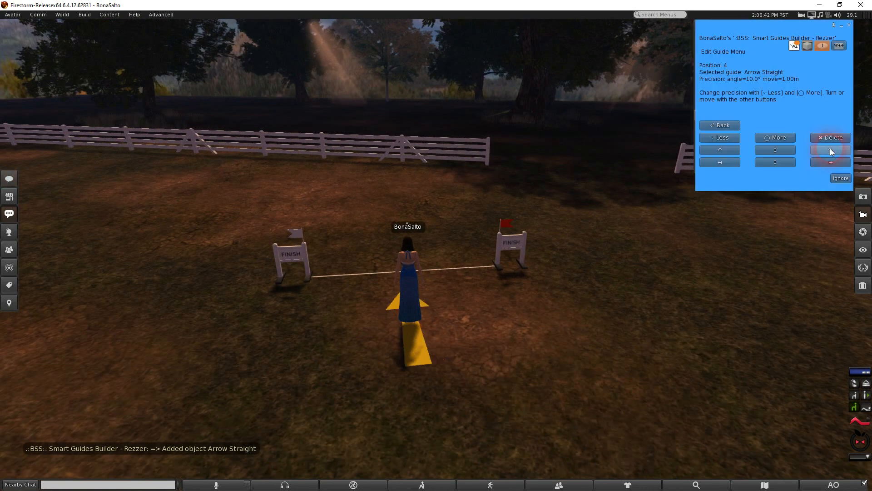
alt+drag(487, 280, 443, 254)
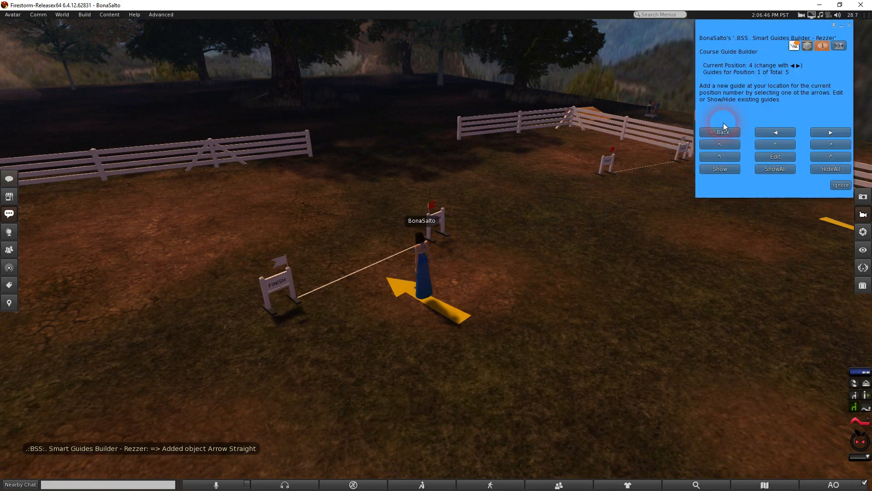
click(723, 131)
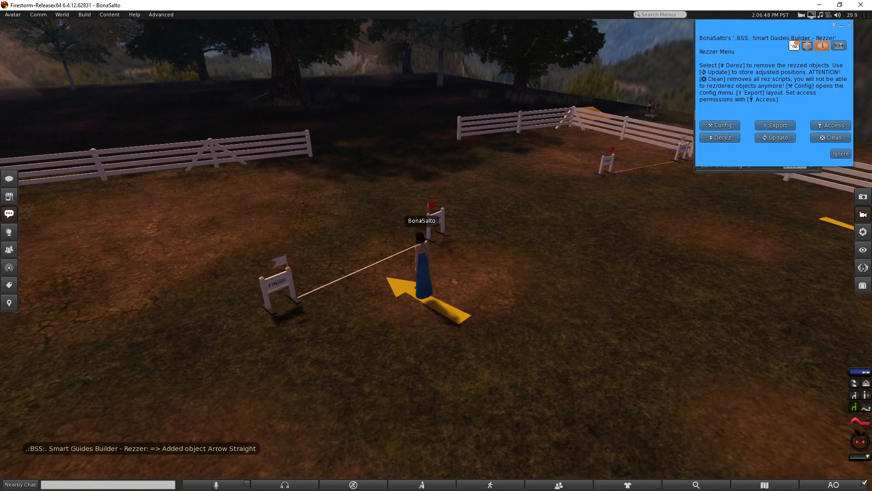
Derez all arrow guides and rez them again from the Smart Guides Builder rezzer in the wooden shelter
alt+drag(436, 254, 558, 227)
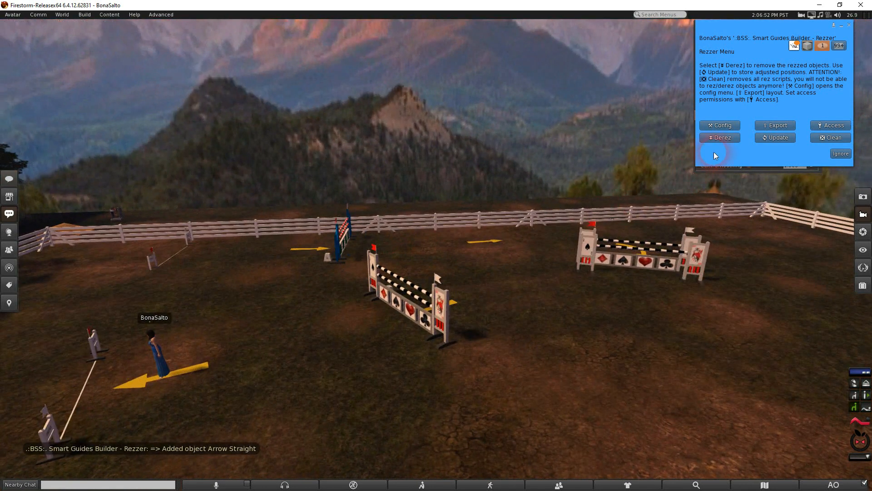
click(723, 138)
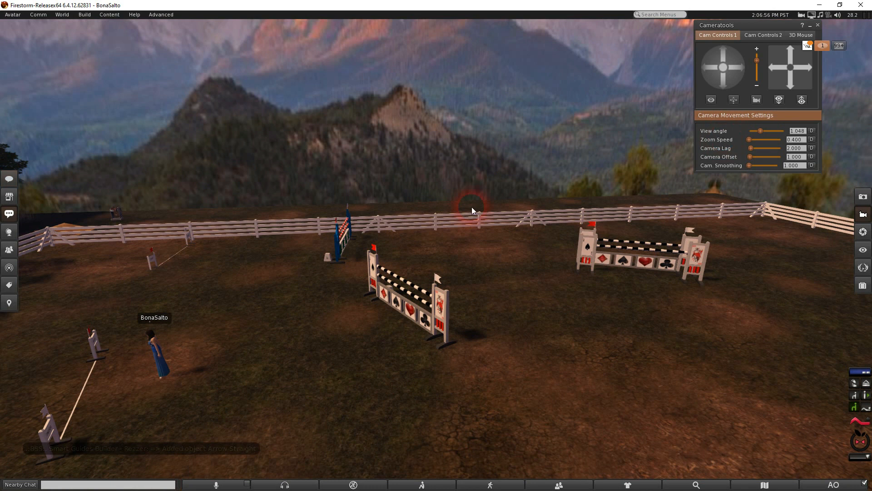
click(802, 100)
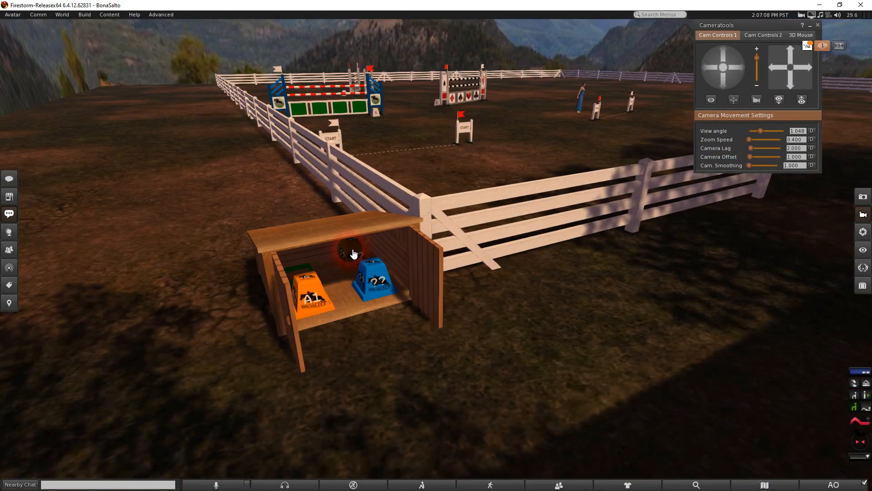
click(354, 253)
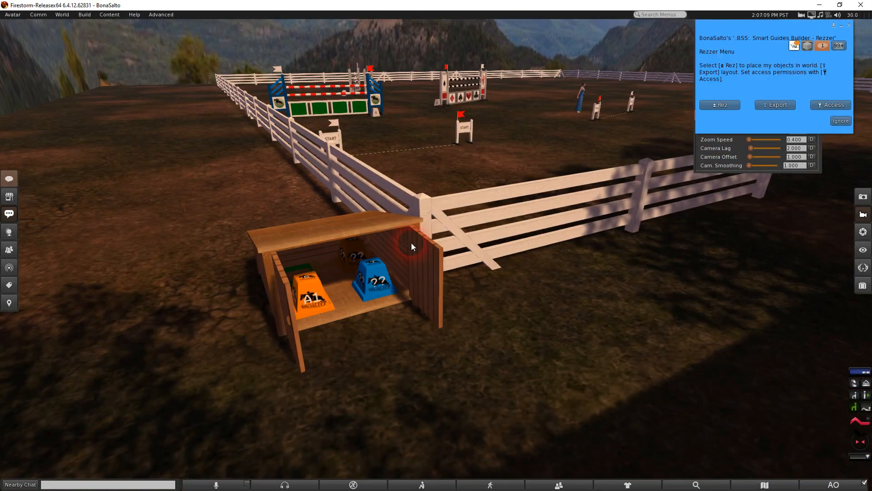
click(717, 105)
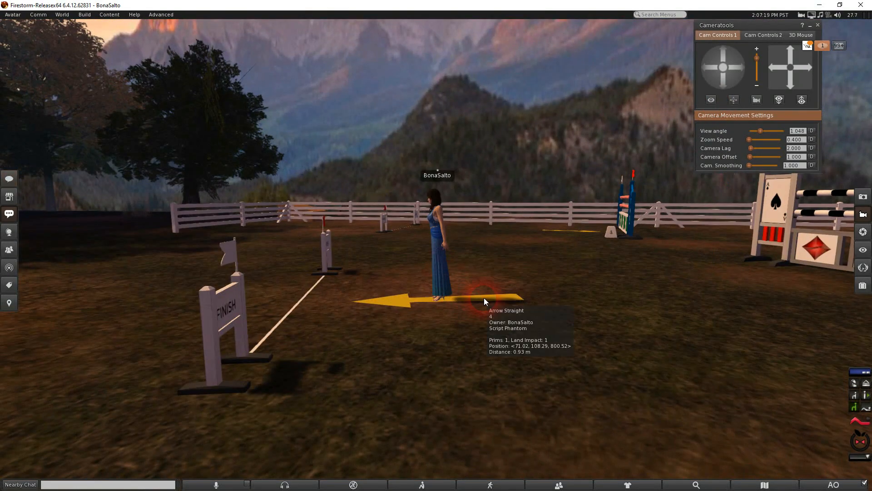
Edit the curved arrow before jump 2, moving it toward the fence and rotating it slightly about its vertical axis
alt+drag(625, 292, 547, 315)
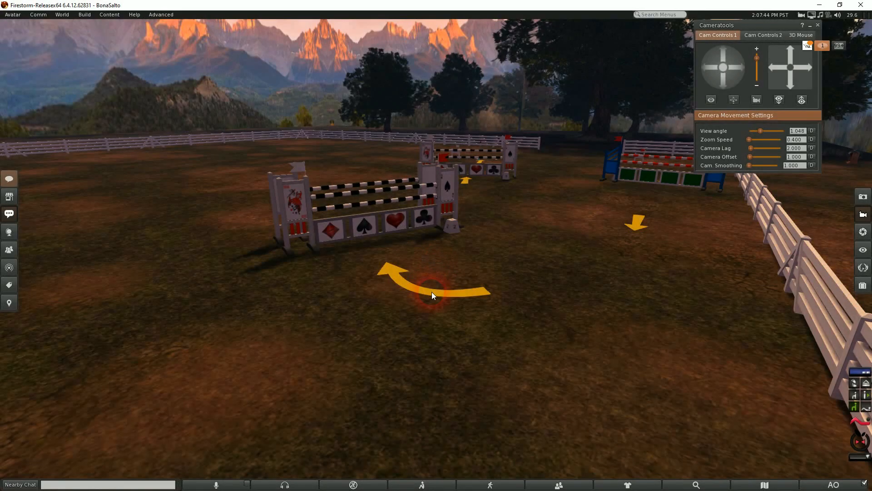
right_click(431, 292)
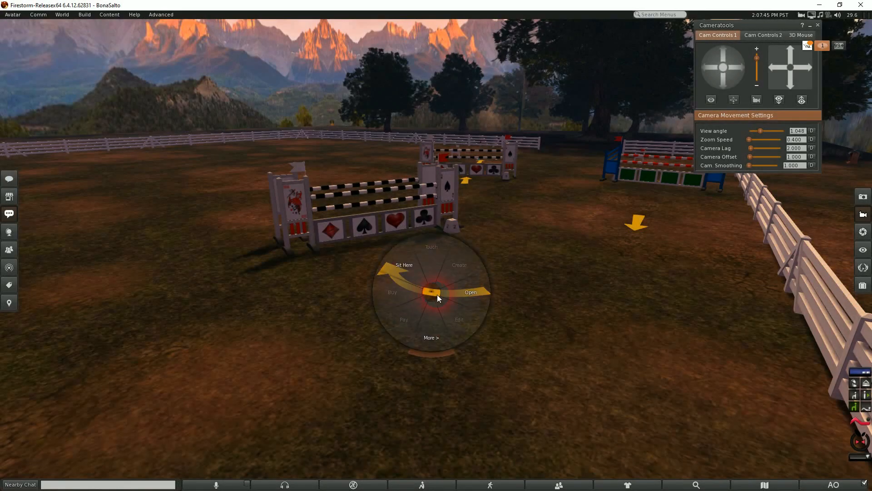
click(453, 311)
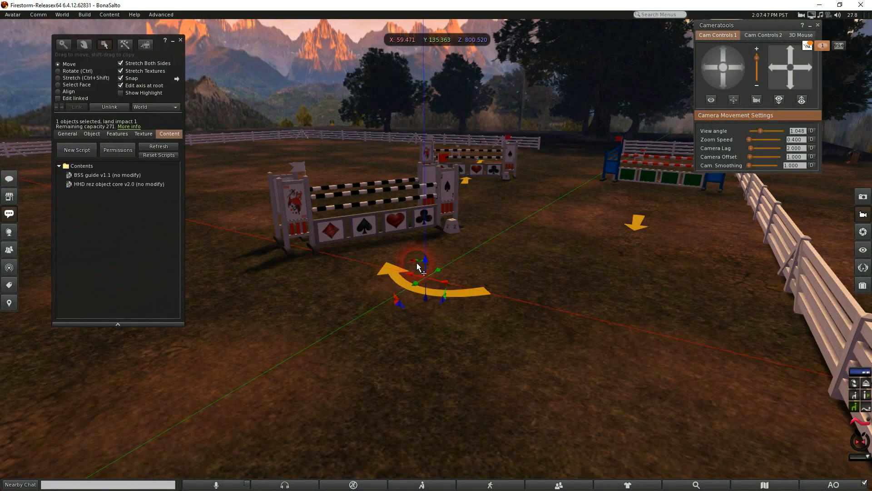
drag(415, 260, 443, 265)
key(ctrl)
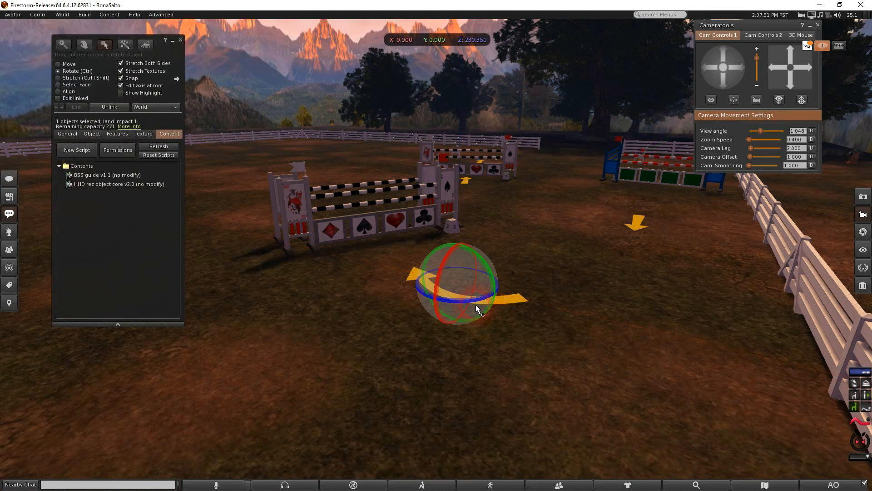
drag(476, 300, 481, 300)
Move the straight arrow between jumps 1 and 2 along the X axis to 55.689 and finish editing objects
click(638, 221)
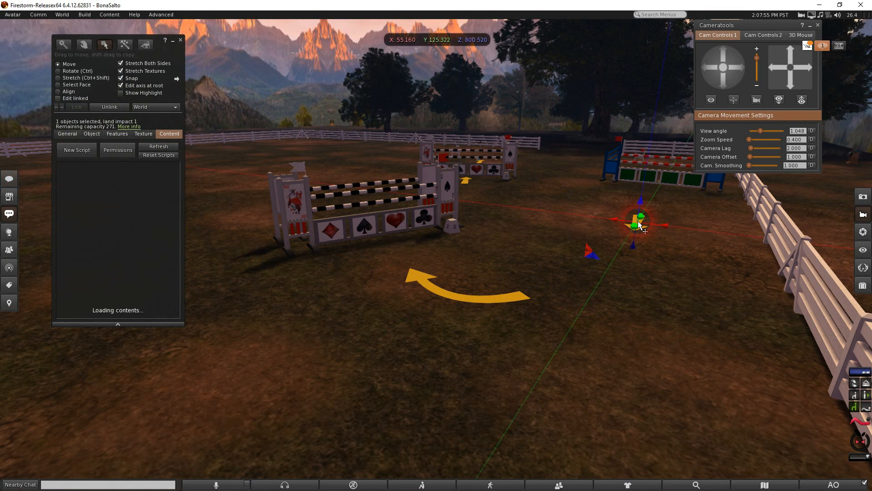
drag(617, 221, 607, 227)
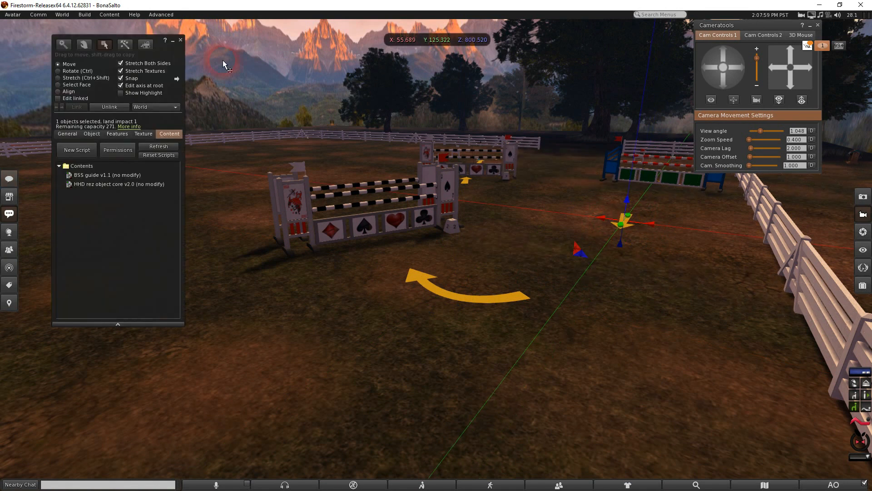
click(180, 40)
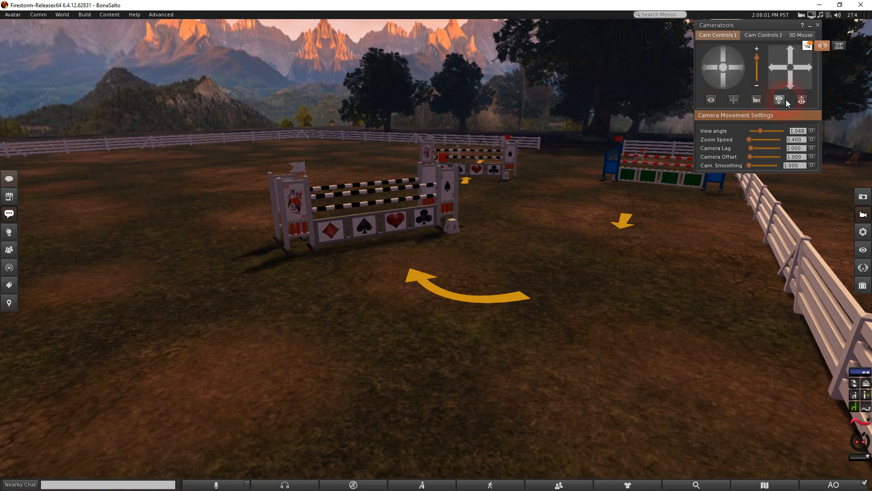
Open the Smart Guides Builder rezzer in the shelter and update it to store the adjusted guide positions
click(802, 100)
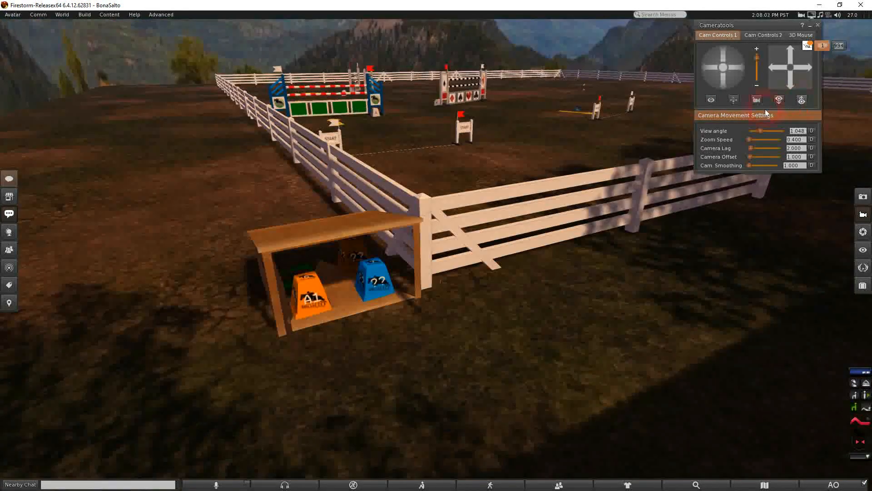
click(357, 253)
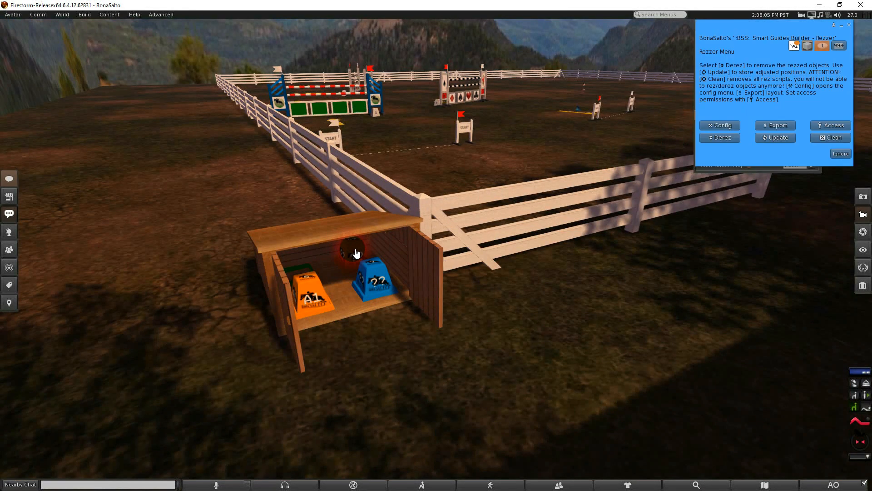
click(727, 167)
click(780, 138)
click(686, 217)
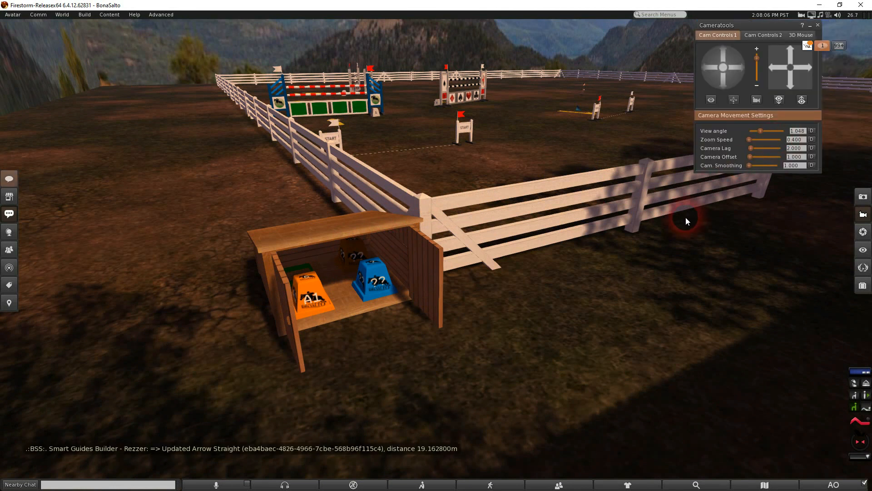